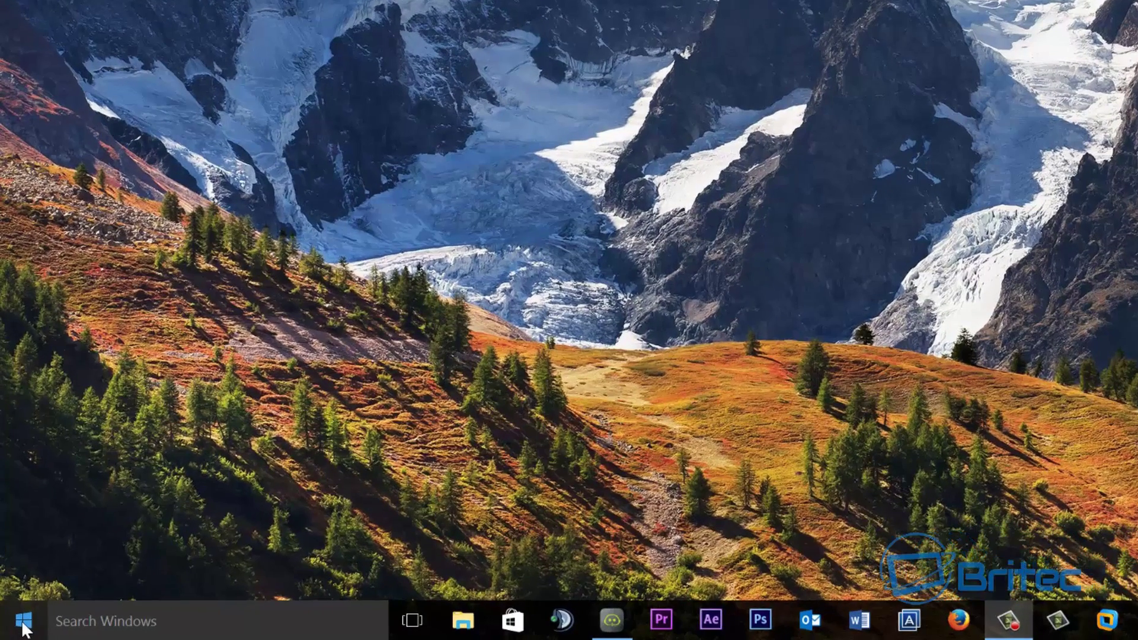
- Check the machine's IP addresses with ipconfig in an administrator command prompt
{"action": "right_click", "coordinate": [24, 628]}
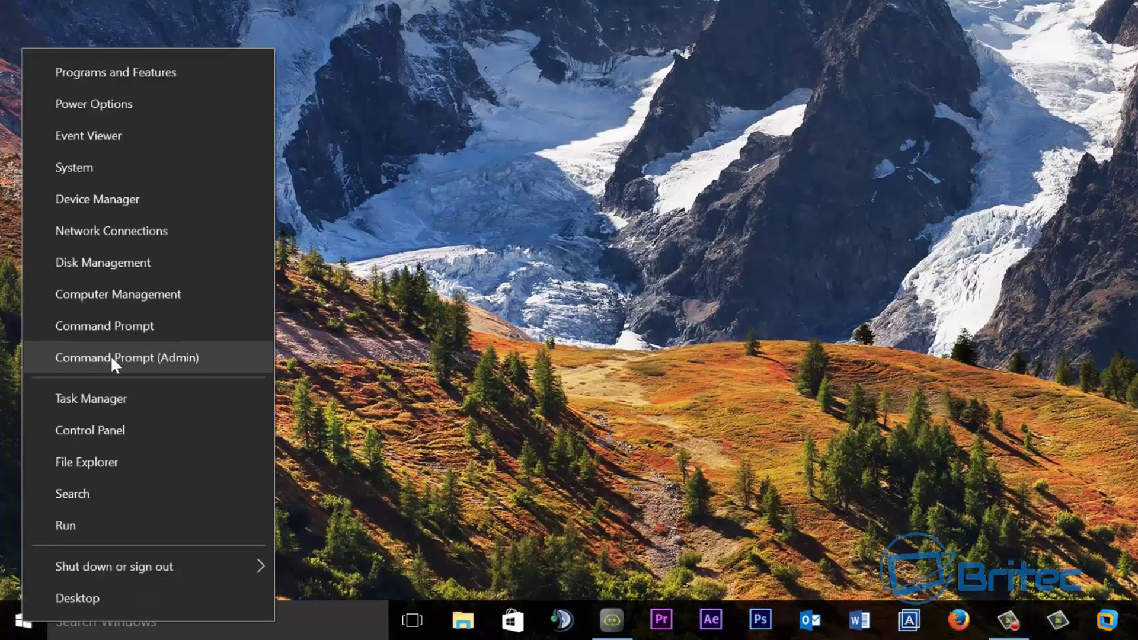
{"action": "left_click", "coordinate": [137, 359]}
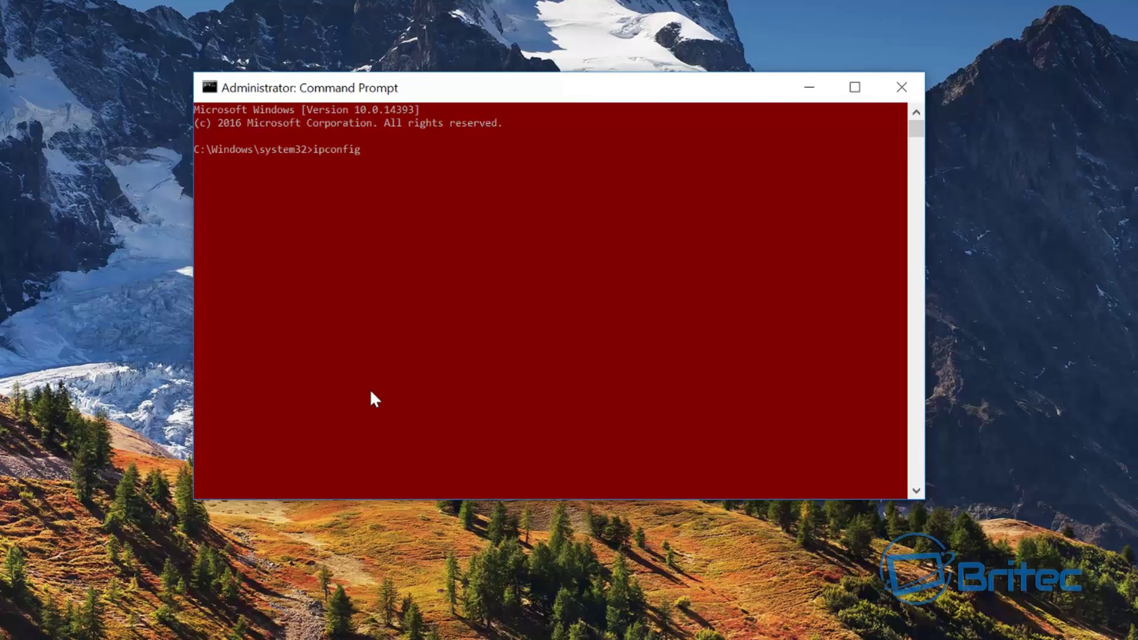
{"action": "key", "text": "Return"}
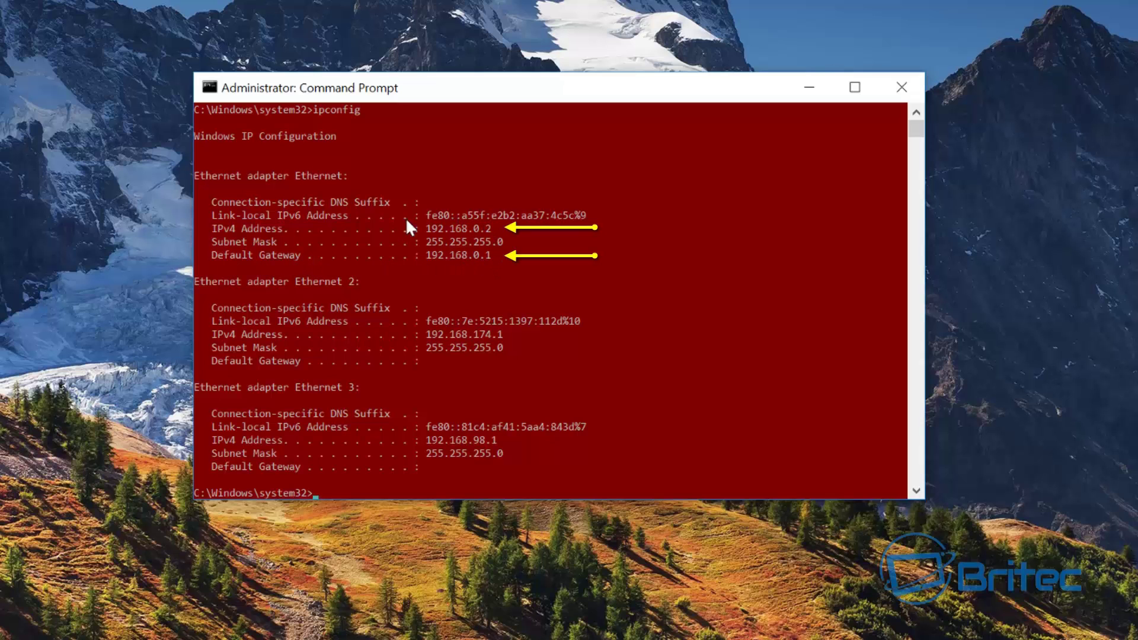
{"action": "left_click", "coordinate": [905, 97]}
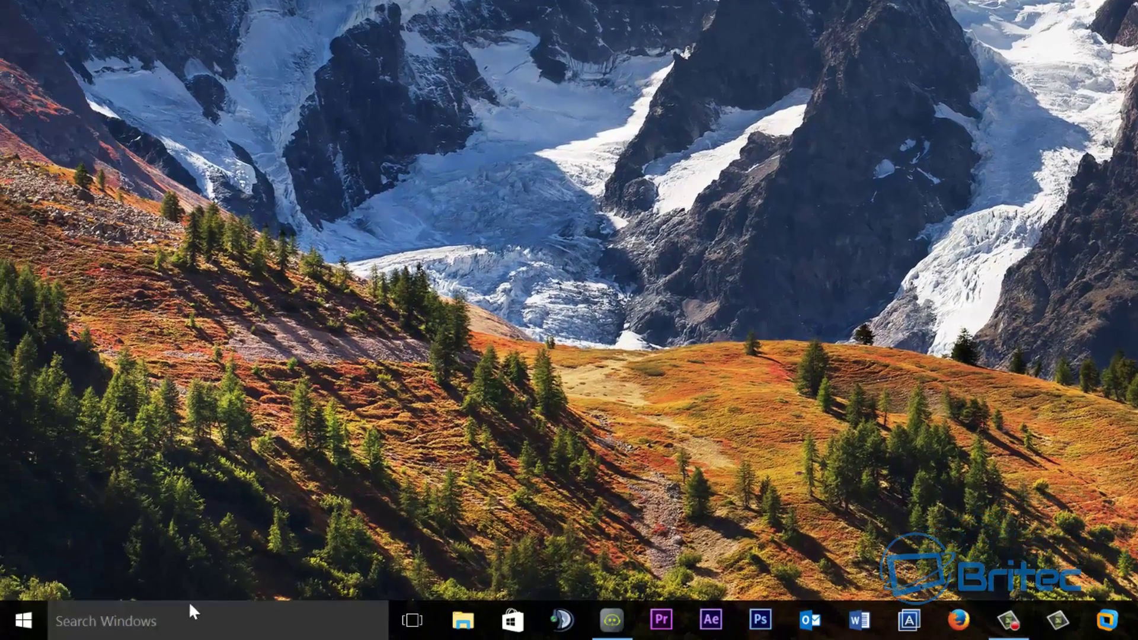
- Open Control Panel, return it to Large icons view, and go to Programs and Features
{"action": "right_click", "coordinate": [23, 631]}
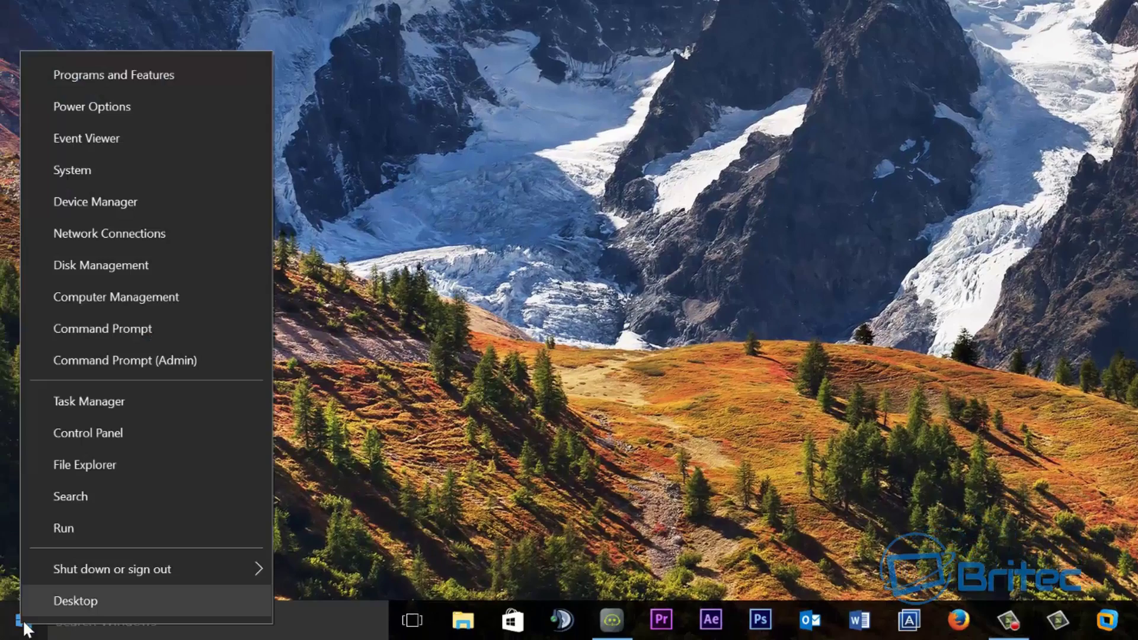
{"action": "left_click", "coordinate": [131, 433]}
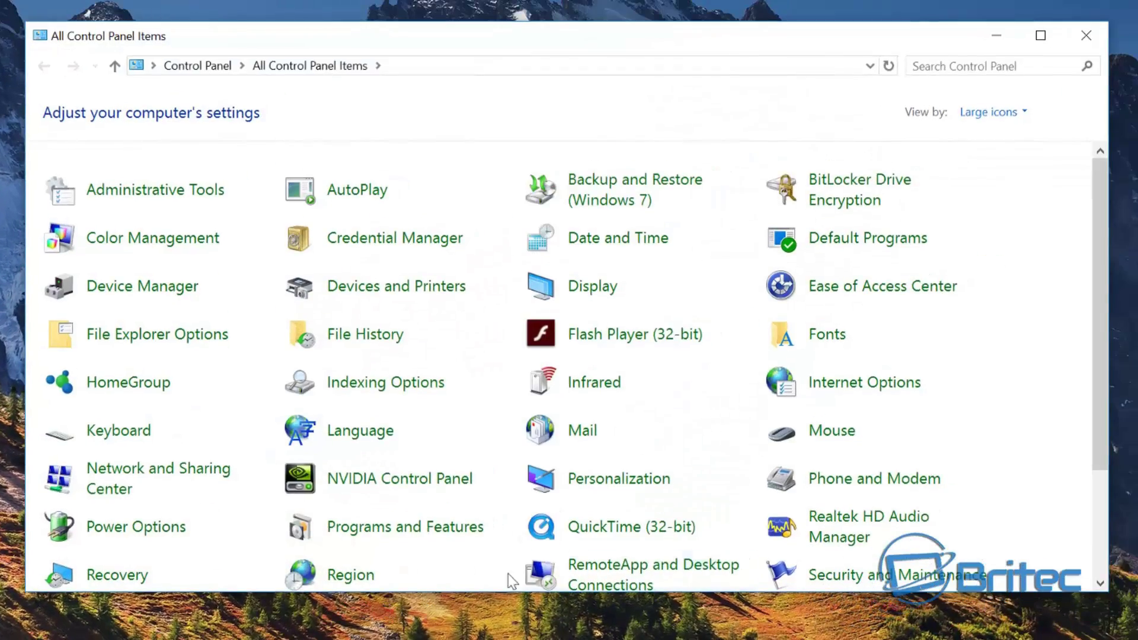
{"action": "left_click", "coordinate": [1021, 114]}
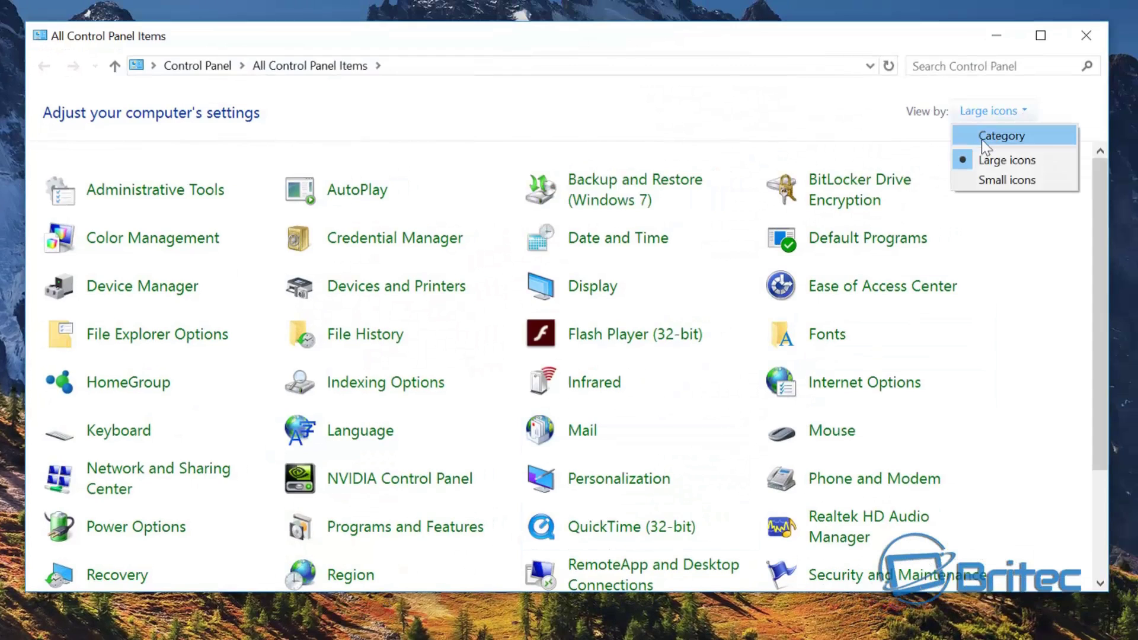
{"action": "left_click", "coordinate": [982, 137]}
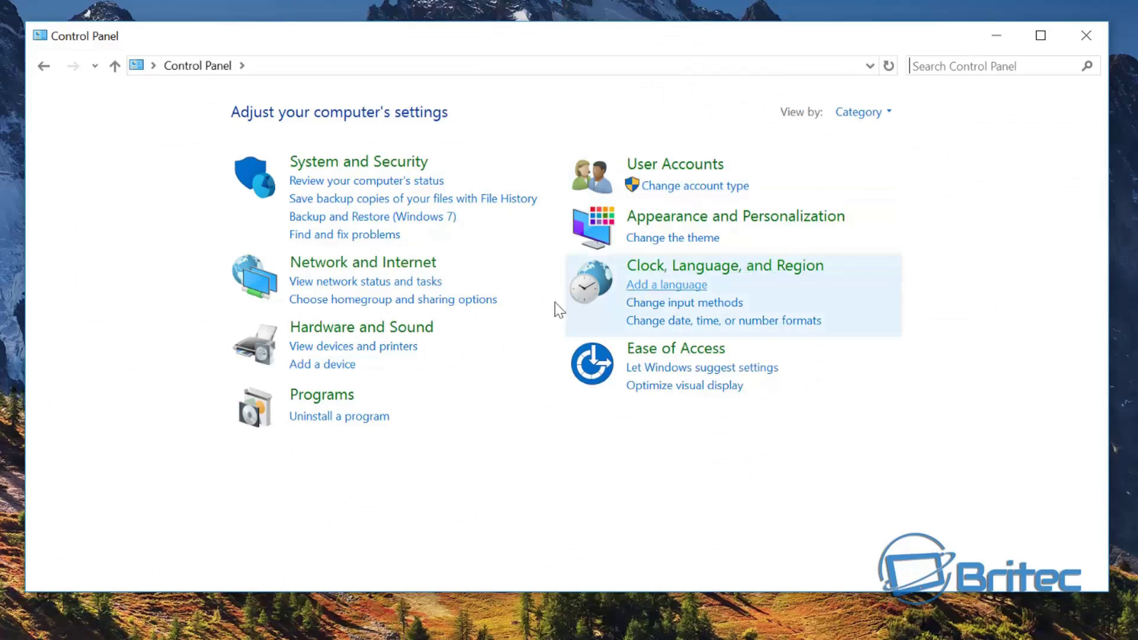
{"action": "left_click", "coordinate": [878, 113]}
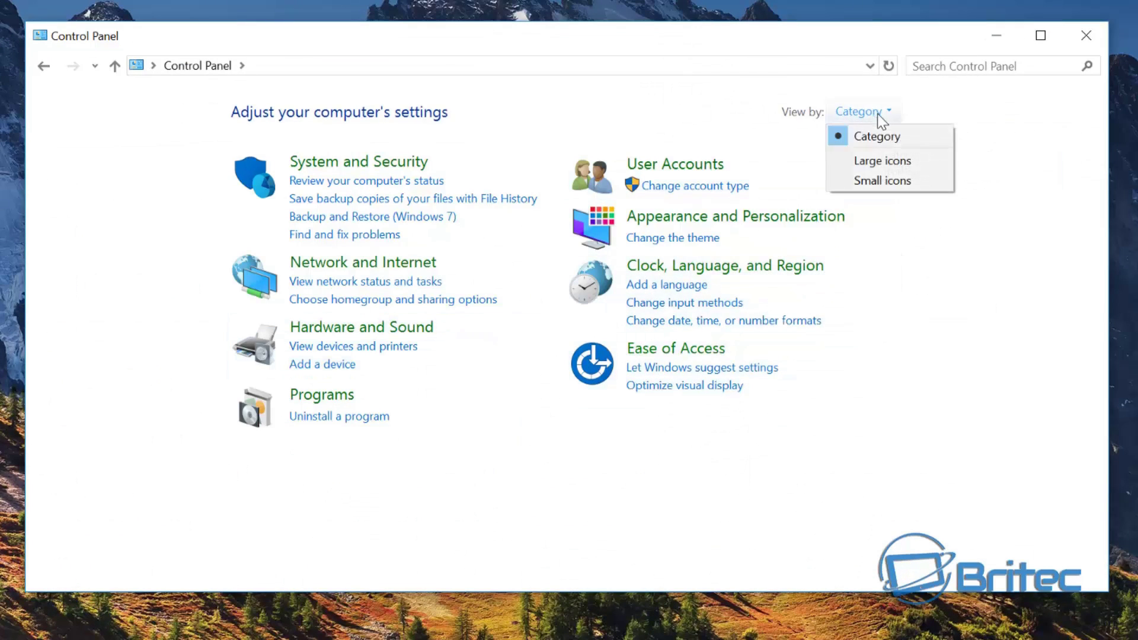
{"action": "left_click", "coordinate": [875, 165]}
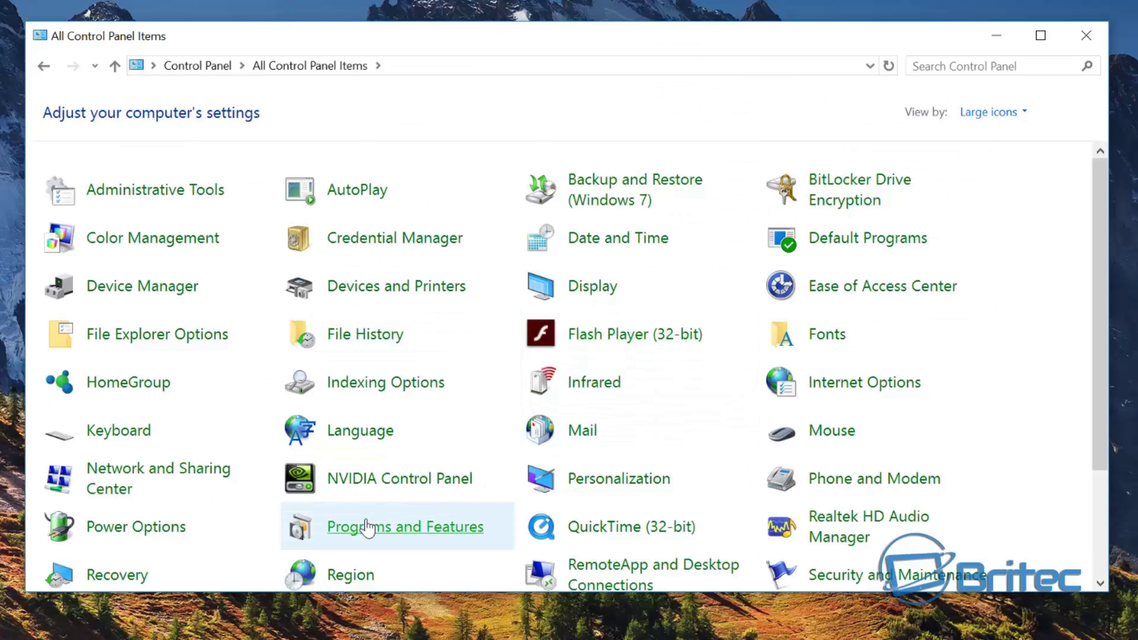
{"action": "left_click", "coordinate": [404, 536]}
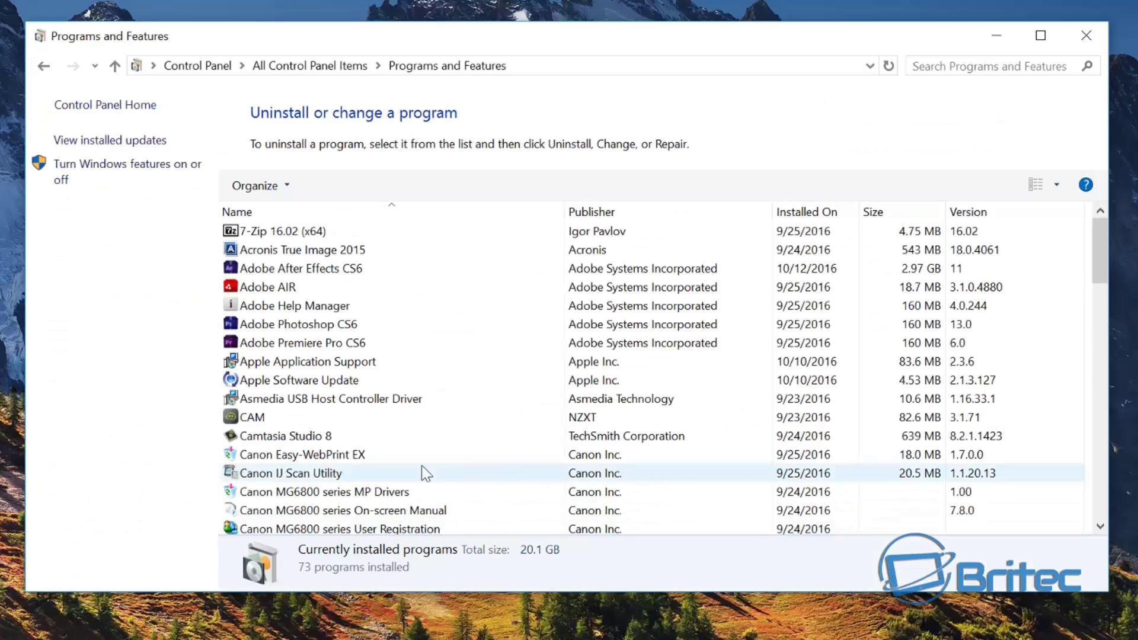
- Open Windows Features and tick Internet Information Services
{"action": "left_click", "coordinate": [123, 177]}
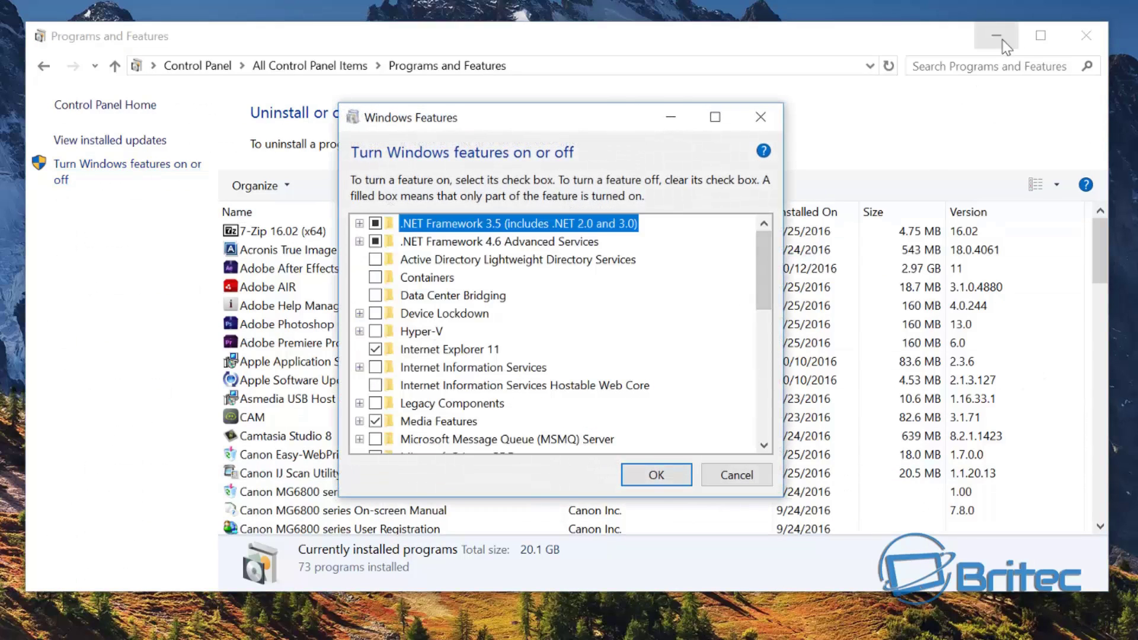
{"action": "left_click", "coordinate": [997, 37]}
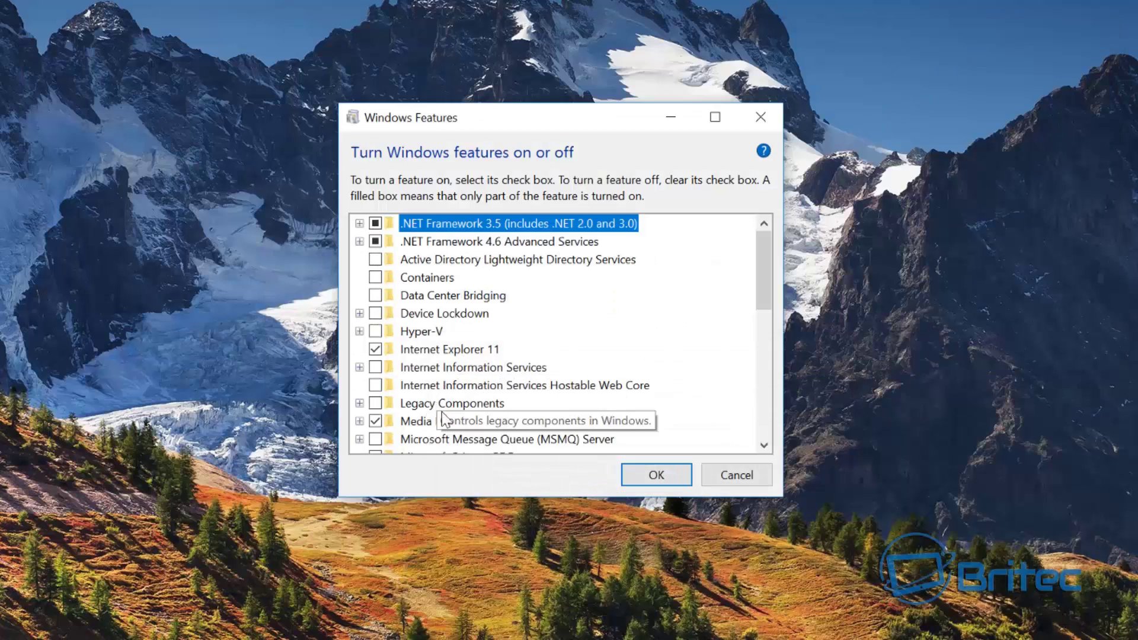
{"action": "mouse_move", "coordinate": [412, 374]}
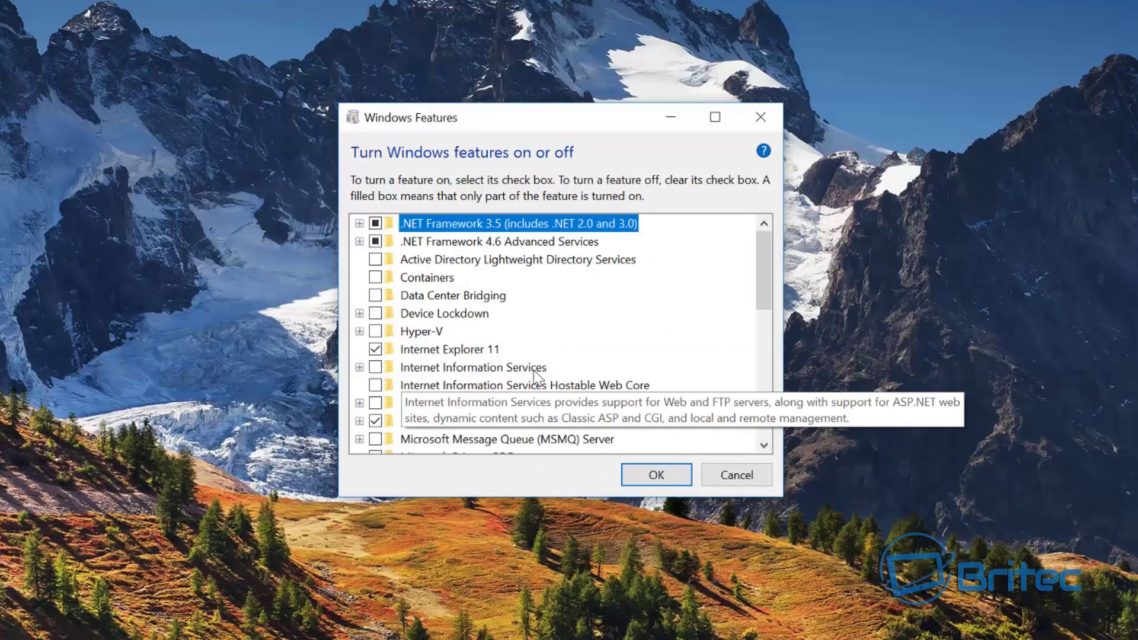
{"action": "left_click", "coordinate": [359, 367]}
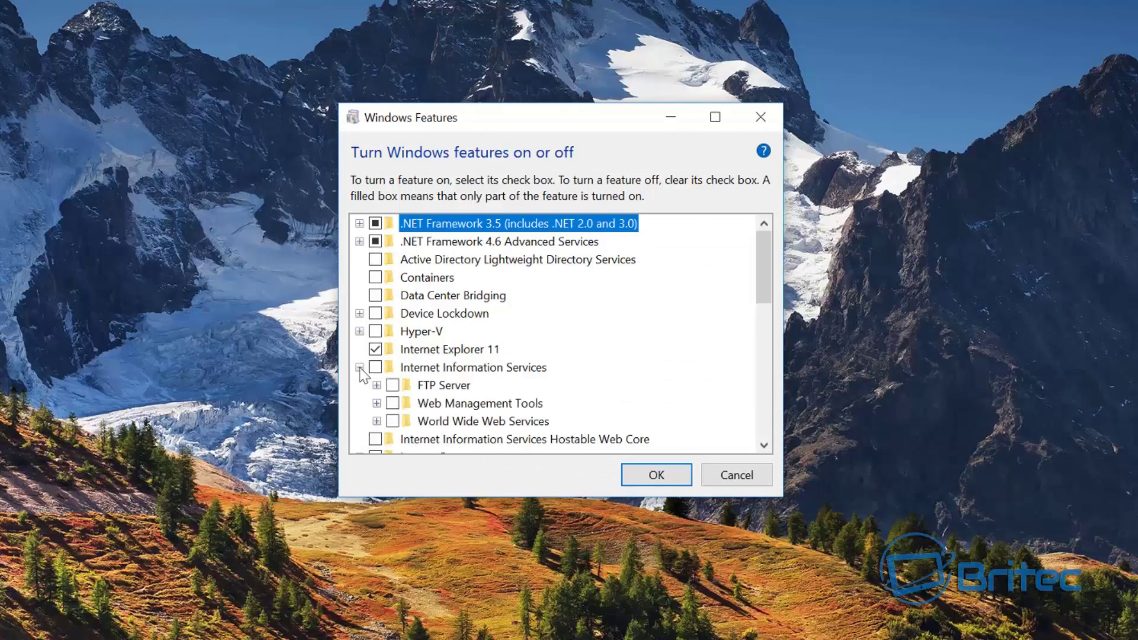
{"action": "left_click", "coordinate": [375, 367]}
- Under FTP Server, enable FTP Service and FTP Extensibility
{"action": "mouse_move", "coordinate": [422, 406]}
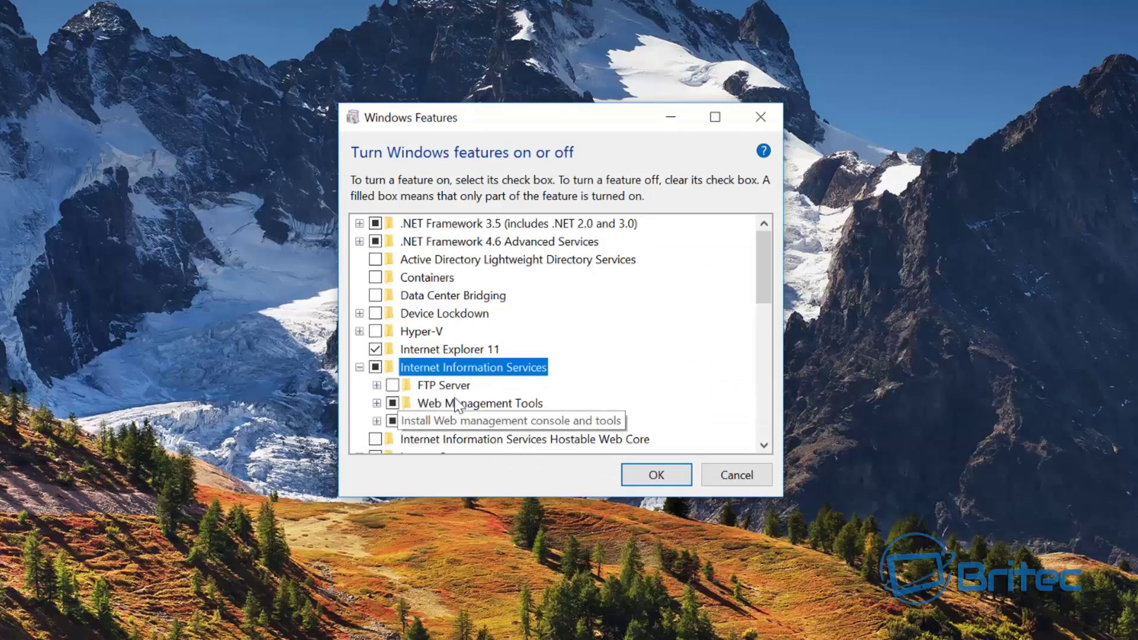
{"action": "mouse_move", "coordinate": [477, 422]}
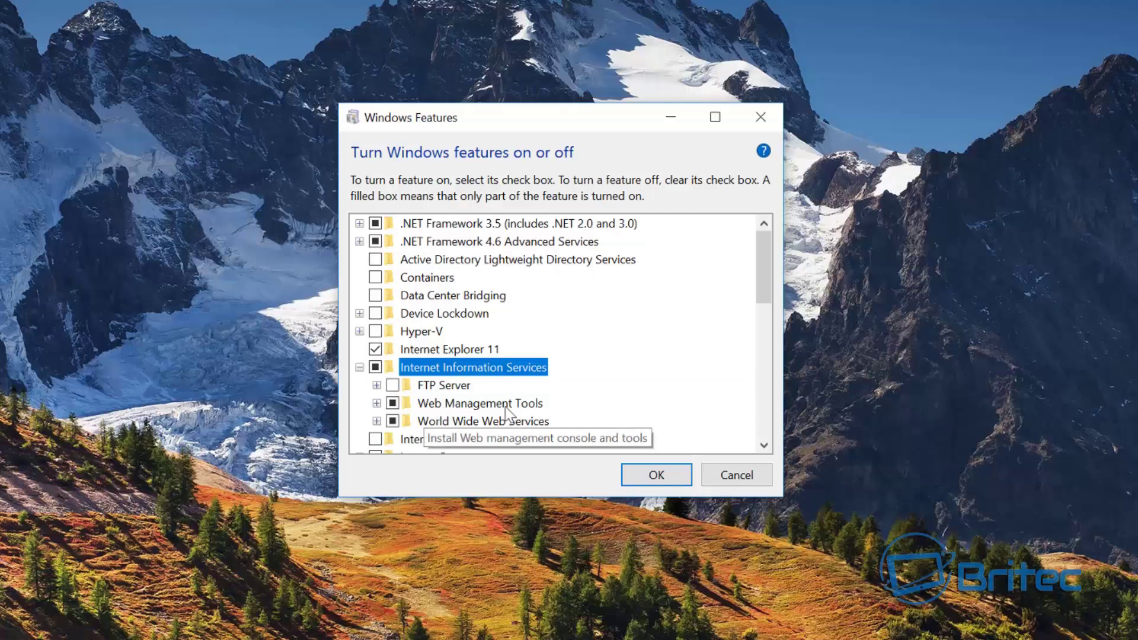
{"action": "left_click", "coordinate": [377, 385]}
{"action": "mouse_move", "coordinate": [442, 392]}
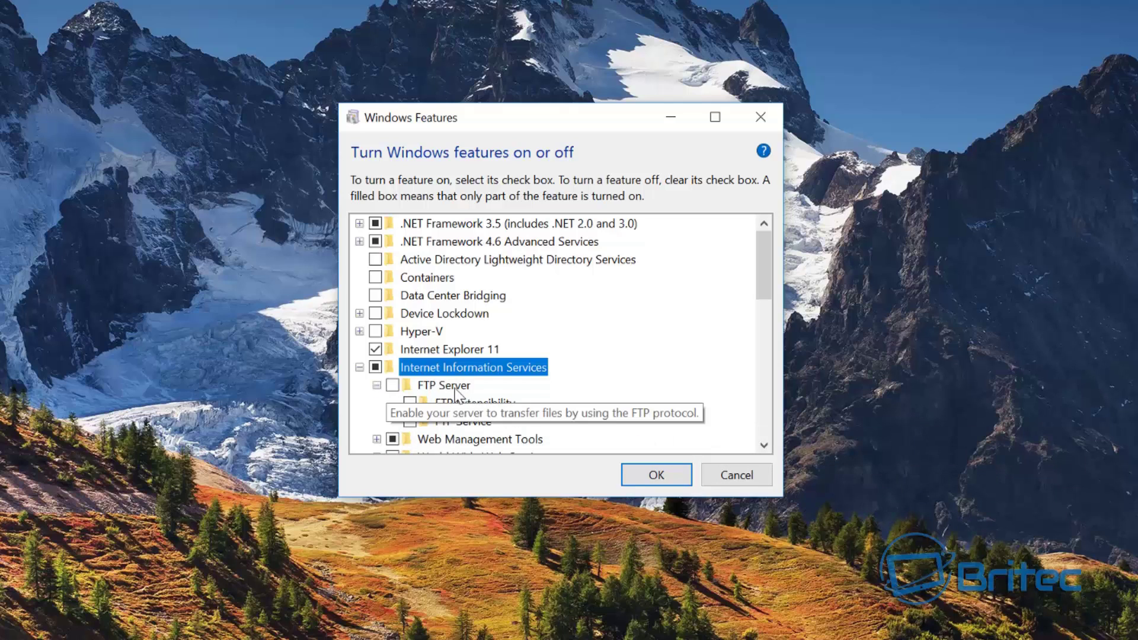
{"action": "left_click", "coordinate": [392, 386]}
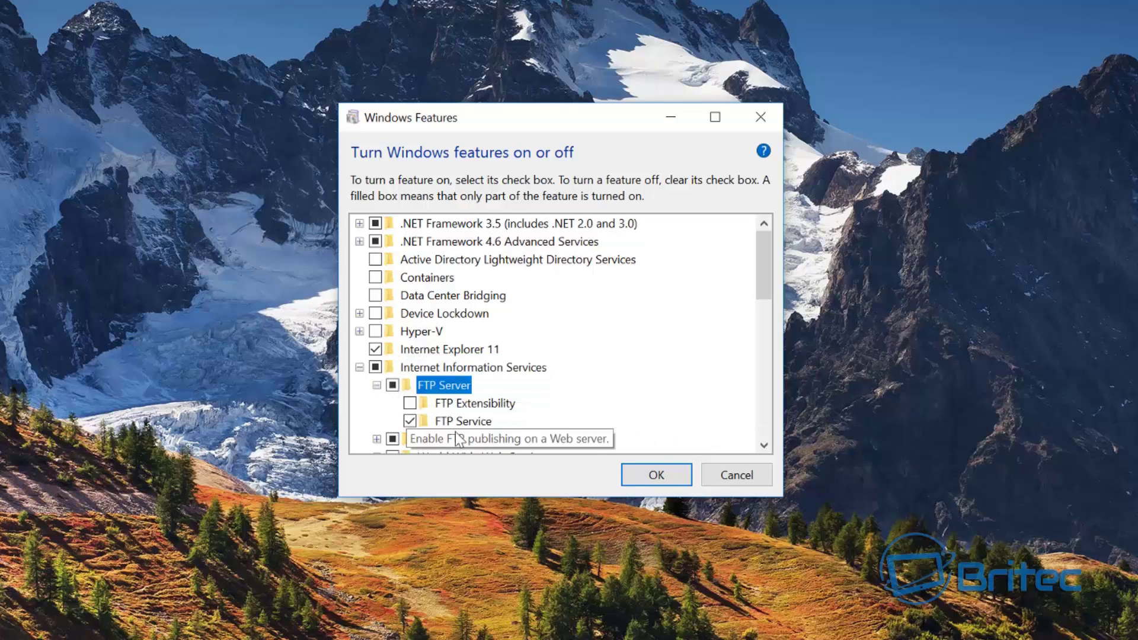
{"action": "left_click", "coordinate": [411, 404]}
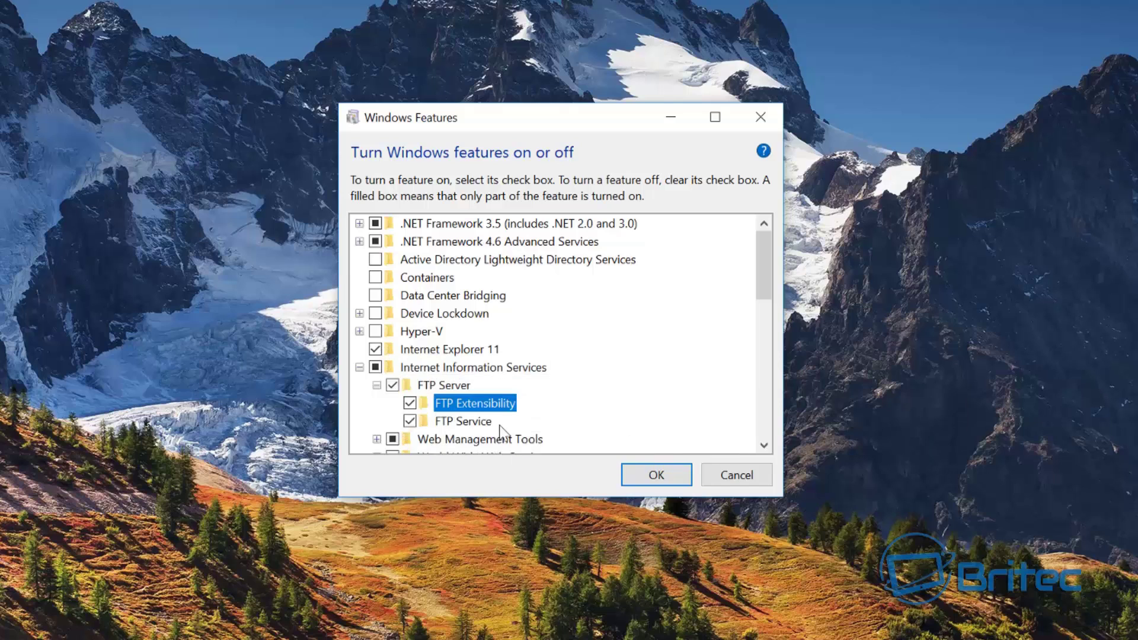
{"action": "scroll", "coordinate": [392, 379], "scroll_direction": "down", "scroll_amount": 1}
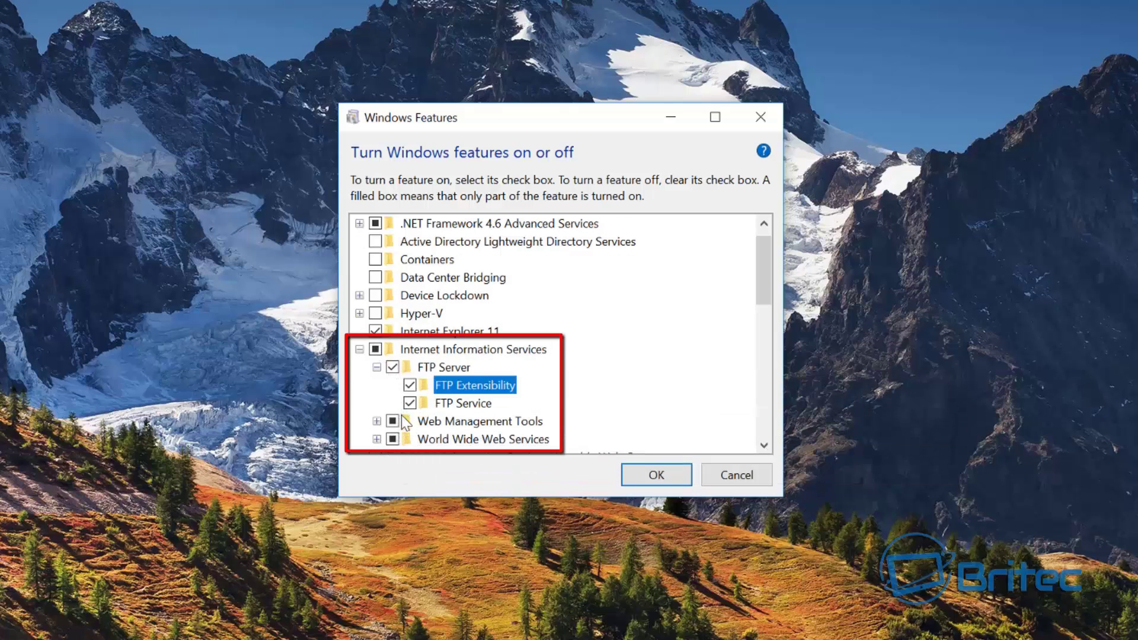
- Apply the FTP feature changes, then open Administrative Tools from All Control Panel Items
{"action": "left_click", "coordinate": [652, 482]}
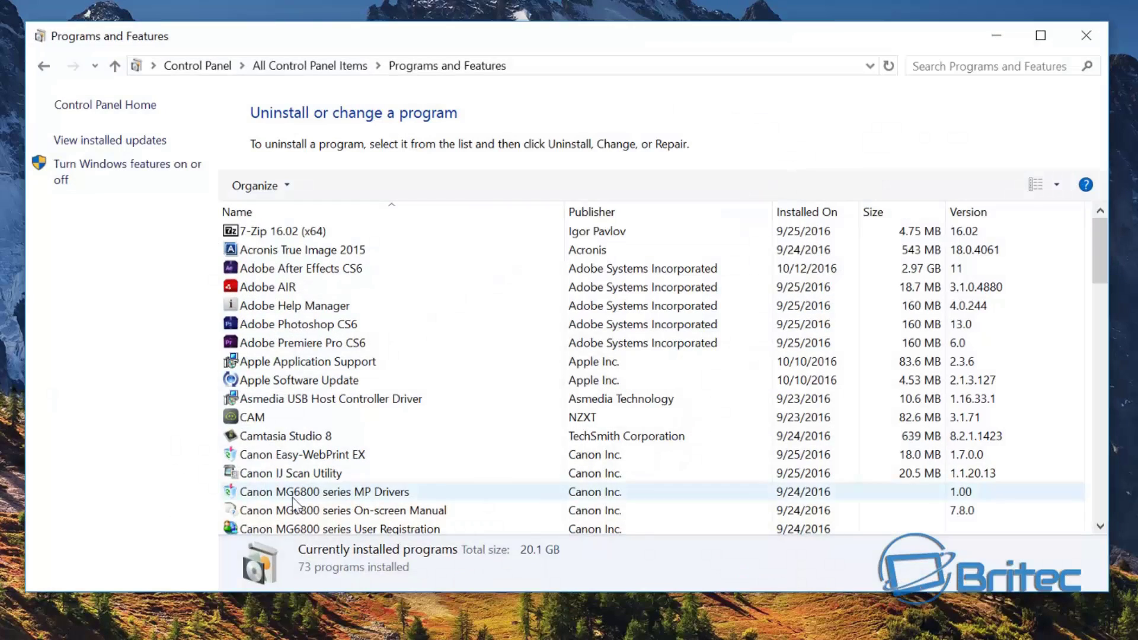
{"action": "left_click", "coordinate": [113, 113]}
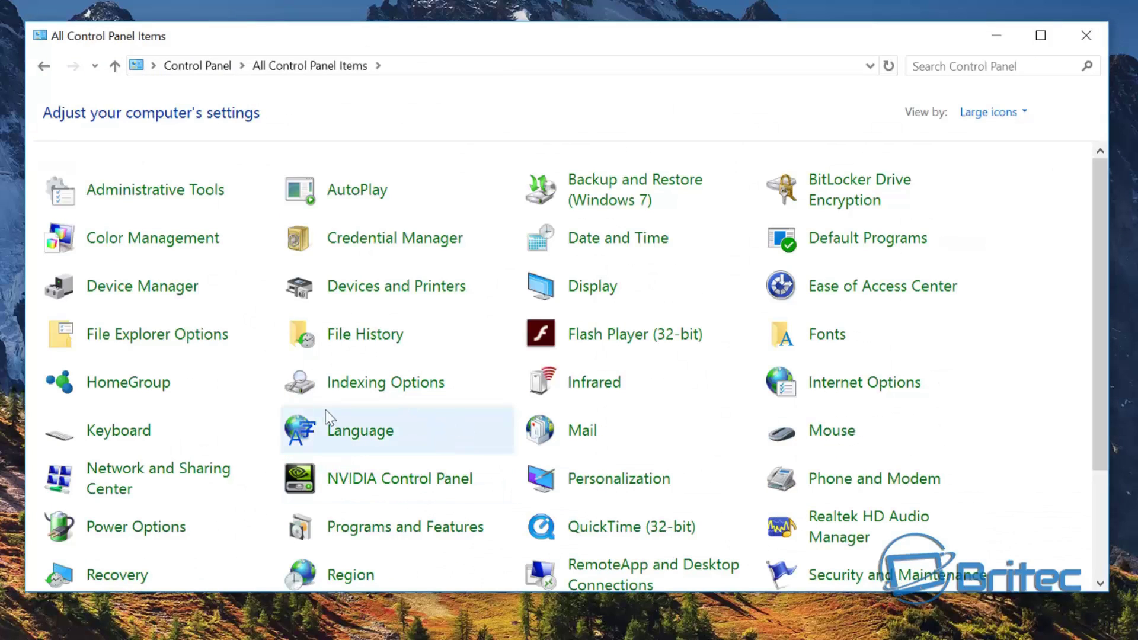
{"action": "left_click", "coordinate": [184, 197]}
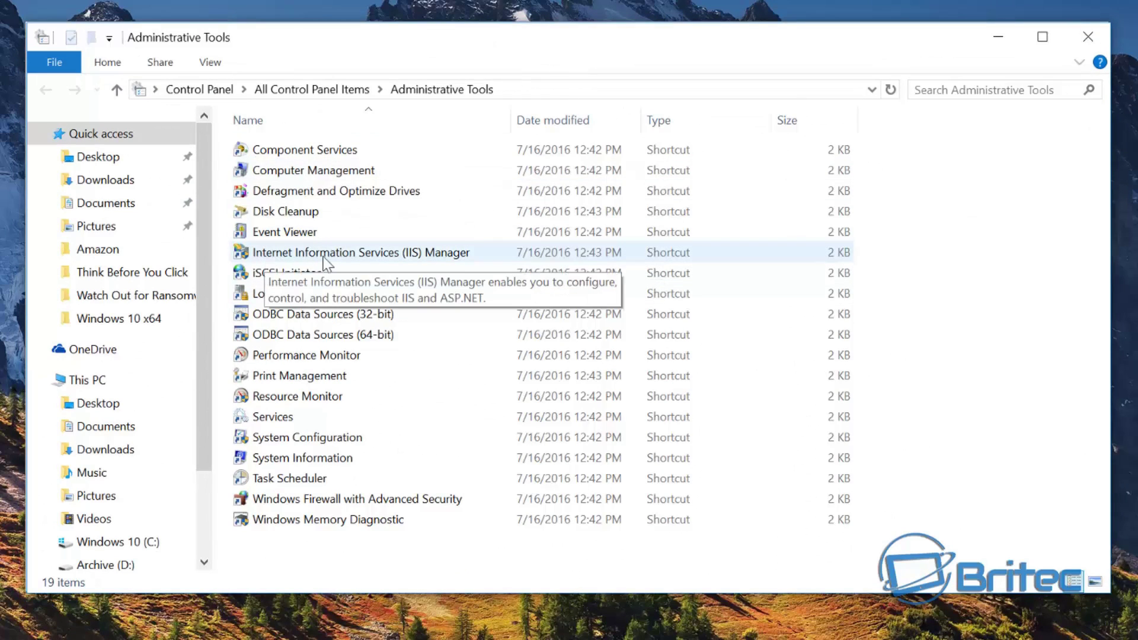
- Launch IIS Manager and expand the server and Sites nodes to list Default Web Site
{"action": "left_click", "coordinate": [364, 259]}
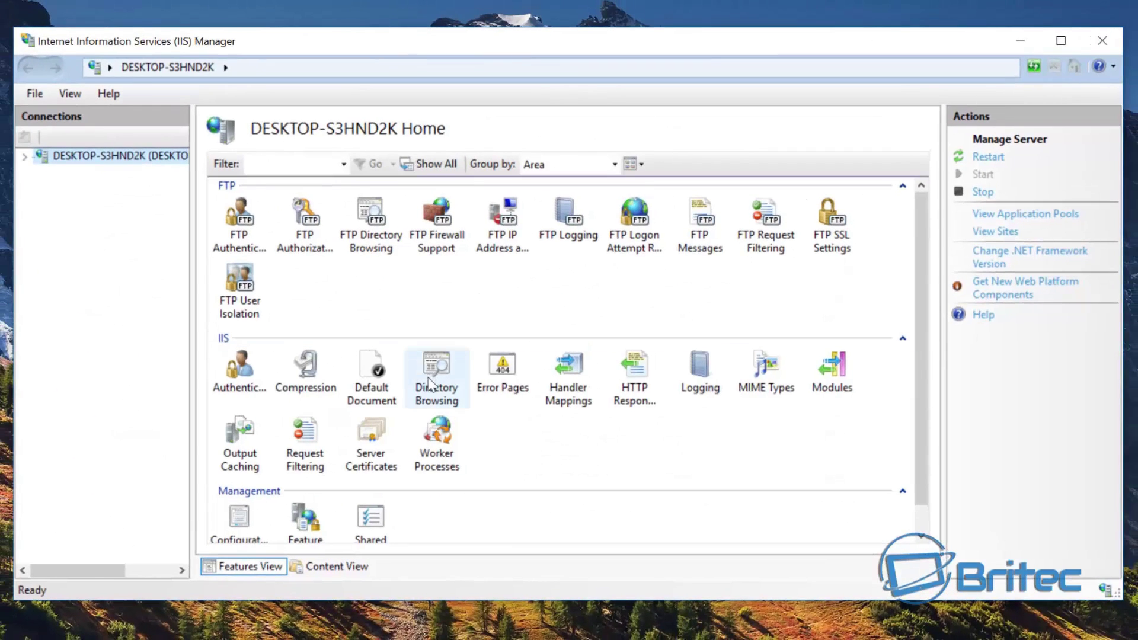
{"action": "left_click", "coordinate": [25, 157]}
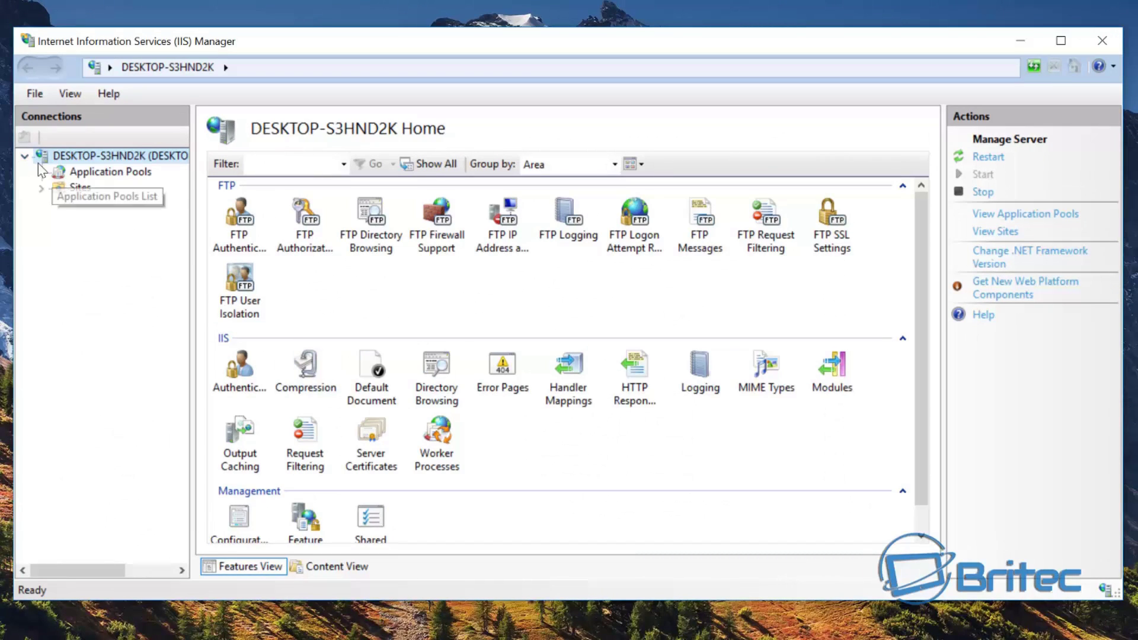
{"action": "left_click", "coordinate": [41, 189]}
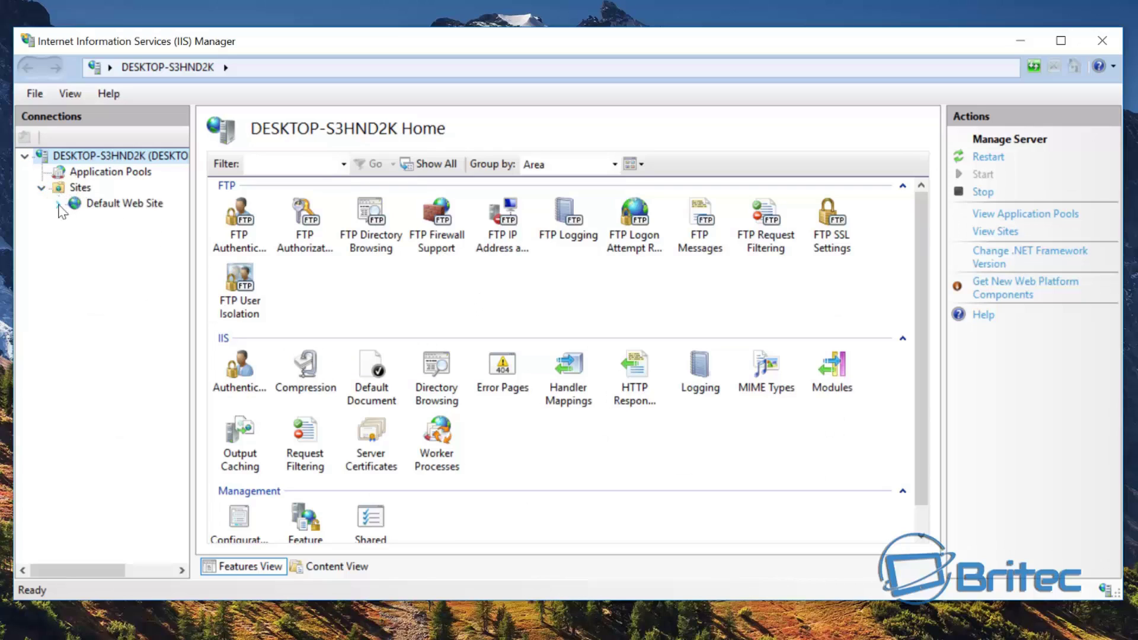
{"action": "left_click", "coordinate": [58, 205]}
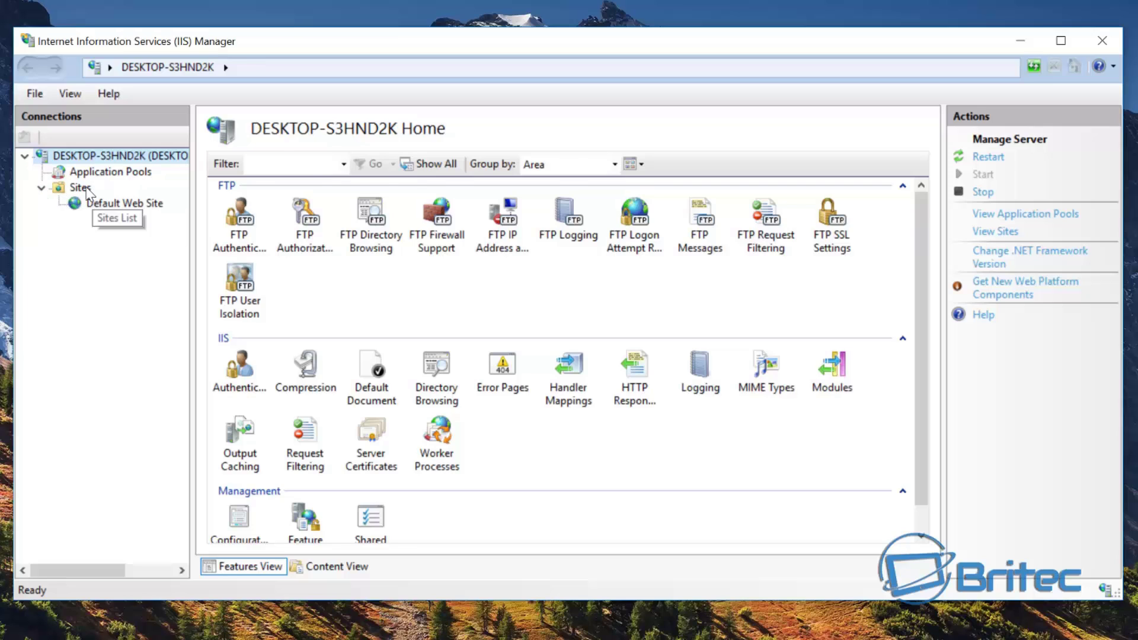
{"action": "left_click", "coordinate": [77, 188]}
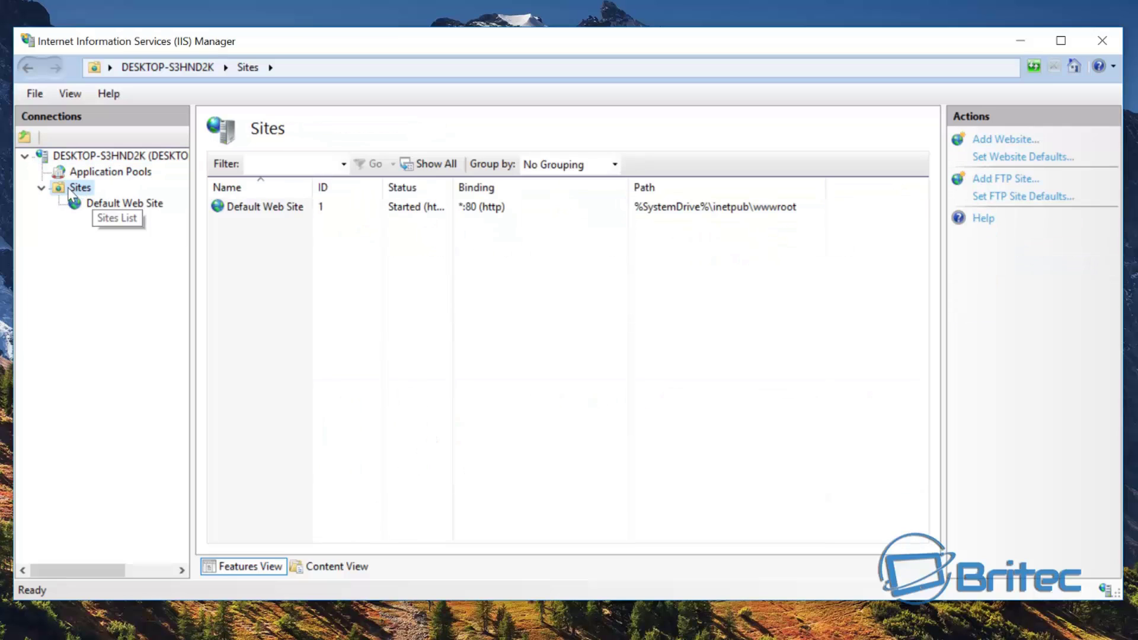
- Start a new FTP site from Sites and name it FTP-Share
{"action": "right_click", "coordinate": [71, 193]}
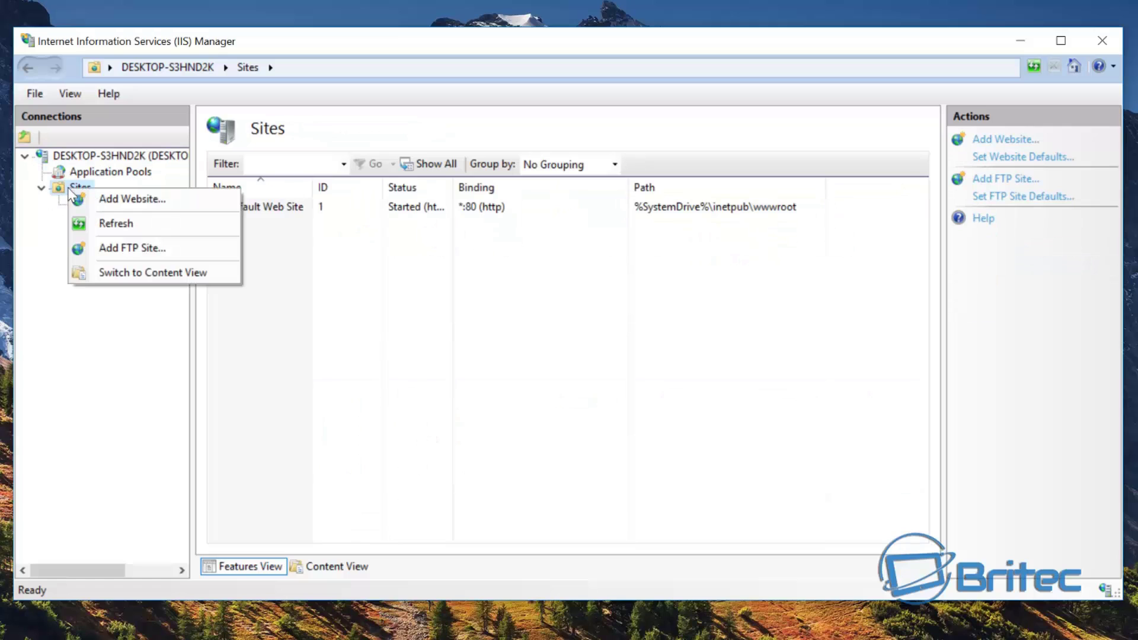
{"action": "left_click", "coordinate": [106, 248]}
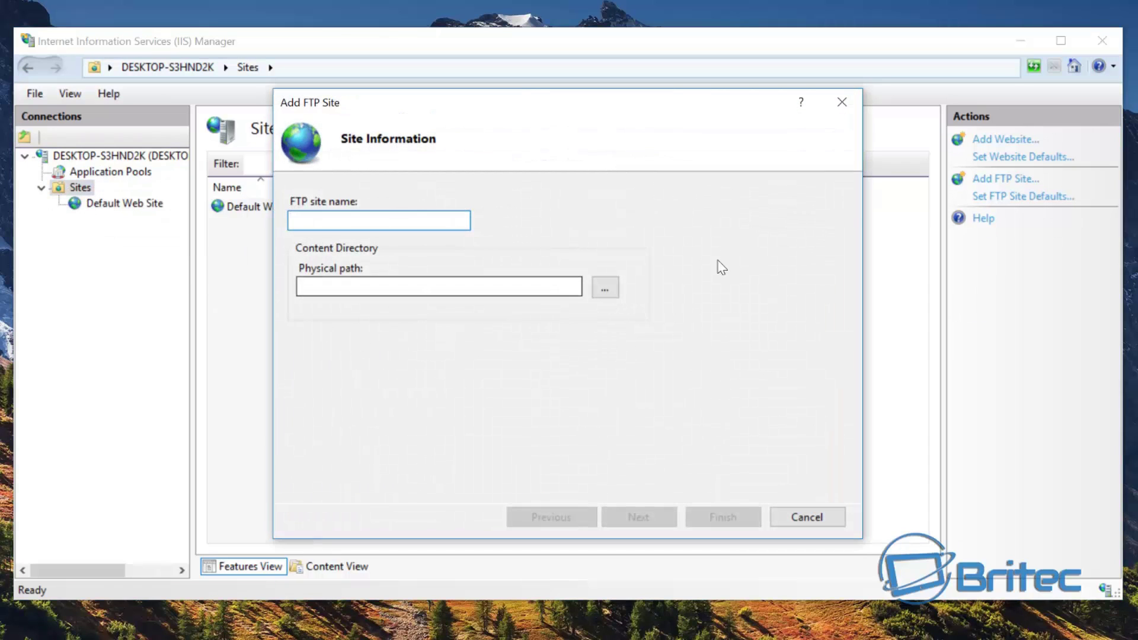
{"action": "left_click", "coordinate": [1021, 48]}
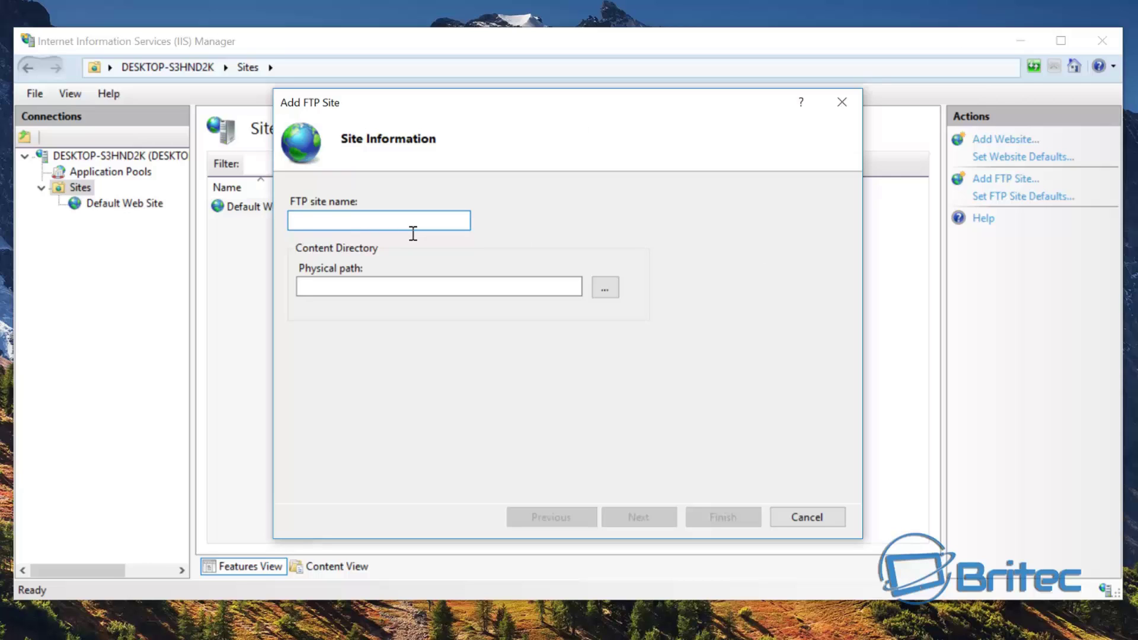
{"action": "type", "text": "FTP-Share"}
- Set the site's physical path to E:\FTP-Share and continue to binding settings
{"action": "left_click", "coordinate": [339, 290]}
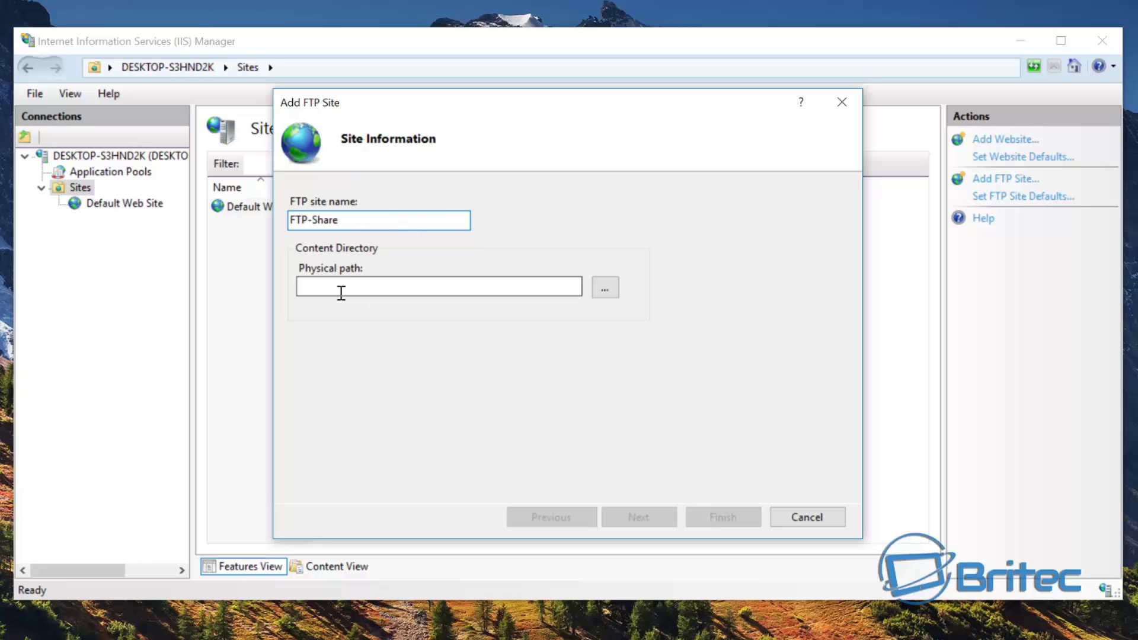
{"action": "left_click", "coordinate": [607, 289]}
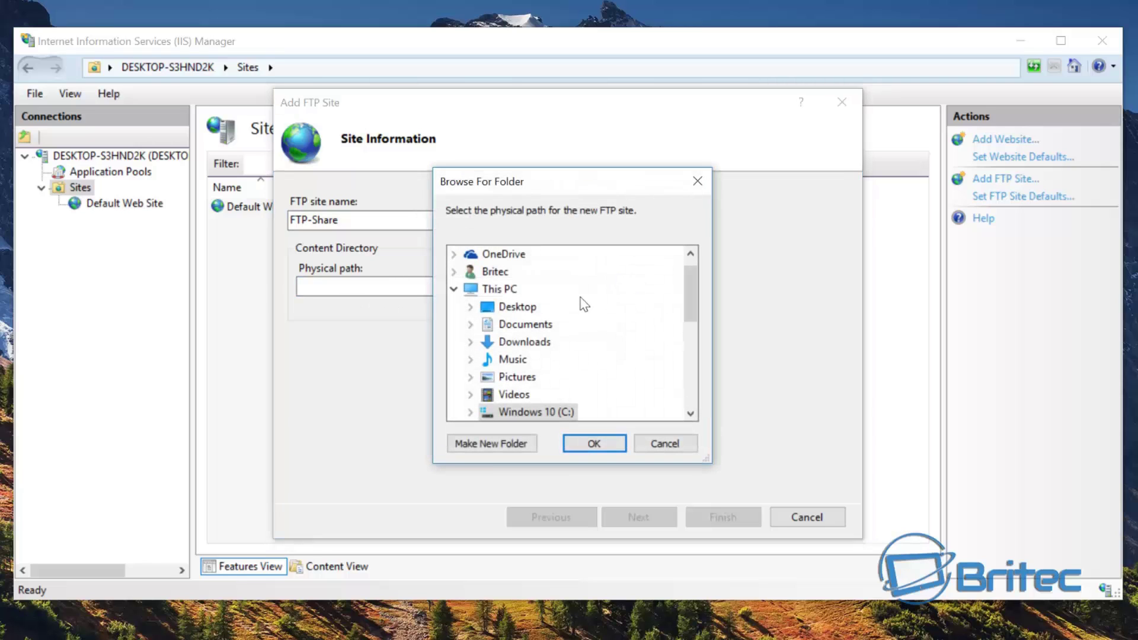
{"action": "left_click_drag", "start_coordinate": [688, 300], "coordinate": [688, 331]}
{"action": "left_click", "coordinate": [471, 342]}
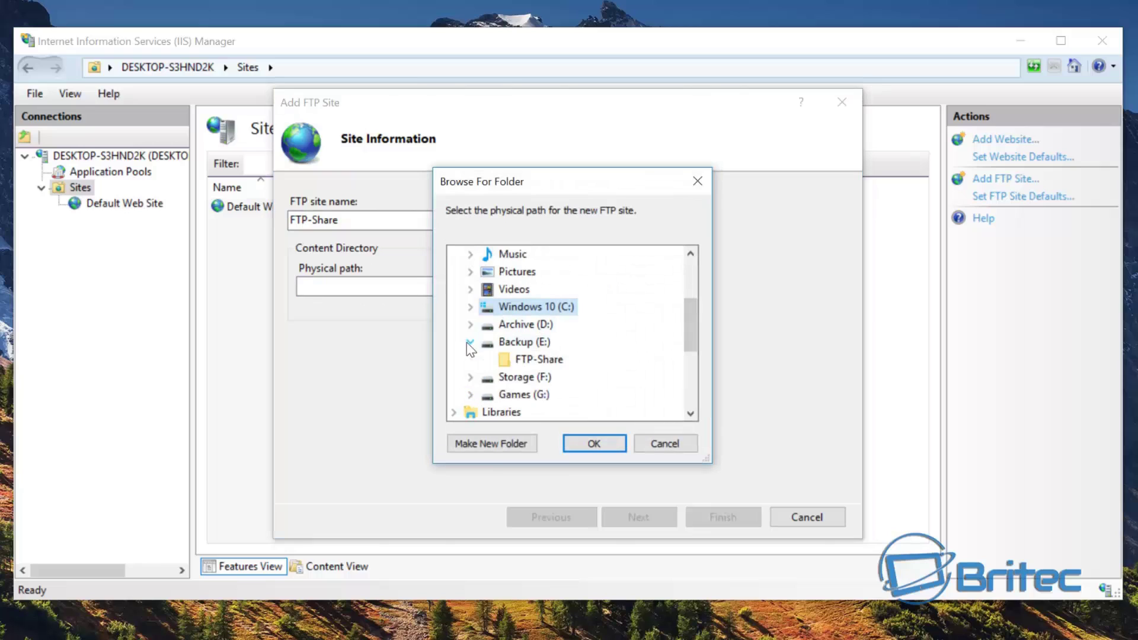
{"action": "left_click", "coordinate": [540, 361]}
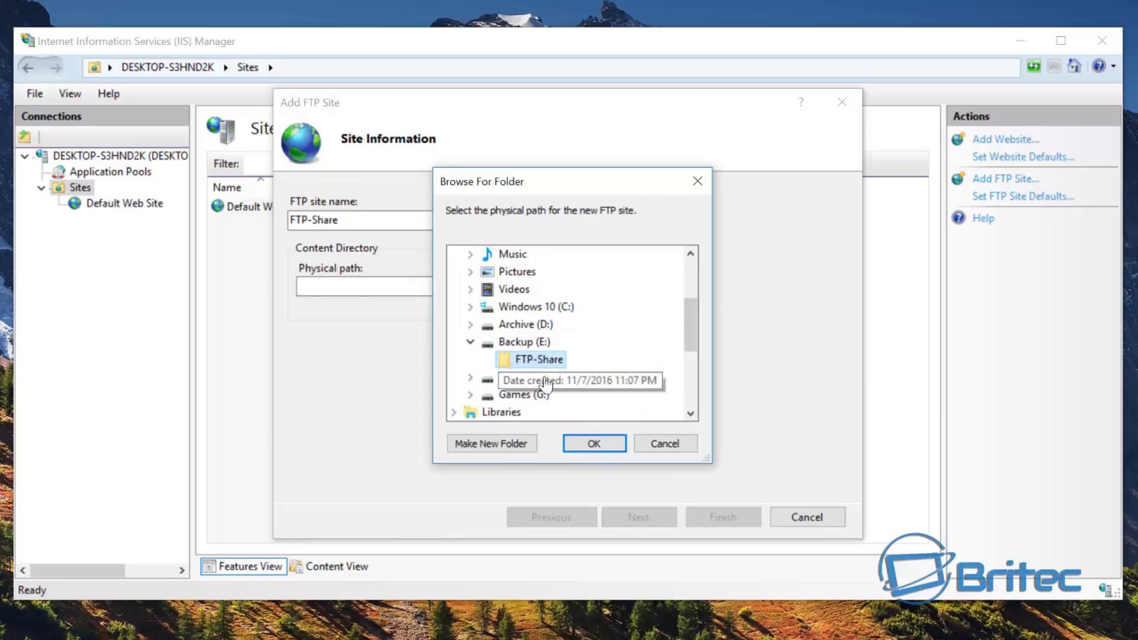
{"action": "left_click", "coordinate": [592, 446]}
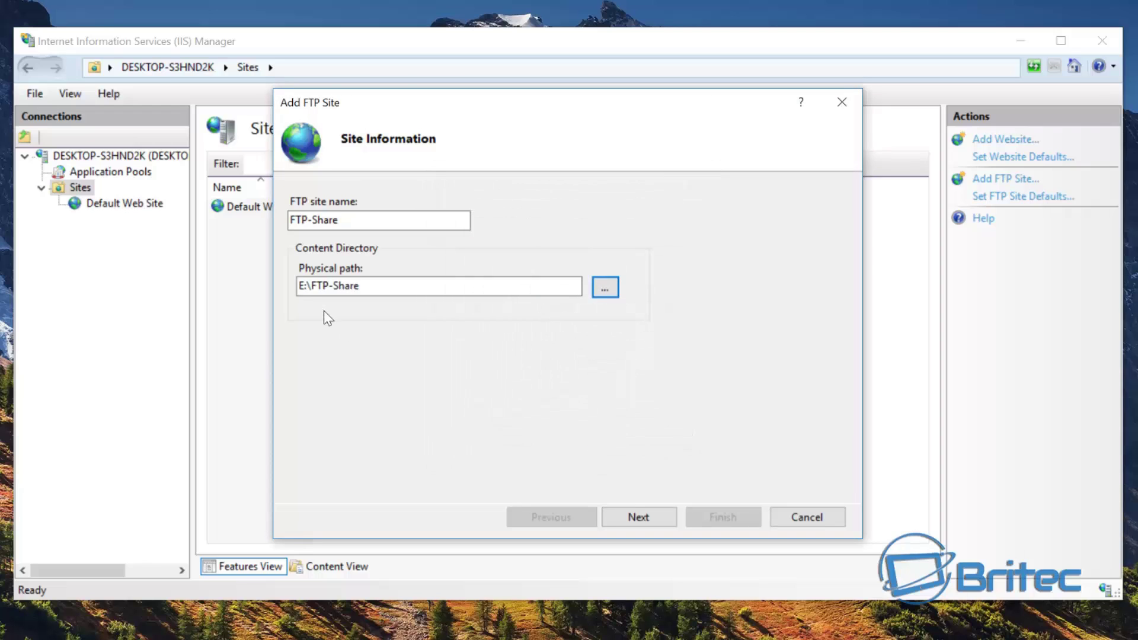
{"action": "left_click", "coordinate": [647, 519]}
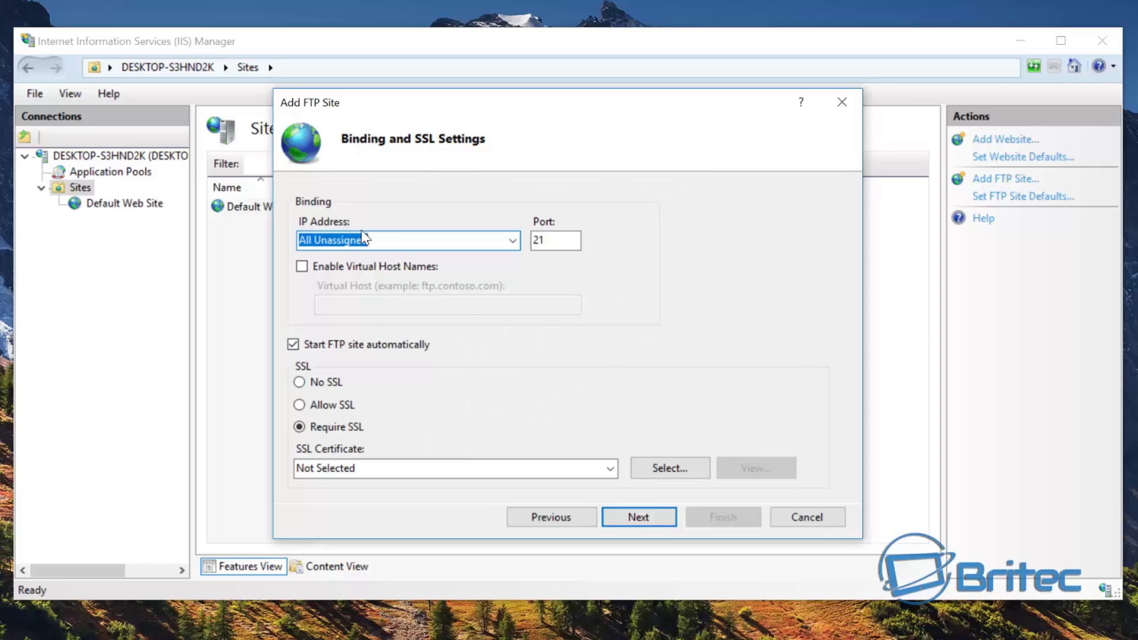
- Bind the FTP site to 192.168.0.2 on port 21 with No SSL
{"action": "left_click", "coordinate": [514, 241]}
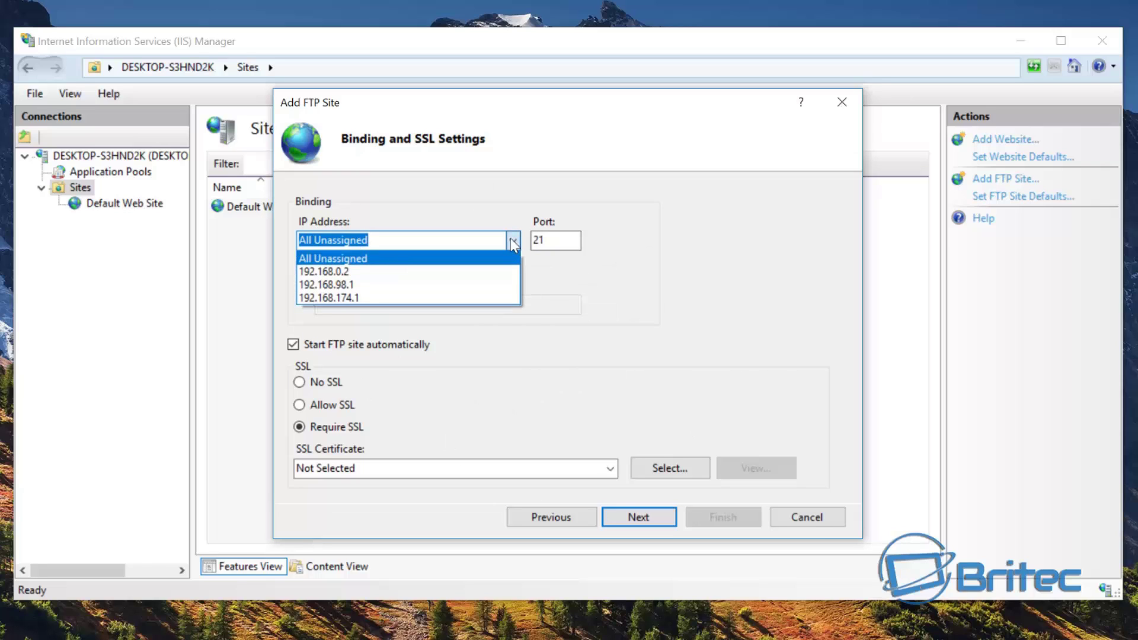
{"action": "left_click", "coordinate": [413, 272]}
{"action": "left_click", "coordinate": [372, 247]}
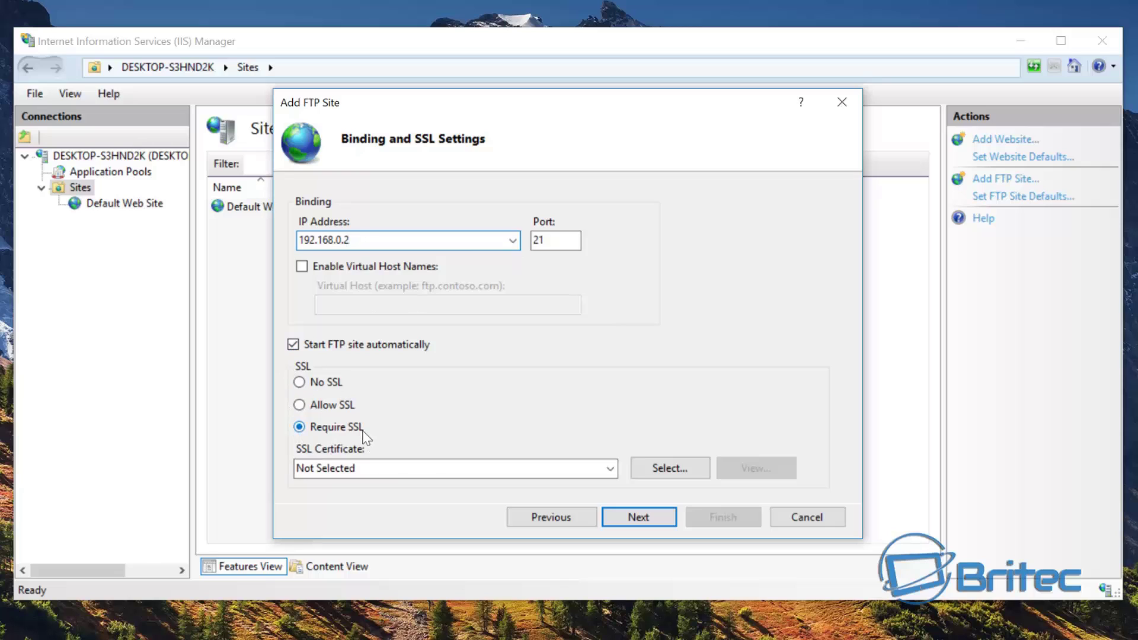
{"action": "left_click", "coordinate": [611, 469]}
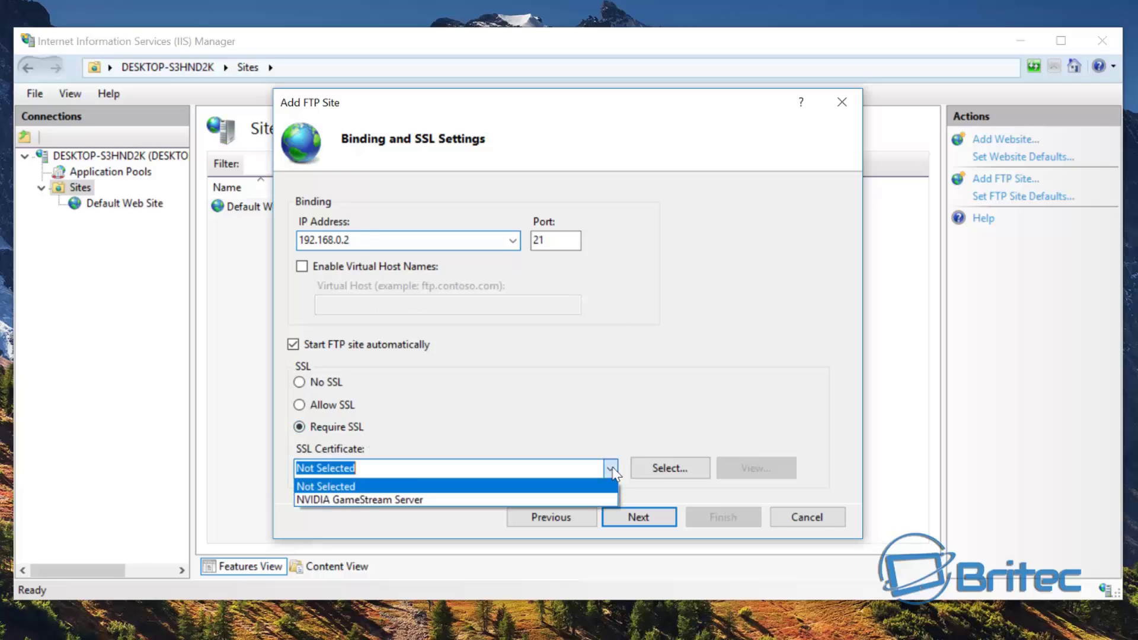
{"action": "left_click", "coordinate": [611, 469]}
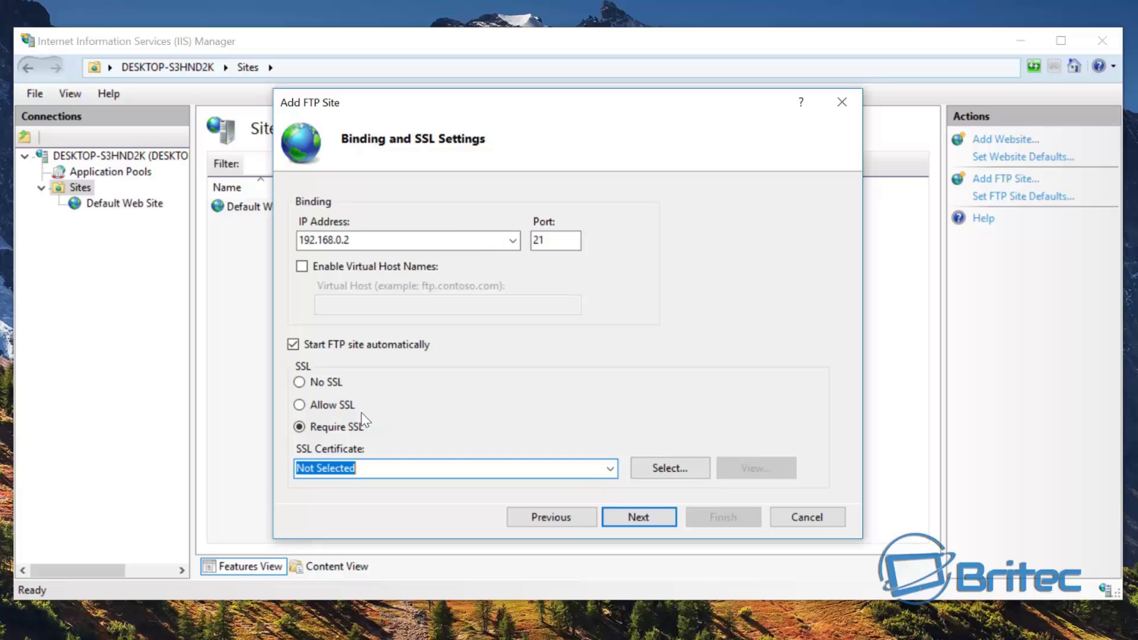
{"action": "left_click", "coordinate": [299, 382]}
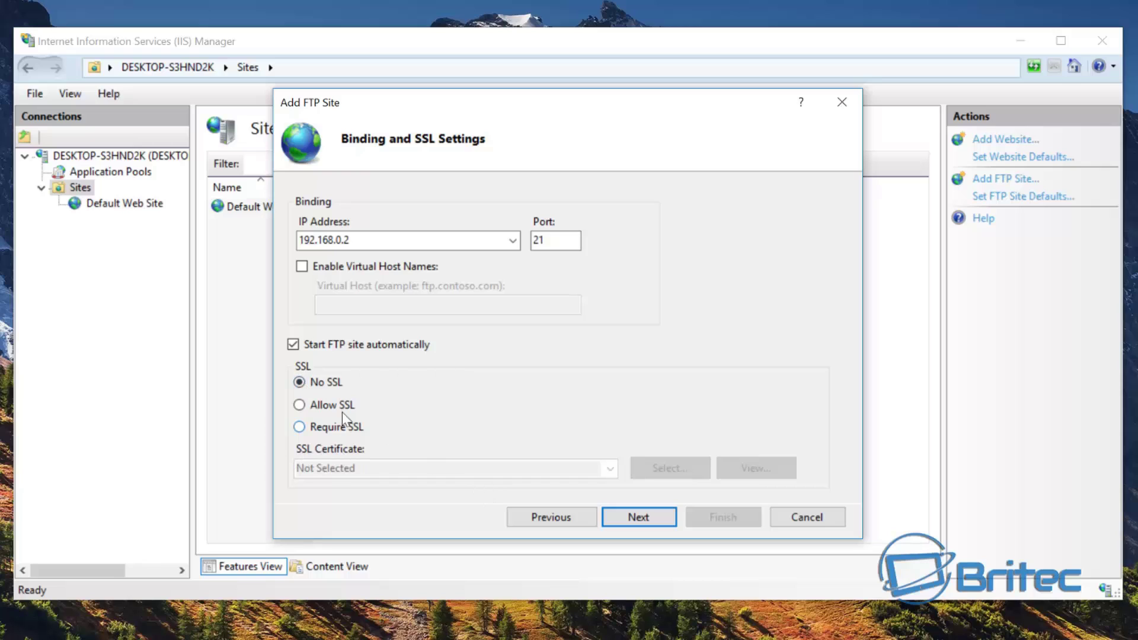
{"action": "left_click", "coordinate": [633, 515]}
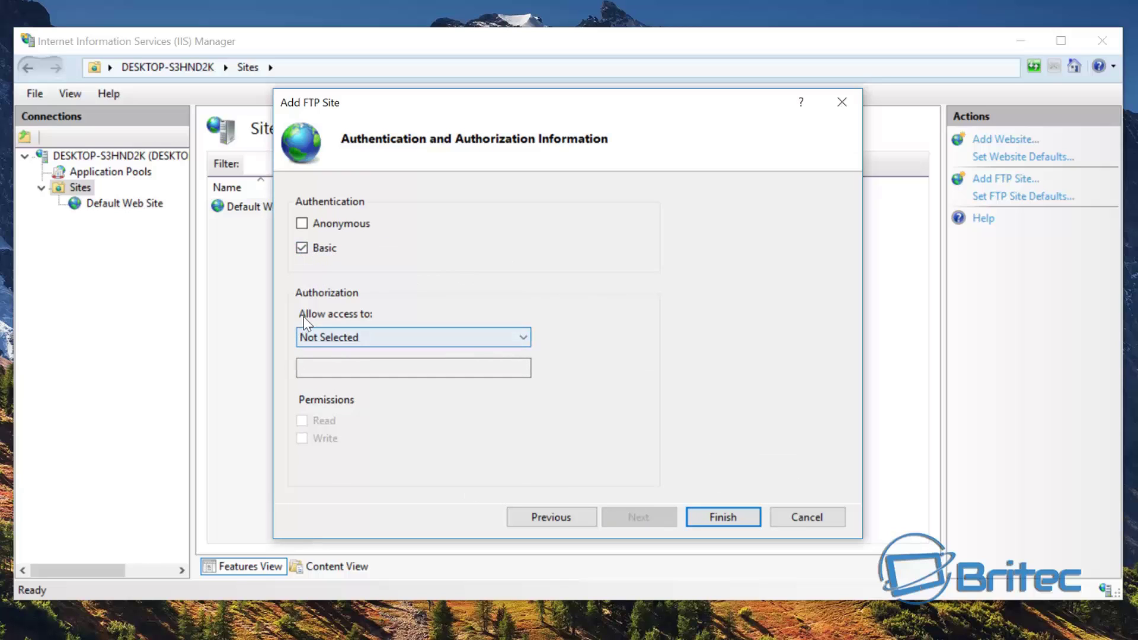
- Allow access only to Specified users and place the cursor in the user name box
{"action": "left_click", "coordinate": [518, 336]}
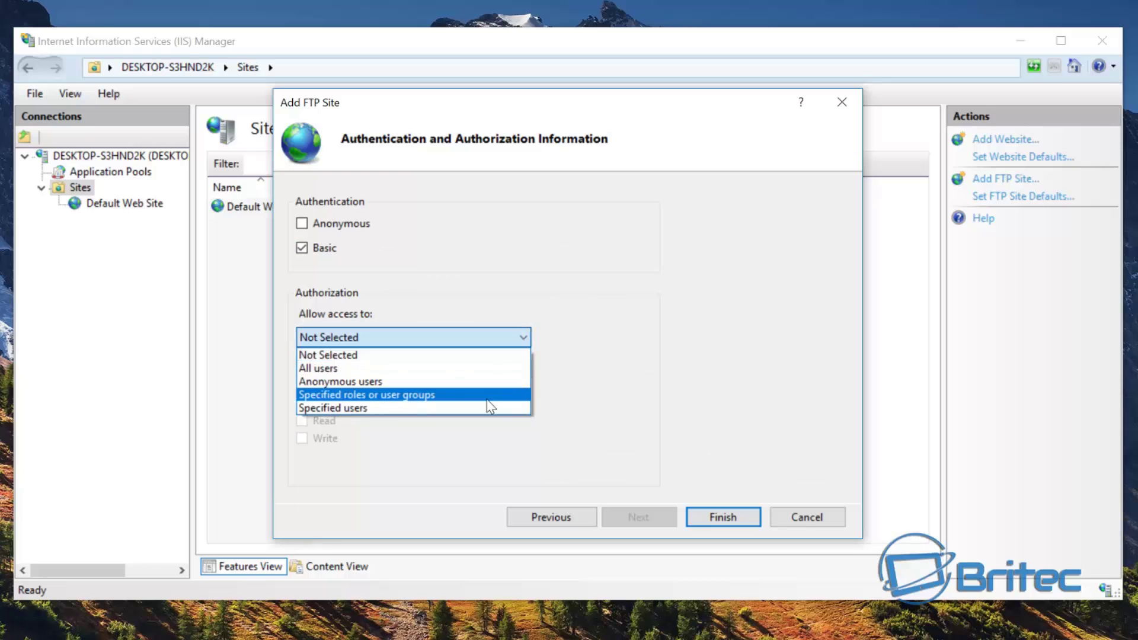
{"action": "left_click", "coordinate": [322, 409]}
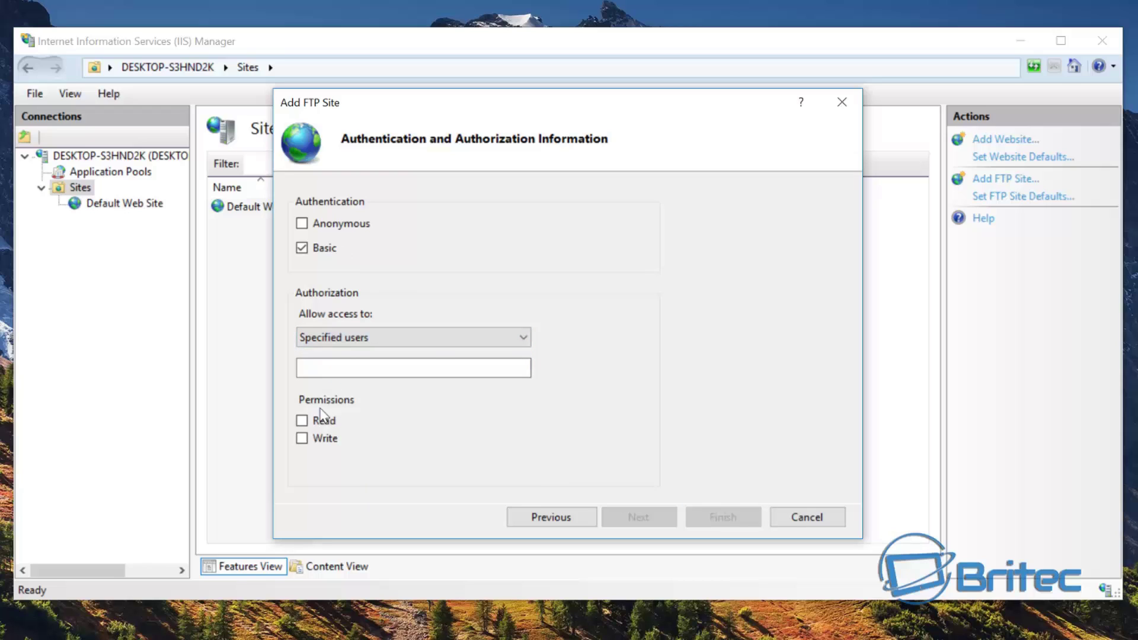
{"action": "left_click", "coordinate": [322, 368]}
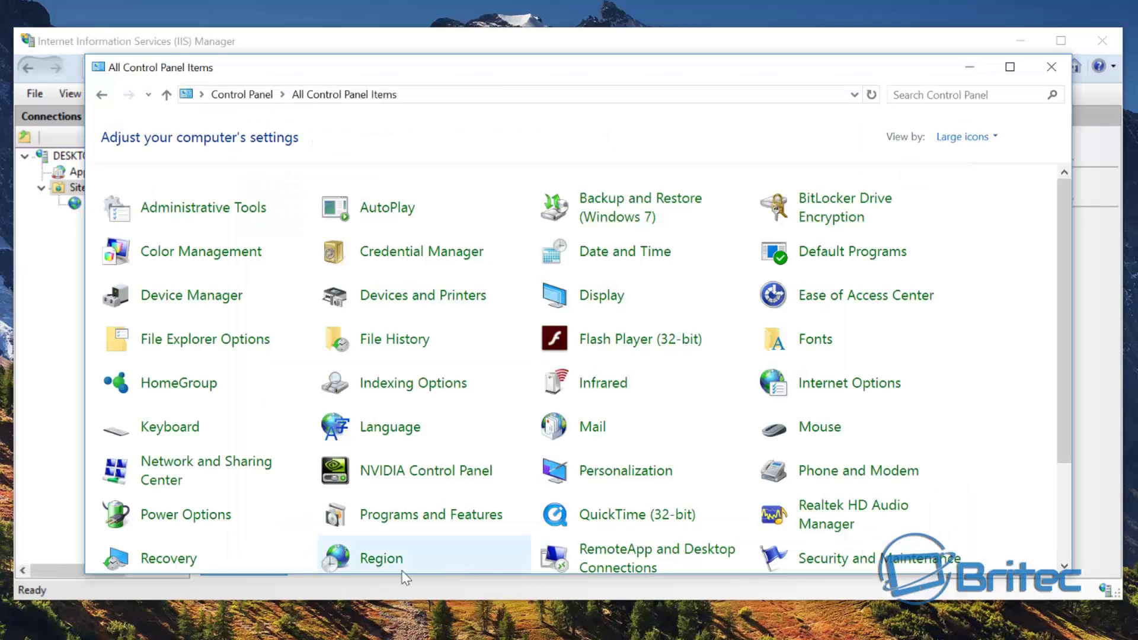
{"action": "scroll", "coordinate": [628, 515], "scroll_direction": "down", "scroll_amount": 1}
{"action": "scroll", "coordinate": [650, 522], "scroll_direction": "down", "scroll_amount": 2}
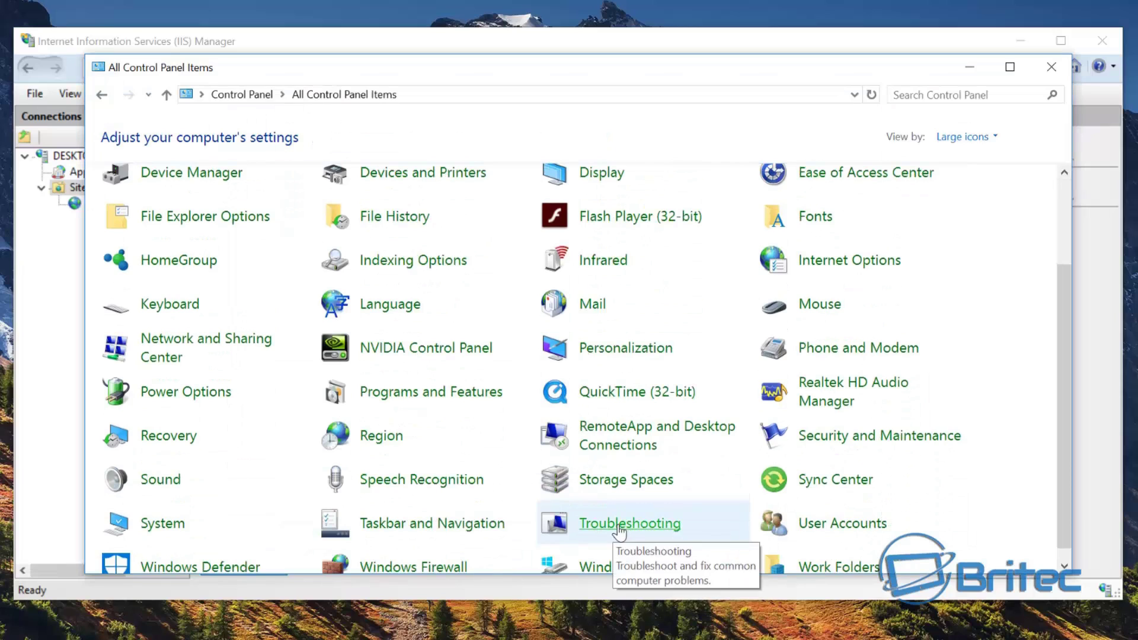
{"action": "left_click", "coordinate": [842, 525]}
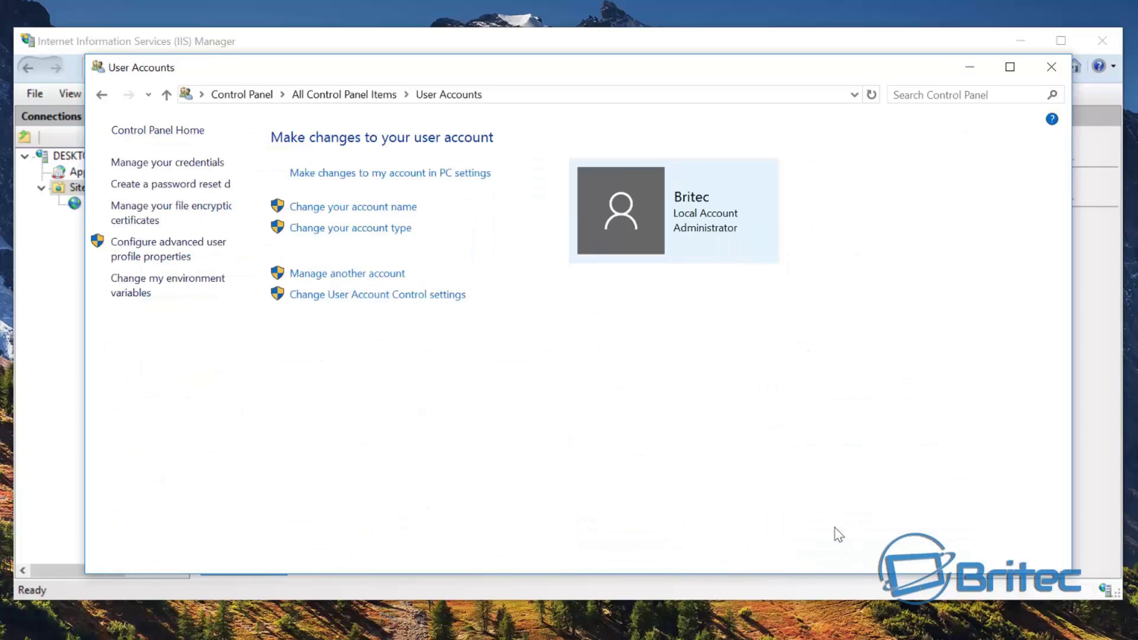
{"action": "left_click", "coordinate": [1064, 74]}
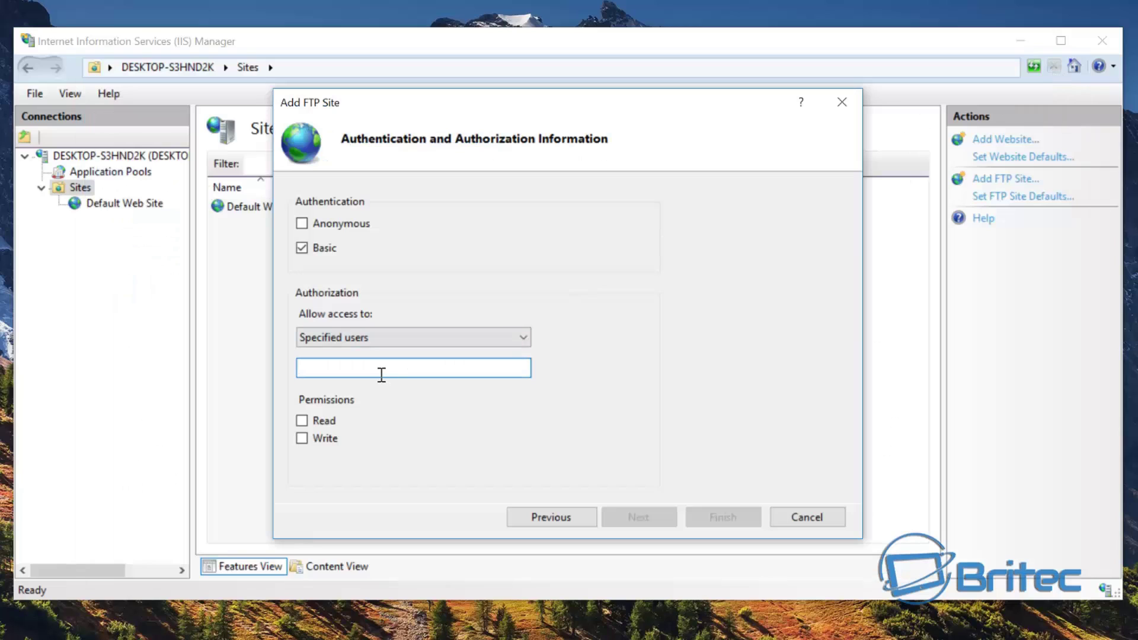
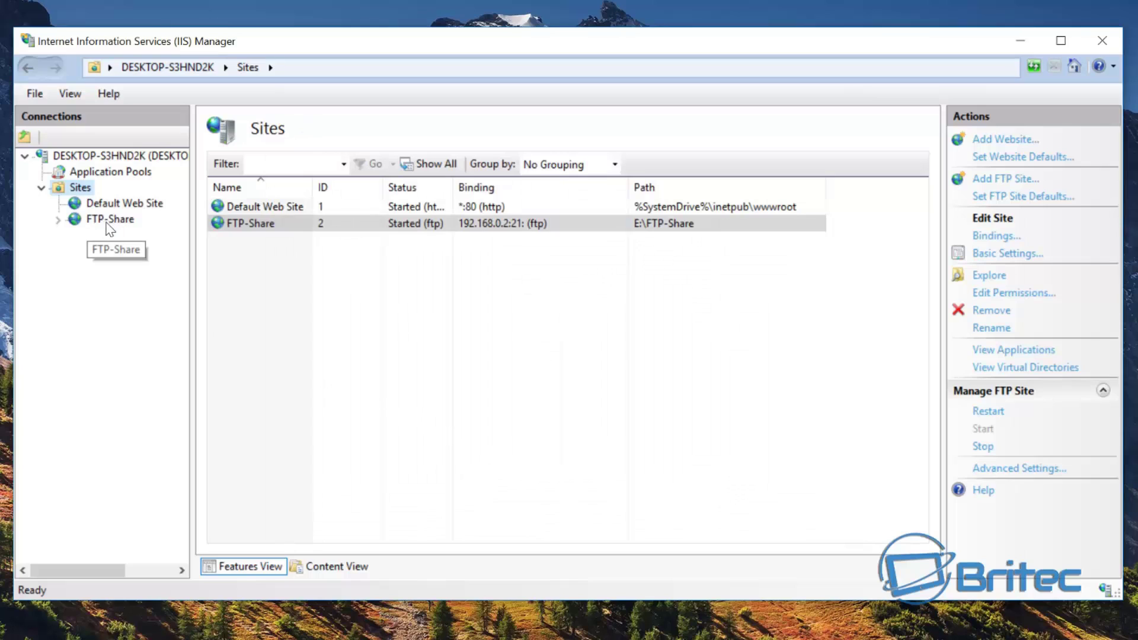
- Open FTP-Share Home in IIS Manager to list its authentication, authorization and SSL features
{"action": "left_click", "coordinate": [507, 228]}
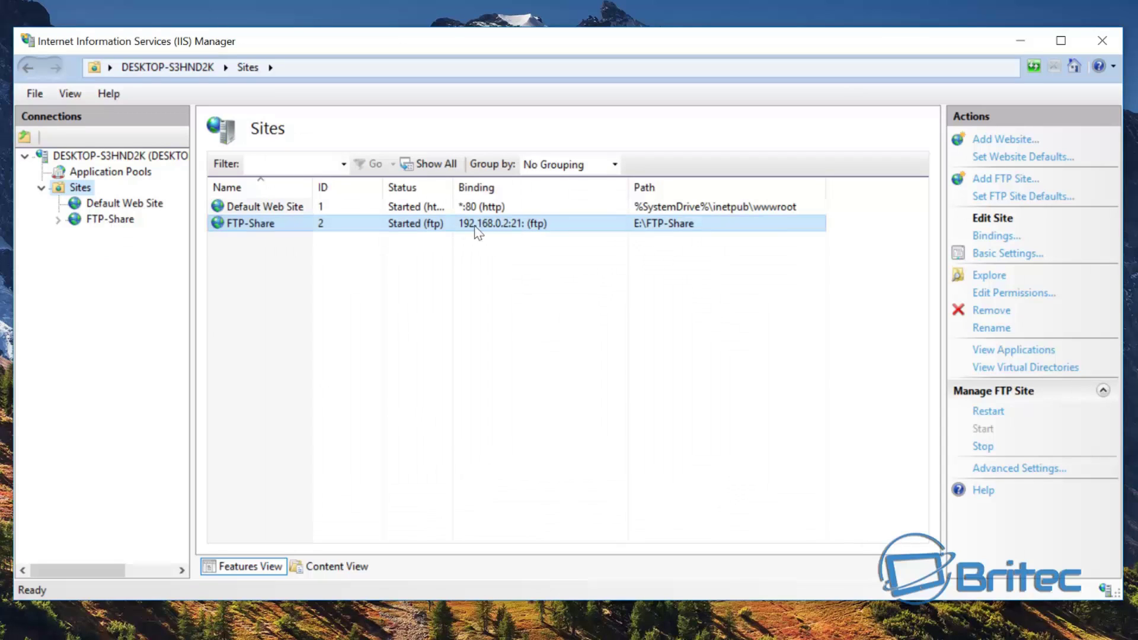
{"action": "left_click", "coordinate": [367, 363]}
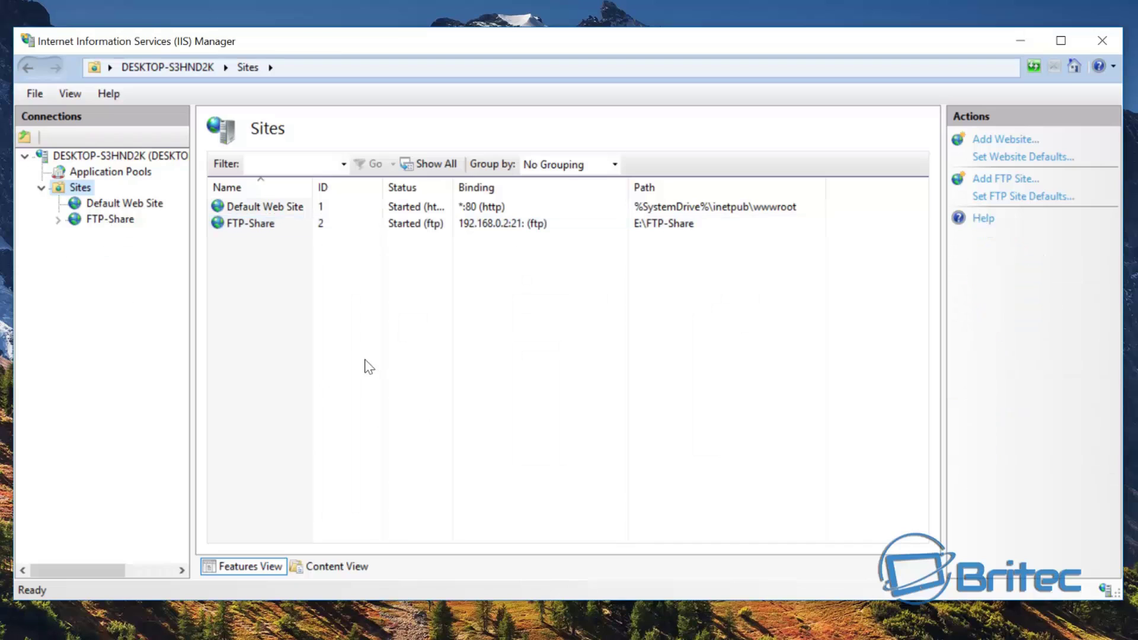
{"action": "left_click", "coordinate": [95, 224]}
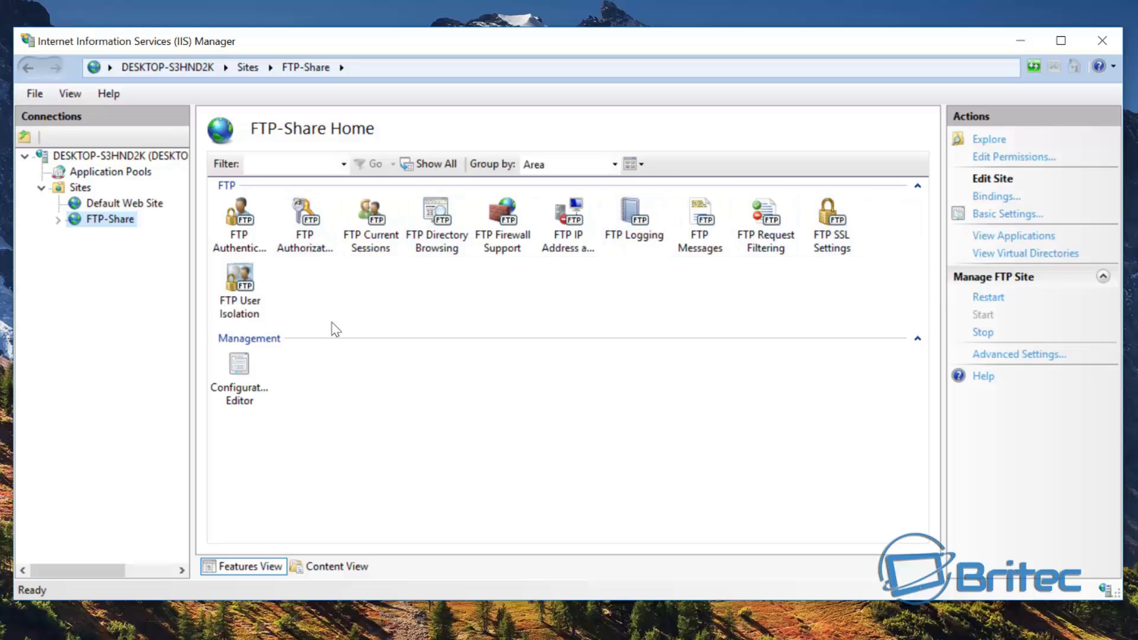
- View FTP-Share's current sessions, then its authorization rule allowing one user Read, Write
{"action": "double_click", "coordinate": [375, 252]}
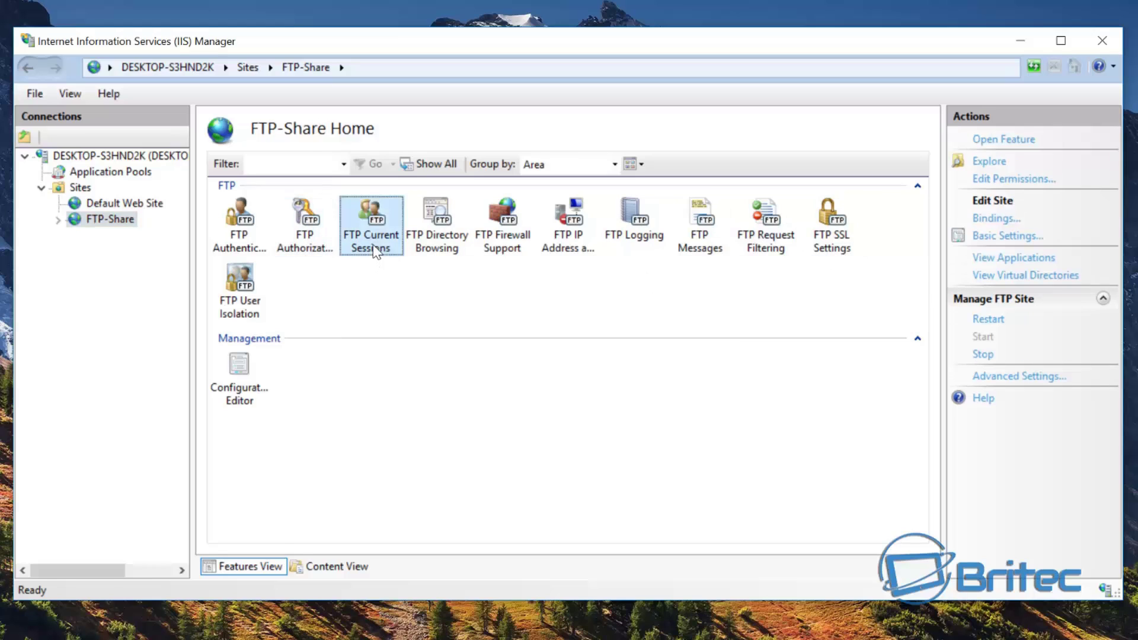
{"action": "left_click", "coordinate": [112, 222]}
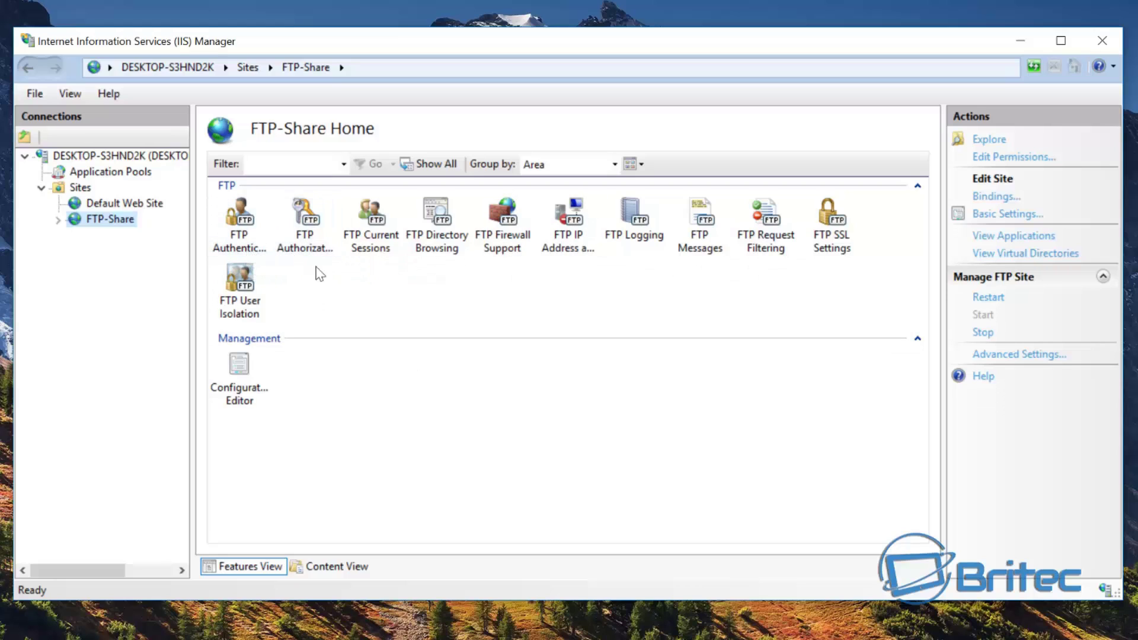
{"action": "double_click", "coordinate": [305, 237]}
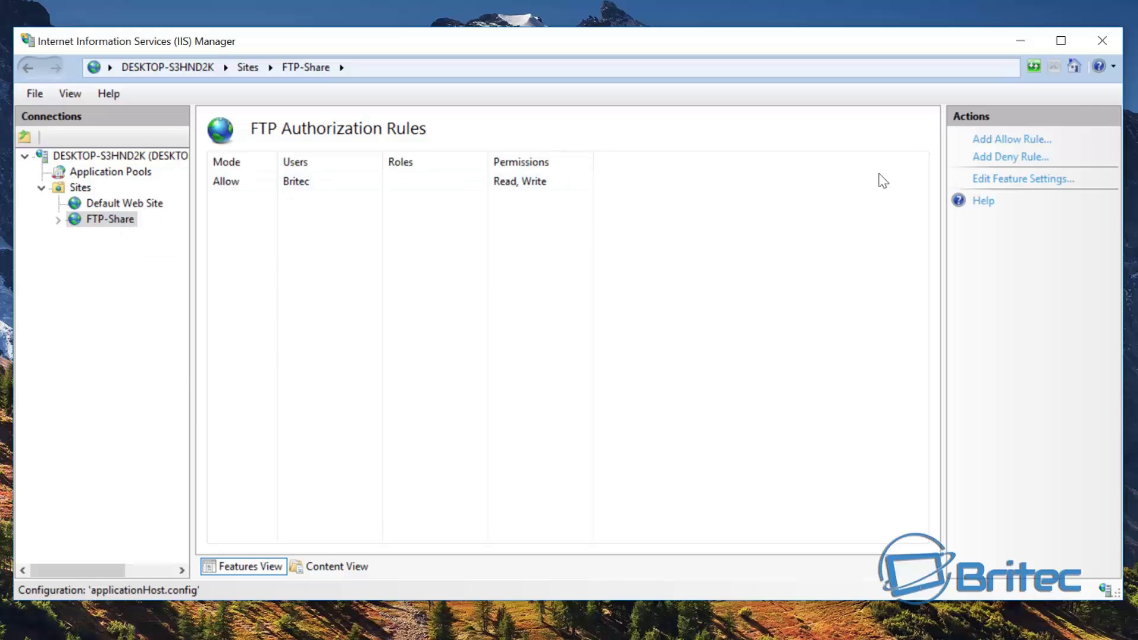
- Close IIS Manager and Administrative Tools, then open Windows Firewall from Control Panel
{"action": "left_click", "coordinate": [1103, 42]}
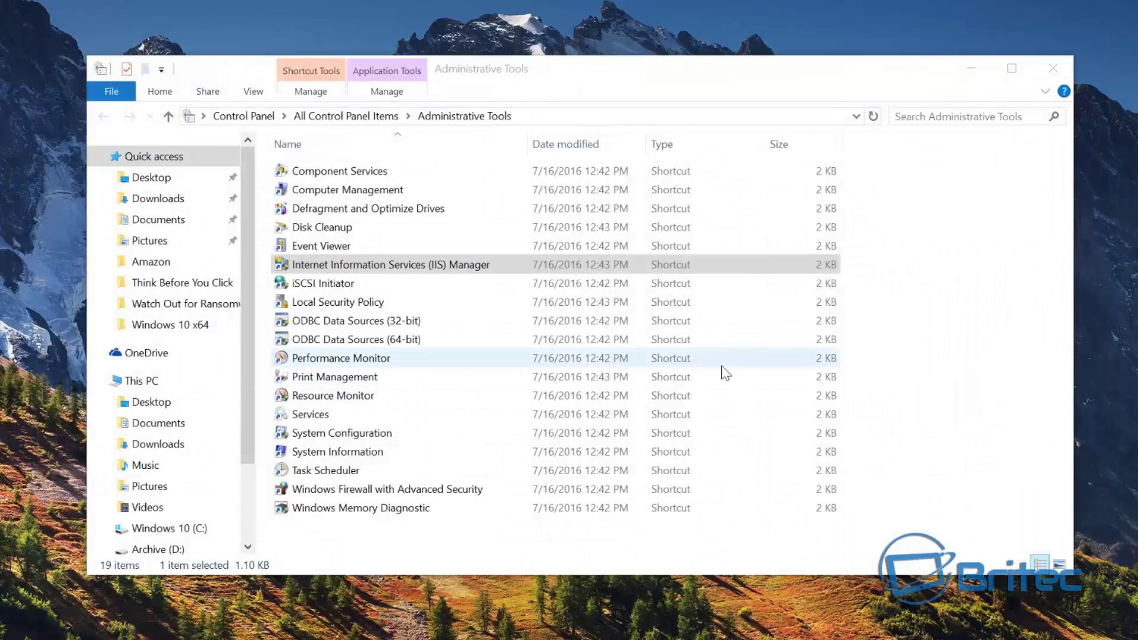
{"action": "left_click", "coordinate": [1053, 68]}
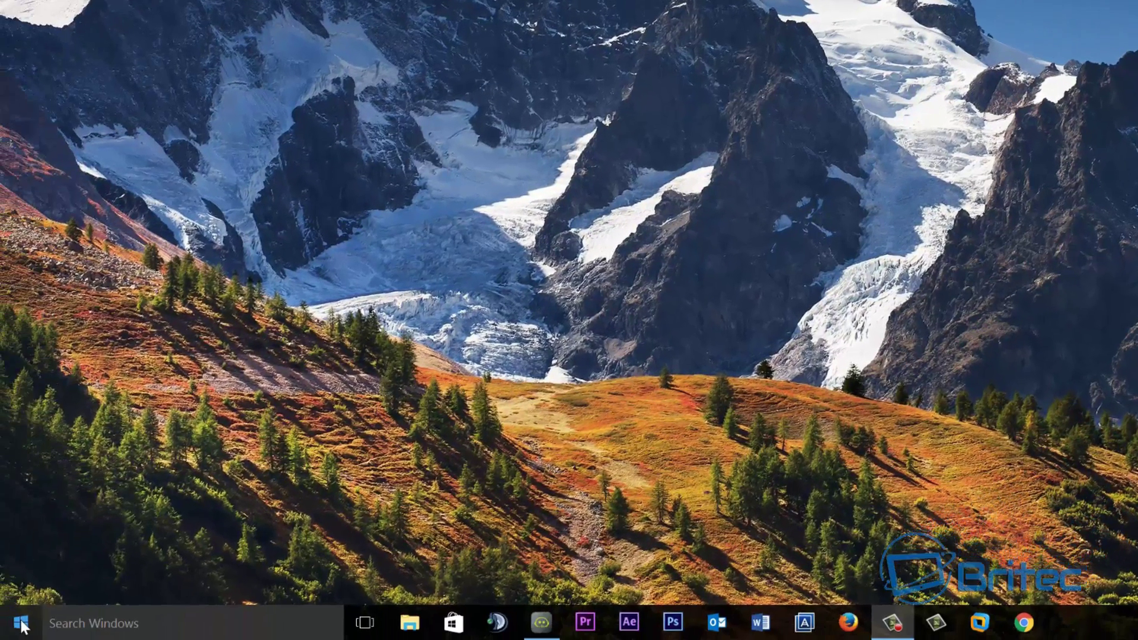
{"action": "right_click", "coordinate": [22, 620]}
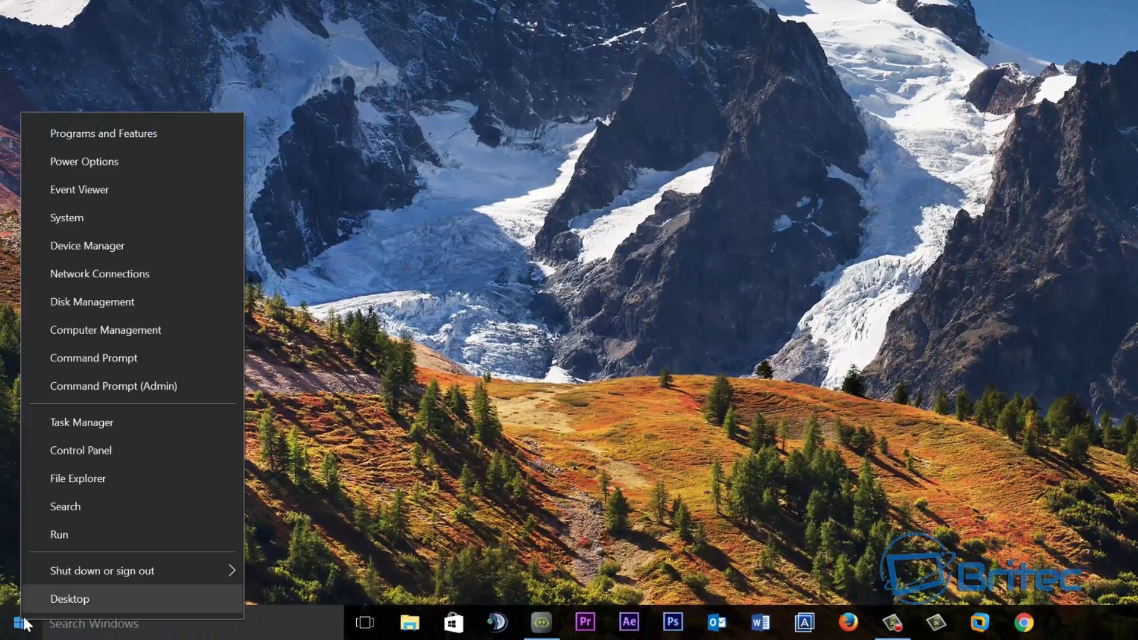
{"action": "left_click", "coordinate": [105, 453]}
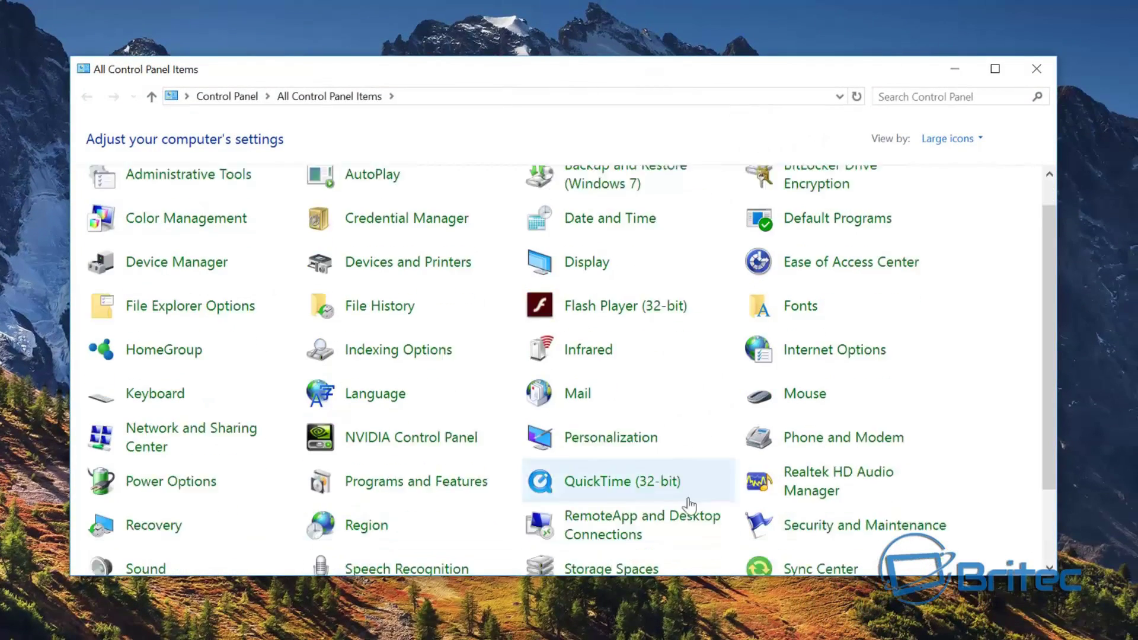
{"action": "scroll", "coordinate": [676, 514], "scroll_direction": "down", "scroll_amount": 2}
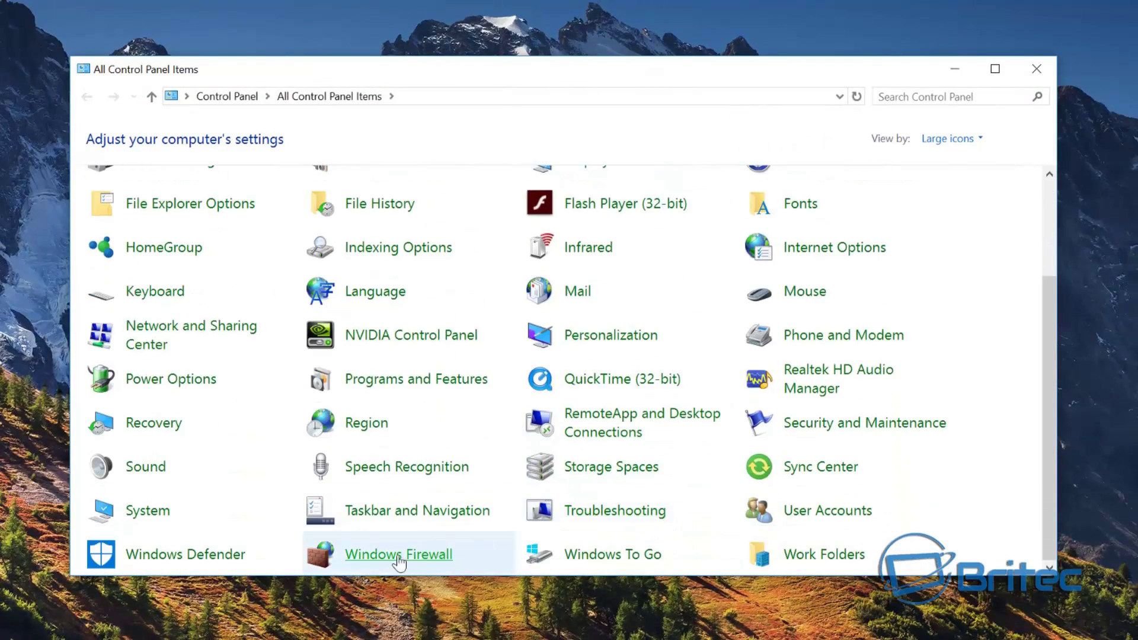
{"action": "left_click", "coordinate": [398, 555]}
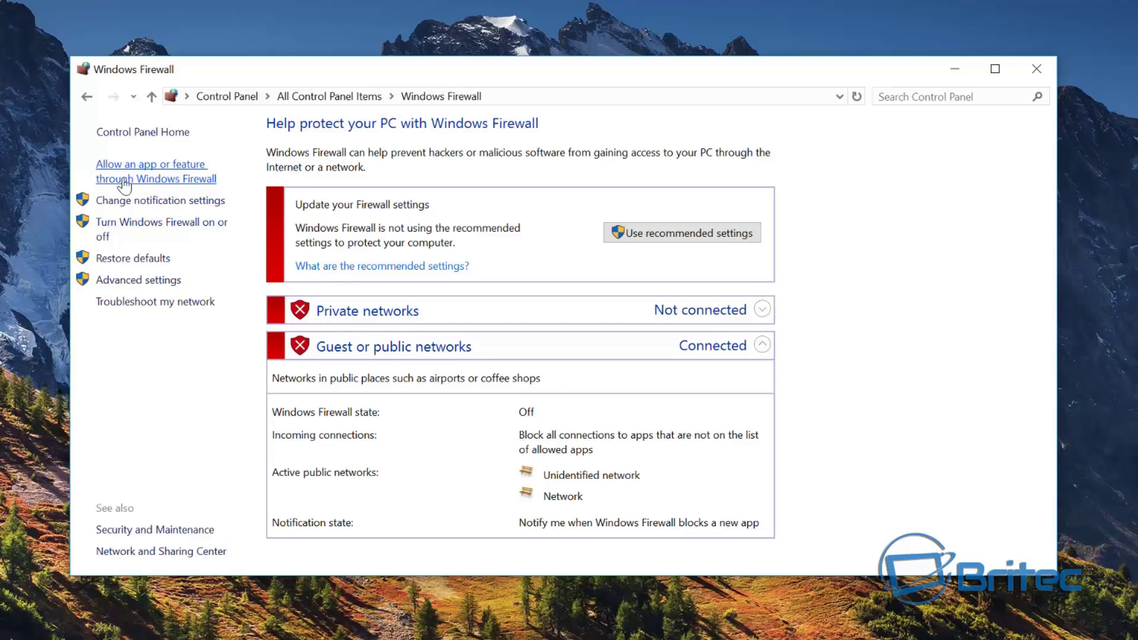
- Tick FTP Server in the firewall's allowed apps, then cancel and close Windows Firewall
{"action": "left_click", "coordinate": [150, 181]}
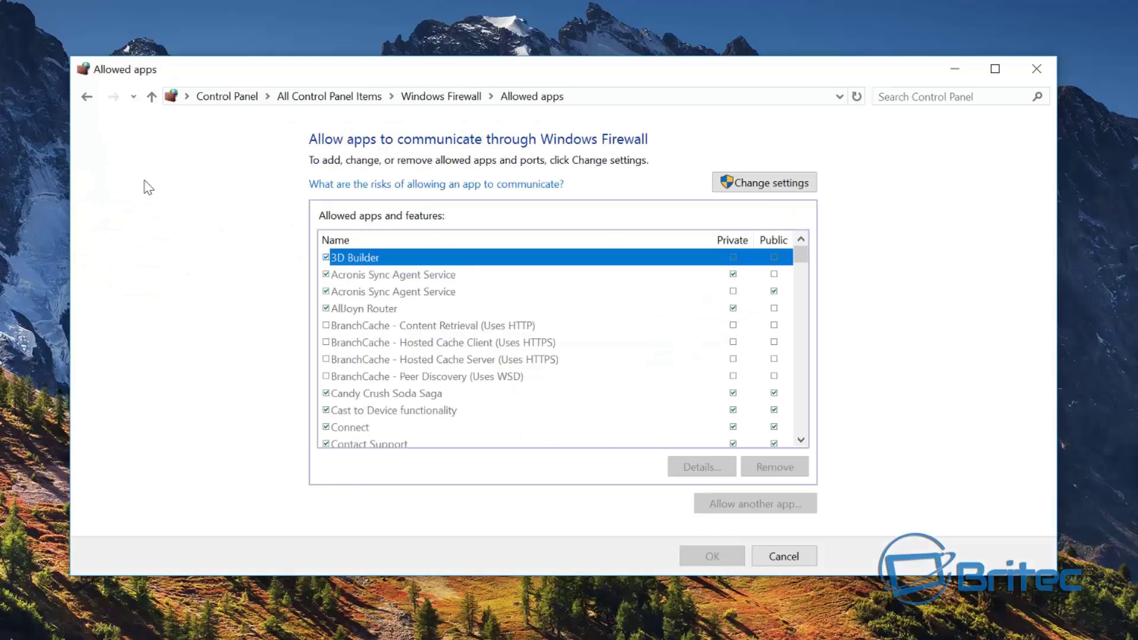
{"action": "left_click", "coordinate": [782, 183]}
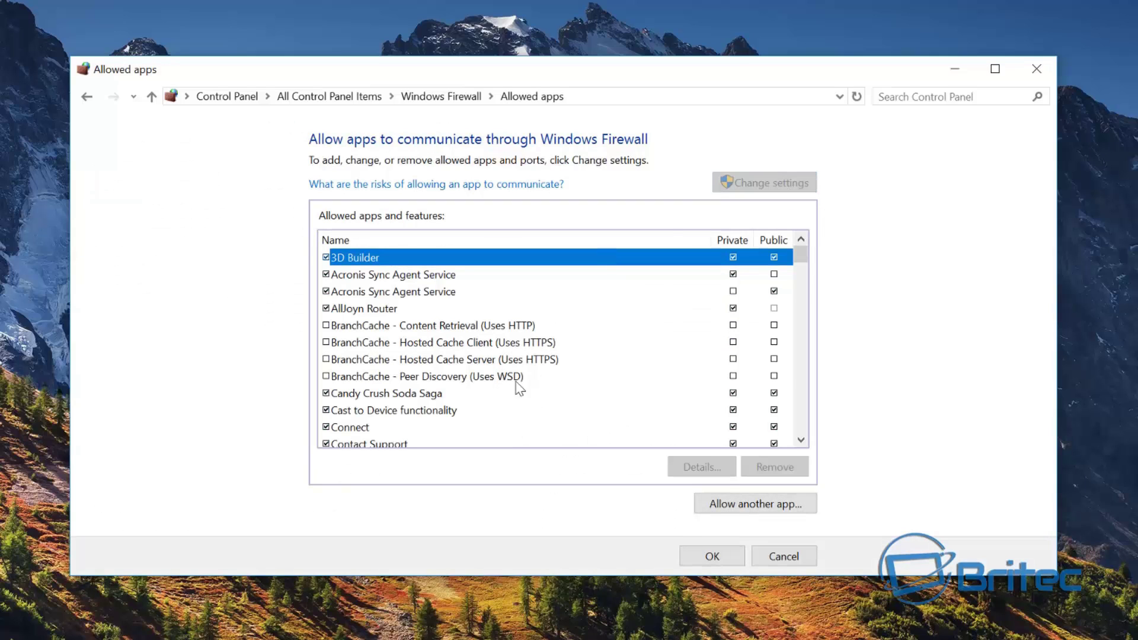
{"action": "scroll", "coordinate": [719, 391], "scroll_direction": "down", "scroll_amount": 5}
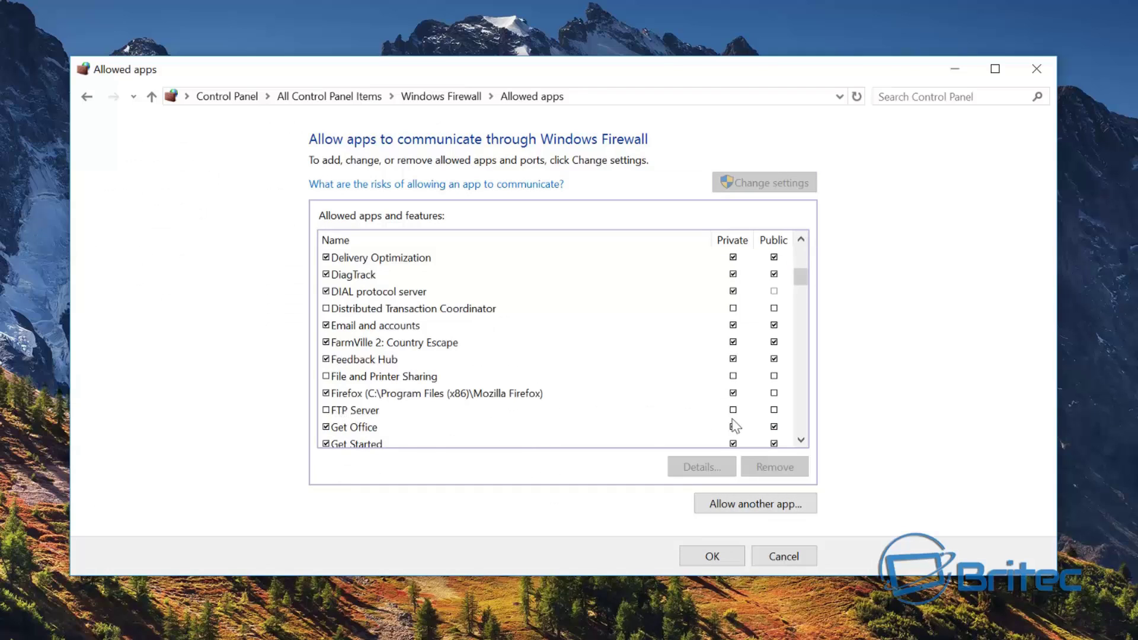
{"action": "left_click", "coordinate": [326, 412]}
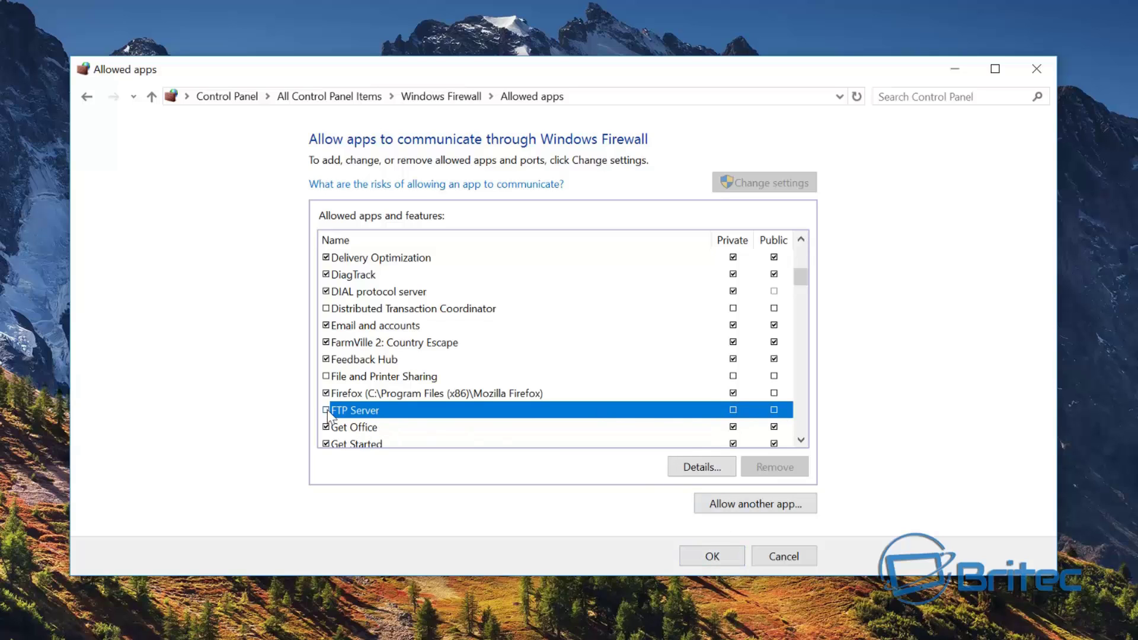
{"action": "left_click", "coordinate": [790, 557]}
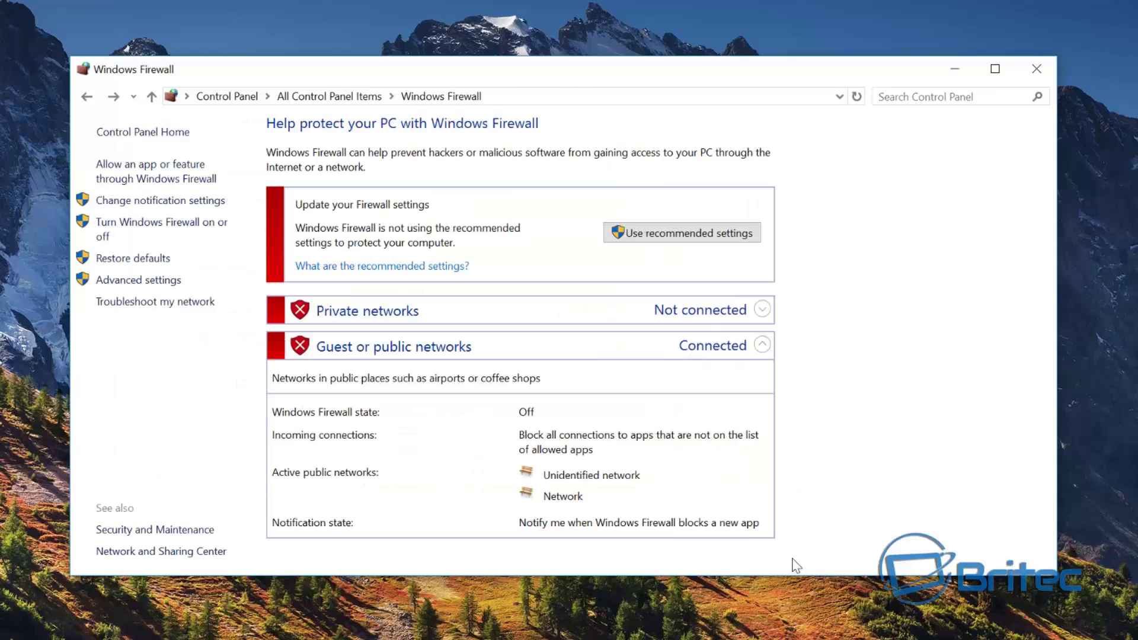
{"action": "left_click", "coordinate": [1037, 68]}
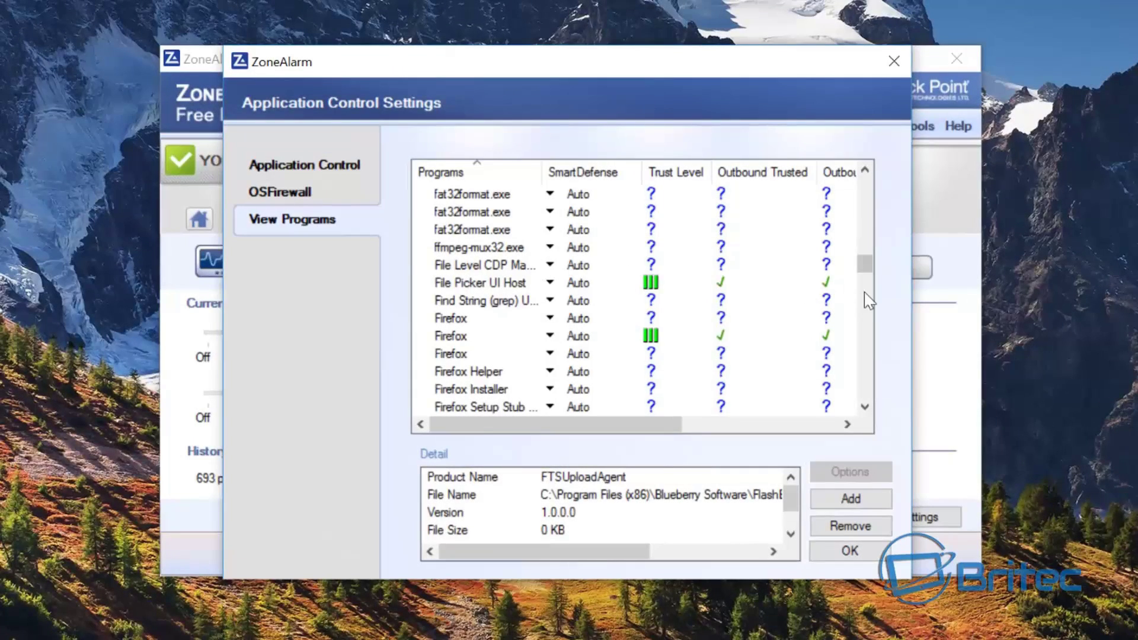
- Scroll ZoneAlarm's program list to IIS Manager and show its details (inetMgr.exe, trust Ask)
{"action": "scroll", "coordinate": [839, 310], "scroll_direction": "down", "scroll_amount": 4}
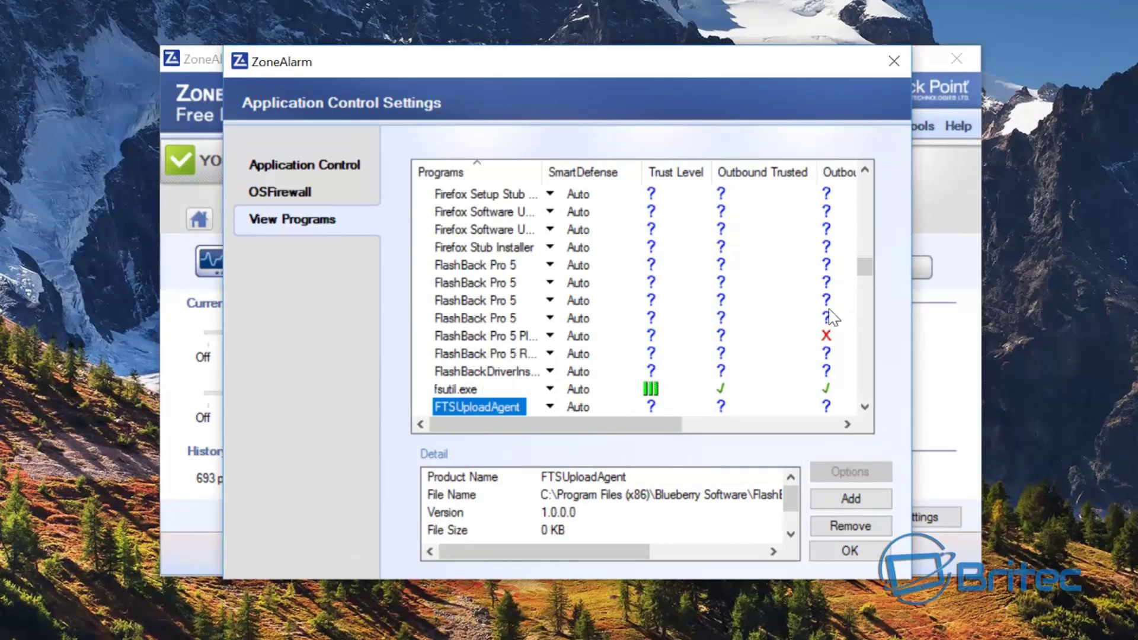
{"action": "scroll", "coordinate": [830, 320], "scroll_direction": "down", "scroll_amount": 15}
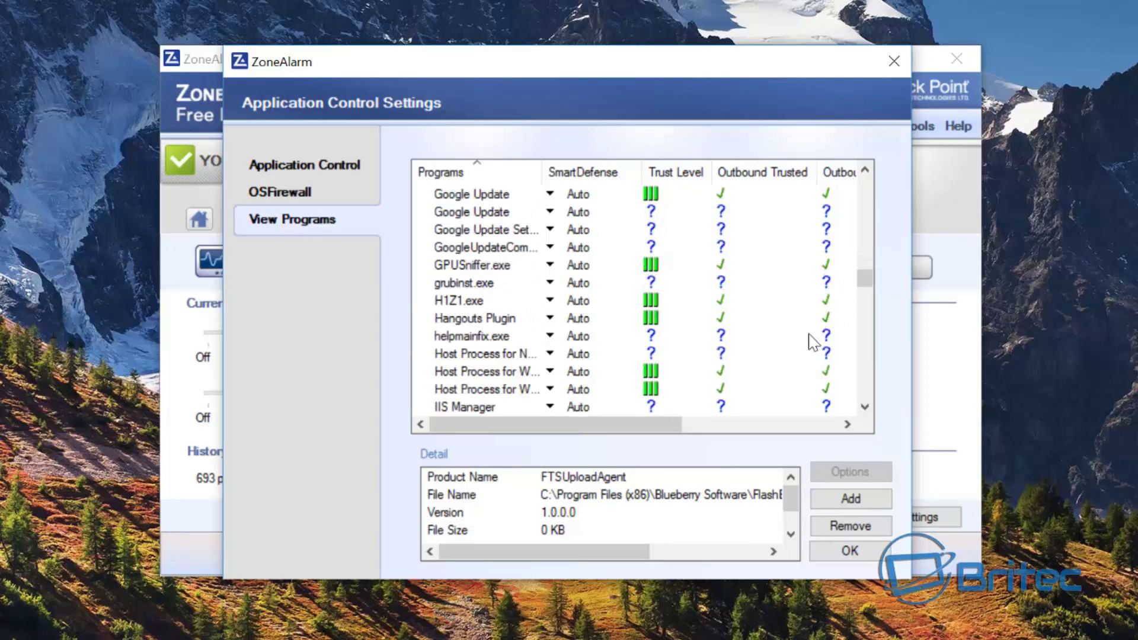
{"action": "scroll", "coordinate": [741, 364], "scroll_direction": "down", "scroll_amount": 1}
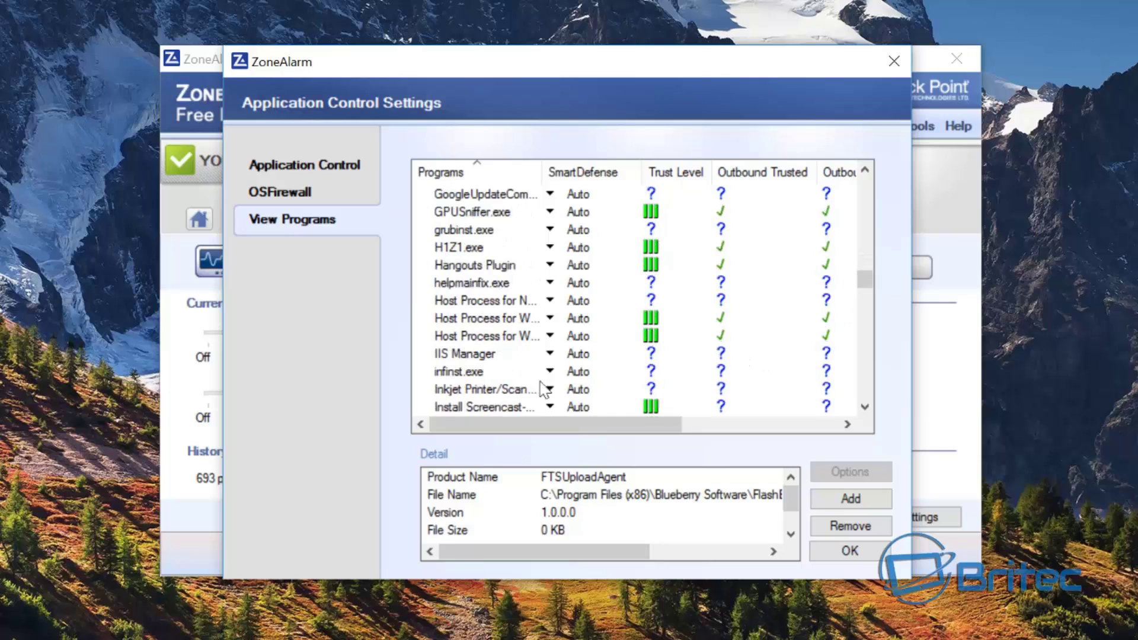
{"action": "left_click", "coordinate": [484, 354]}
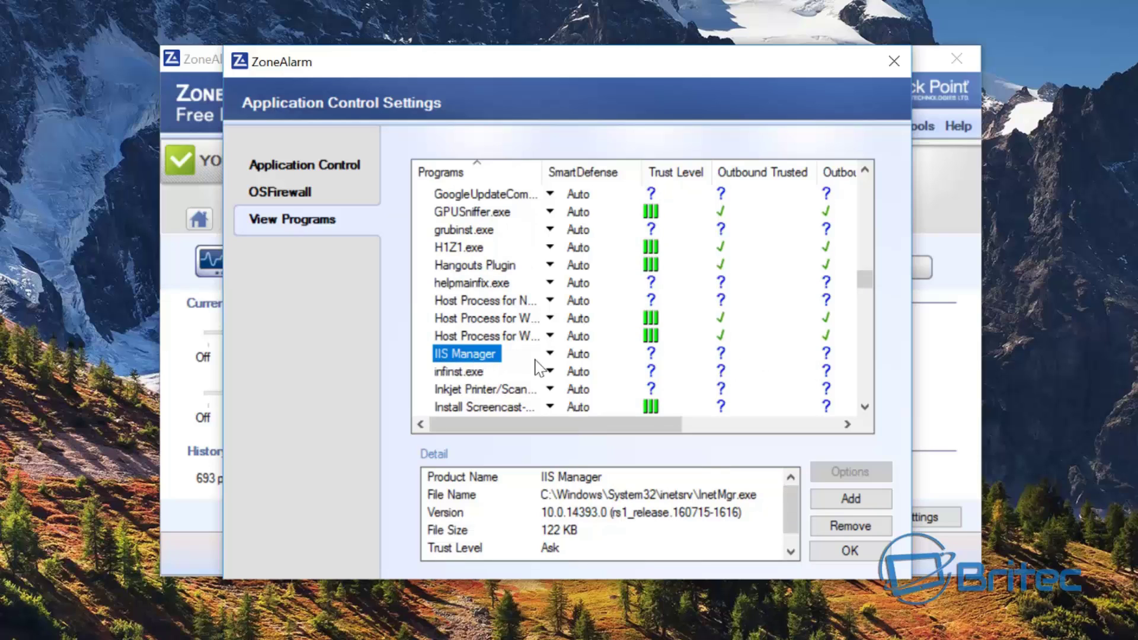
- Allow IIS Manager outbound internet access in ZoneAlarm's program list
{"action": "left_click", "coordinate": [652, 355]}
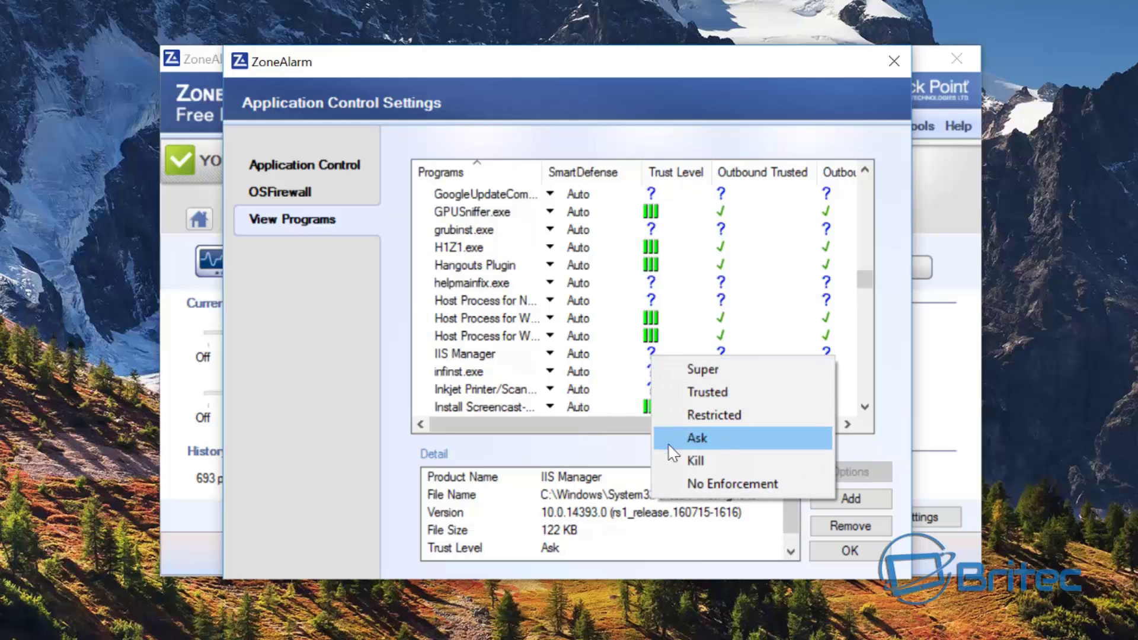
{"action": "left_click", "coordinate": [465, 359]}
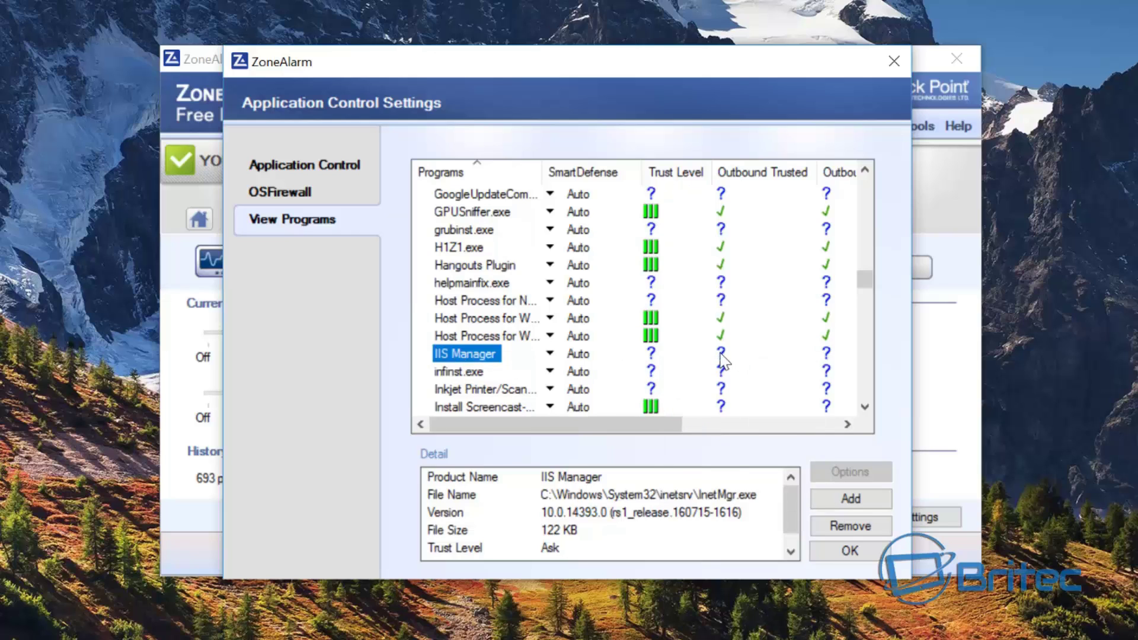
{"action": "left_click_drag", "start_coordinate": [649, 425], "coordinate": [745, 430]}
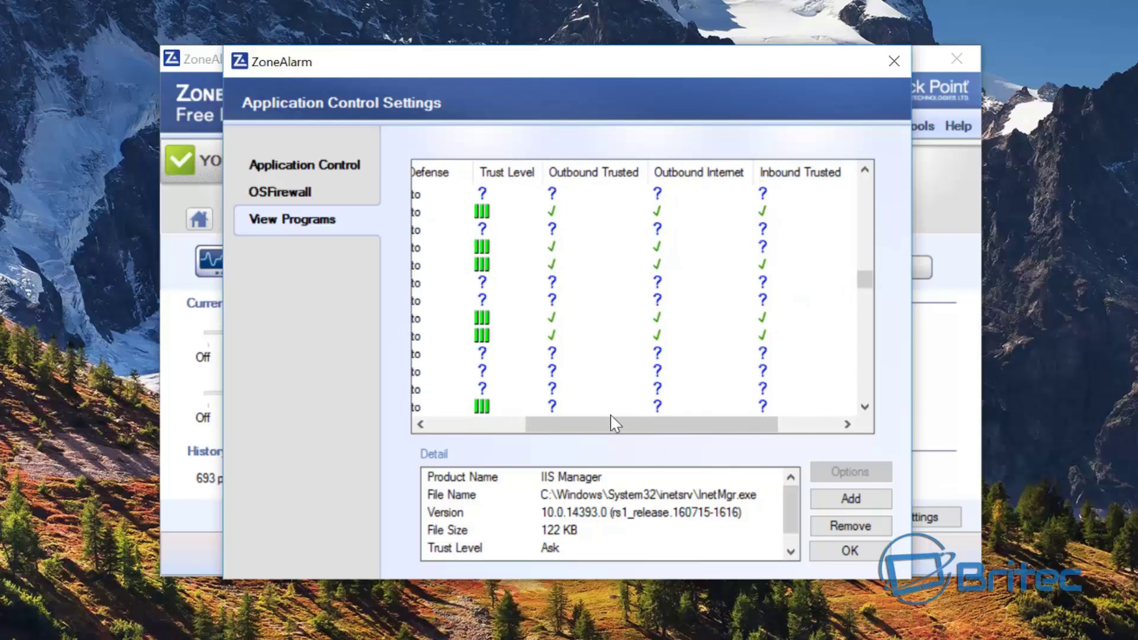
{"action": "left_click_drag", "start_coordinate": [611, 422], "coordinate": [503, 431]}
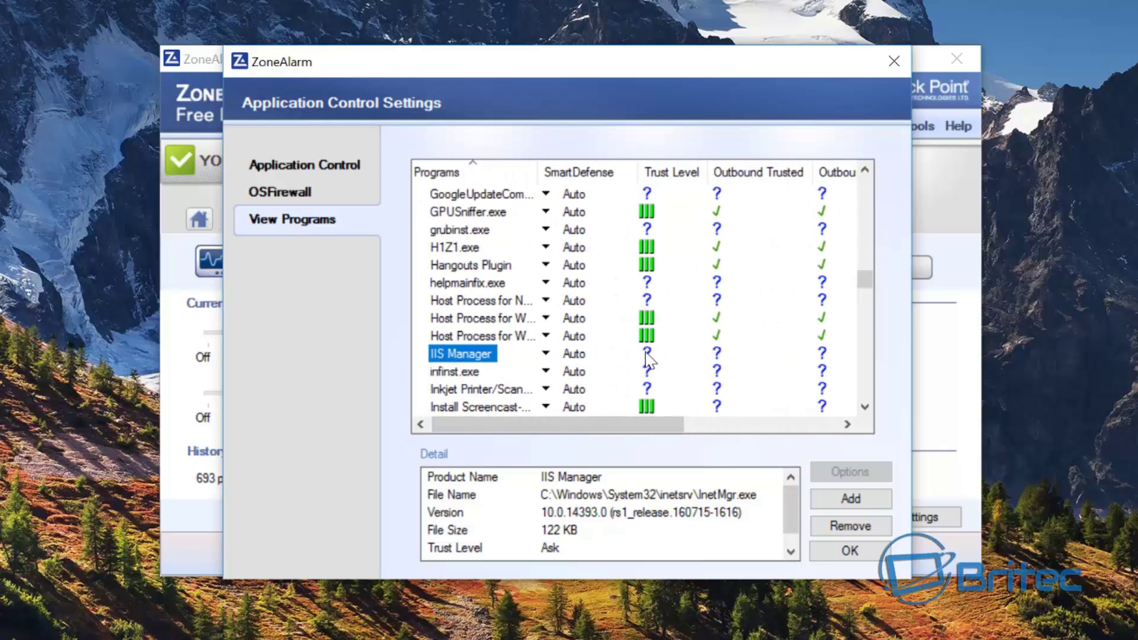
{"action": "left_click_drag", "start_coordinate": [615, 429], "coordinate": [721, 433]}
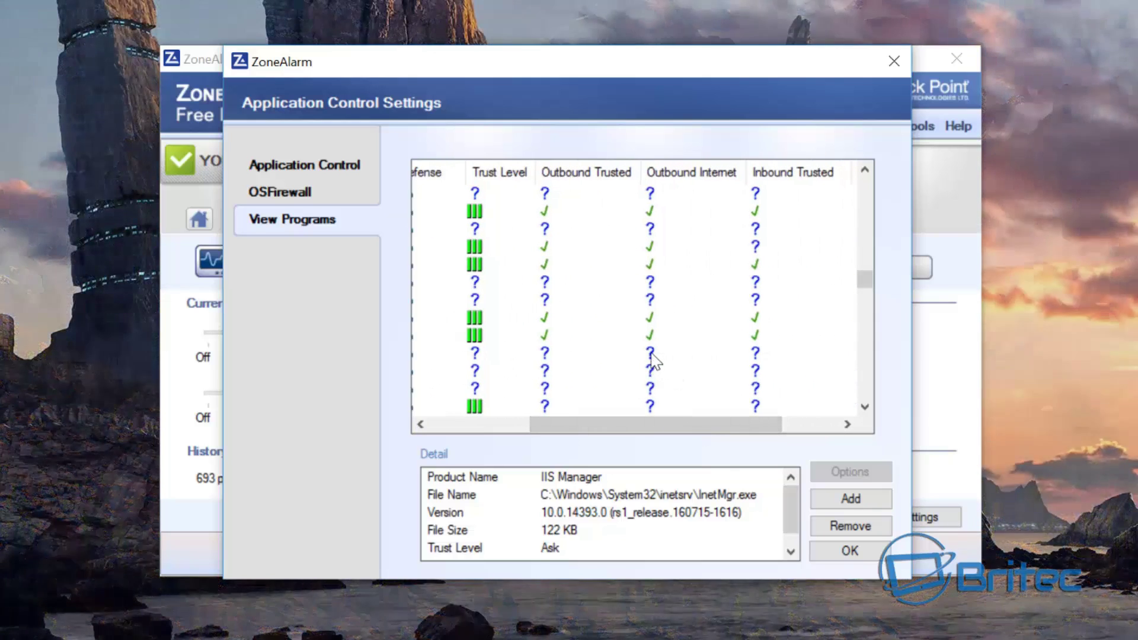
{"action": "left_click", "coordinate": [652, 359]}
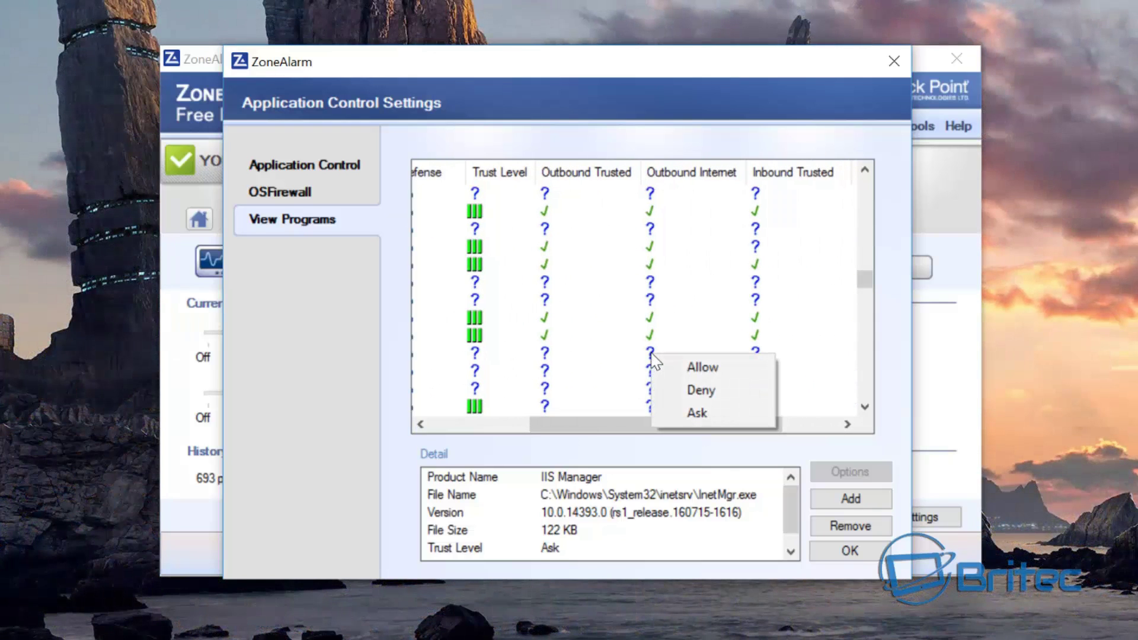
{"action": "left_click", "coordinate": [670, 368]}
{"action": "left_click_drag", "start_coordinate": [644, 418], "coordinate": [734, 422]}
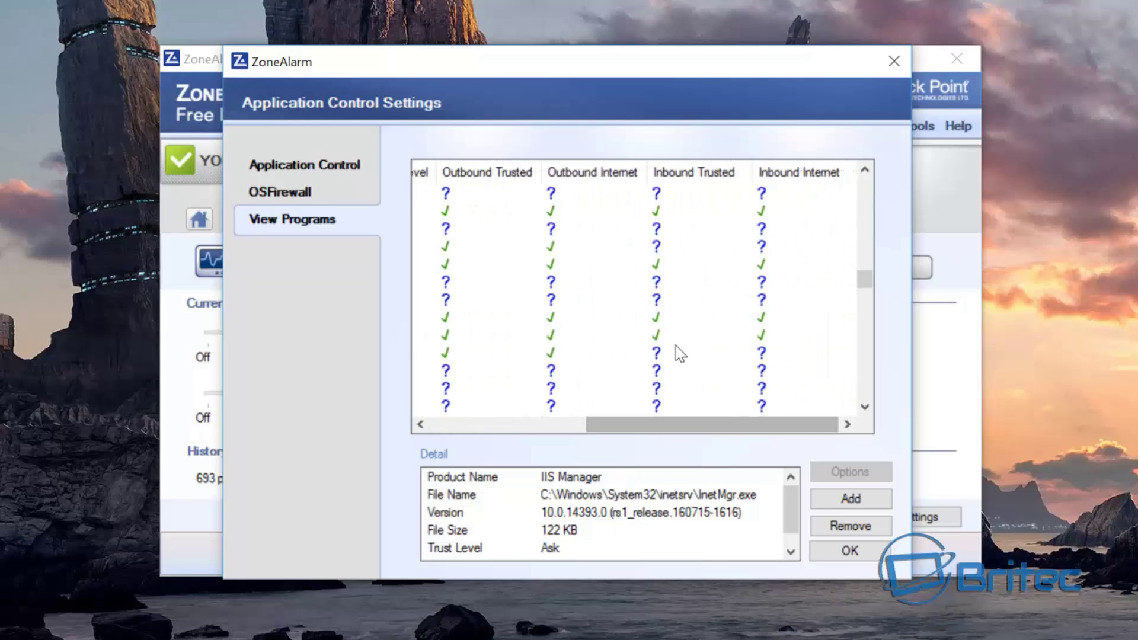
- Allow IIS Manager inbound trusted and inbound internet access
{"action": "right_click", "coordinate": [659, 354]}
{"action": "left_click", "coordinate": [697, 368]}
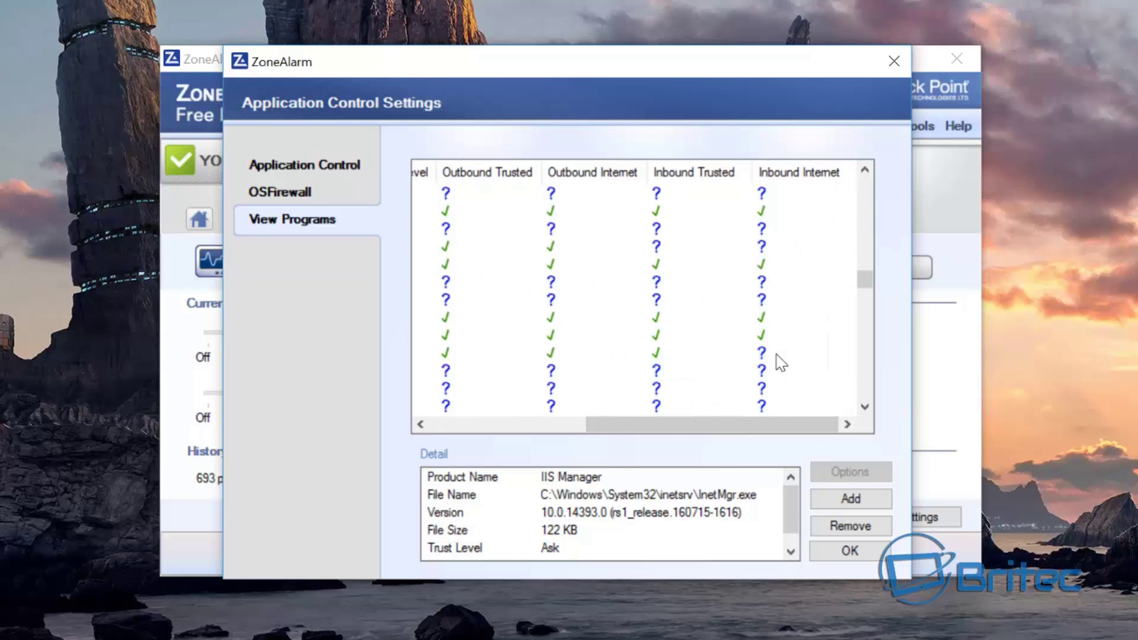
{"action": "right_click", "coordinate": [765, 351]}
{"action": "left_click", "coordinate": [784, 361]}
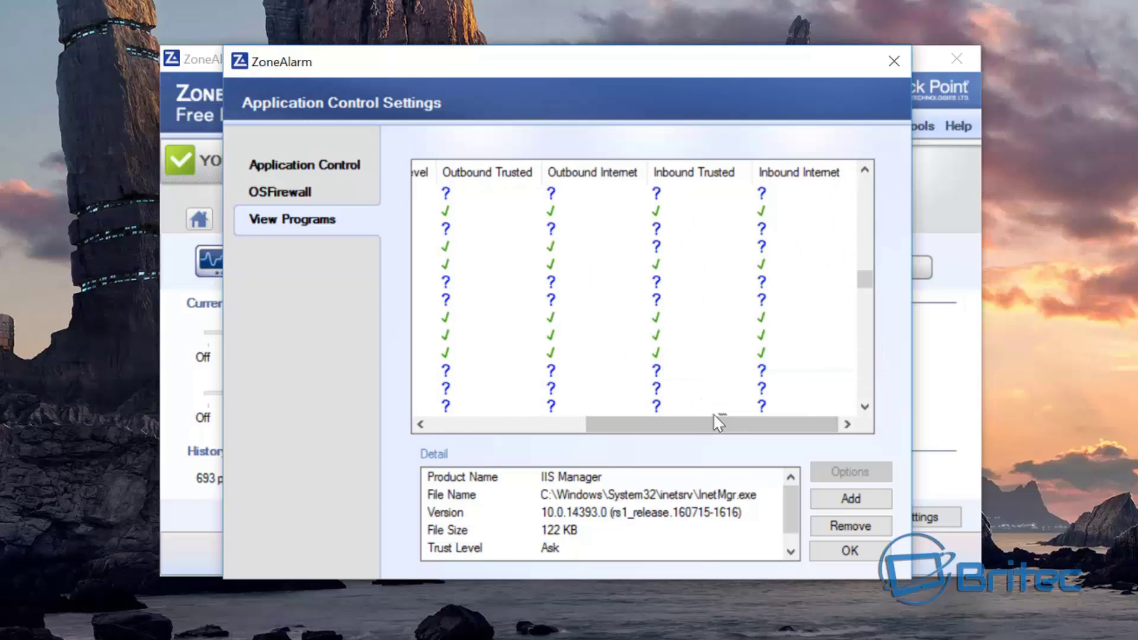
{"action": "right_click", "coordinate": [621, 413]}
{"action": "left_click_drag", "start_coordinate": [602, 424], "coordinate": [446, 418]}
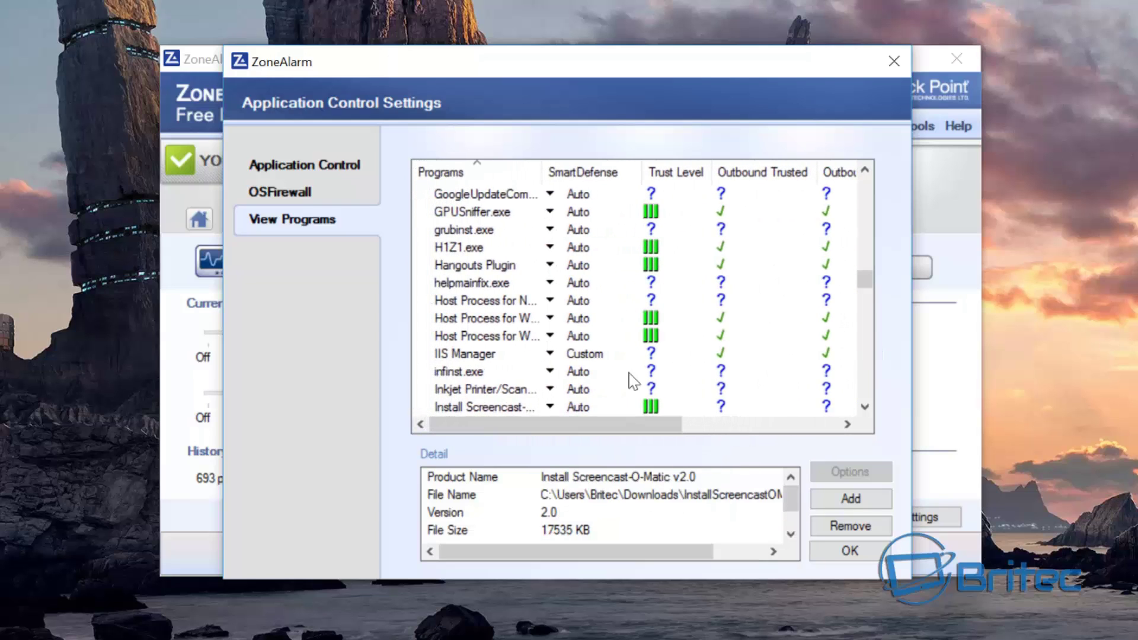
- Raise IIS Manager to Super trust, apply, close ZoneAlarm and open This PC
{"action": "right_click", "coordinate": [652, 354]}
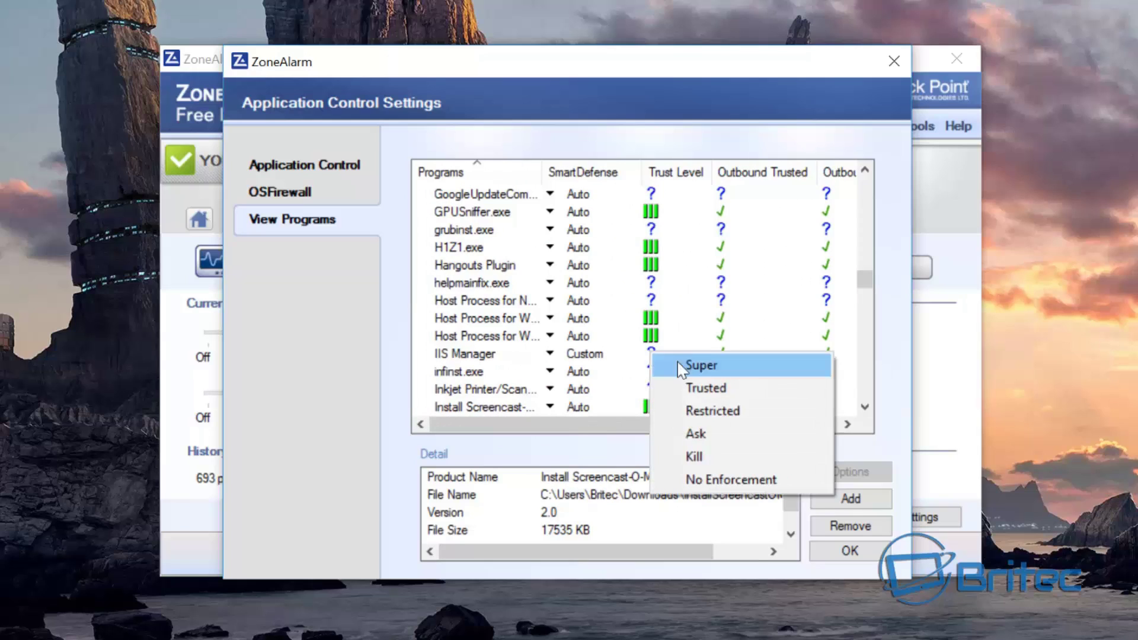
{"action": "left_click", "coordinate": [687, 388]}
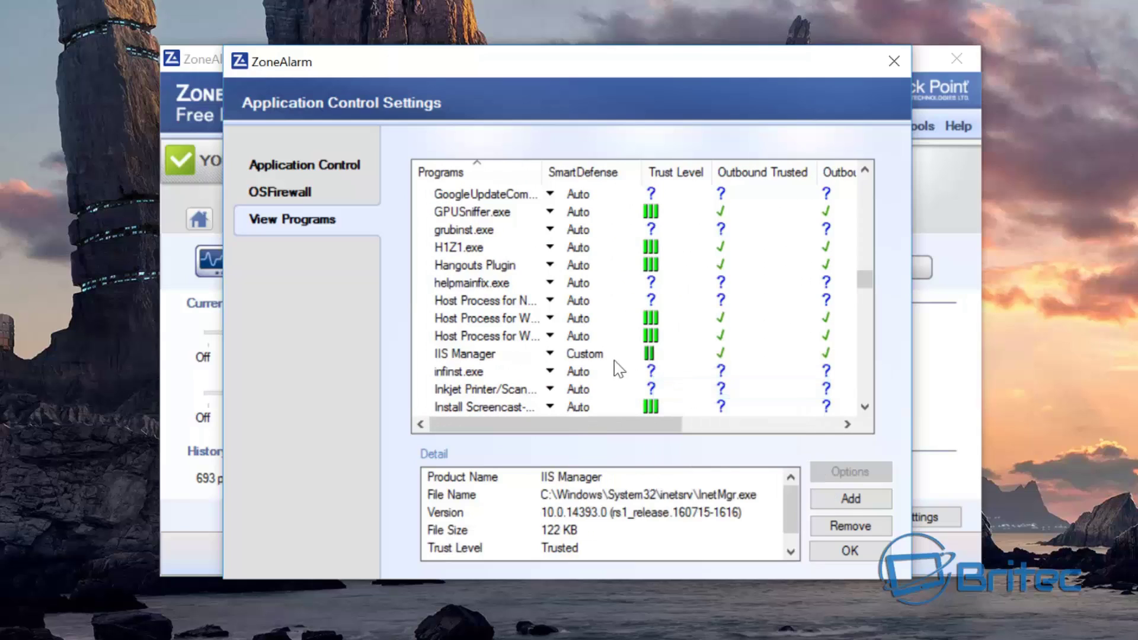
{"action": "right_click", "coordinate": [651, 358]}
{"action": "left_click", "coordinate": [679, 372]}
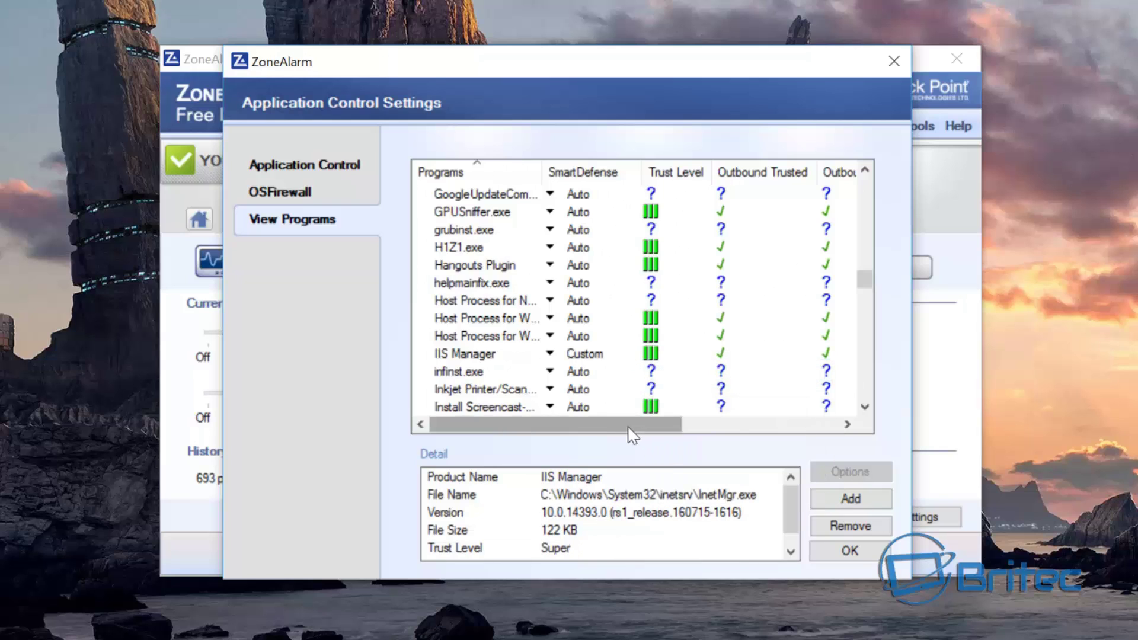
{"action": "left_click_drag", "start_coordinate": [629, 425], "coordinate": [787, 433]}
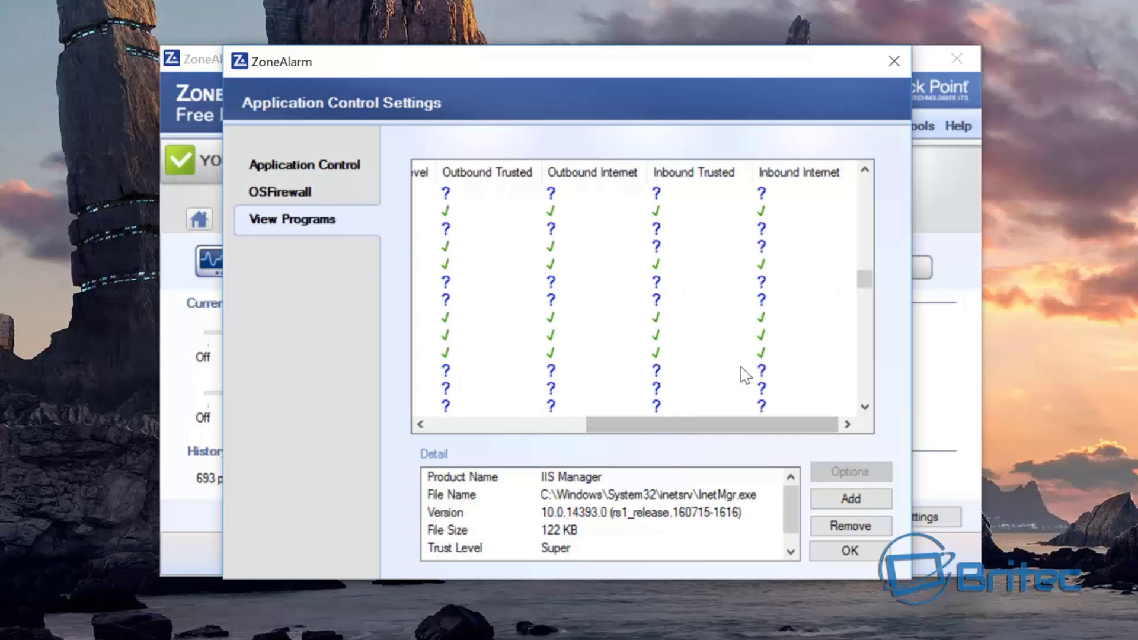
{"action": "left_click_drag", "start_coordinate": [666, 427], "coordinate": [497, 425]}
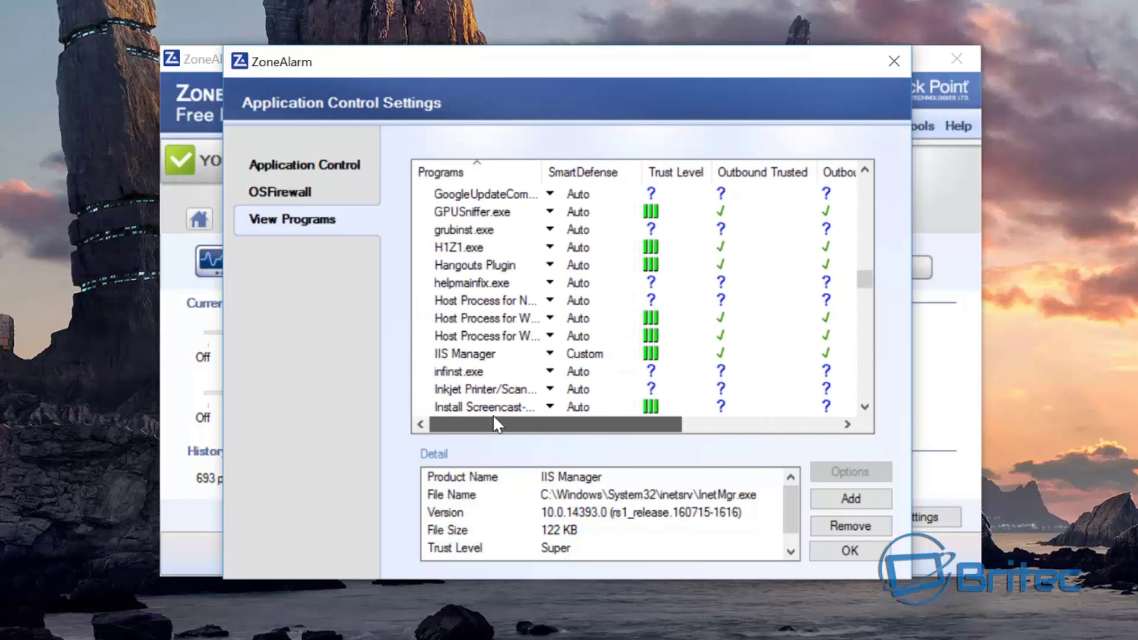
{"action": "left_click", "coordinate": [850, 549]}
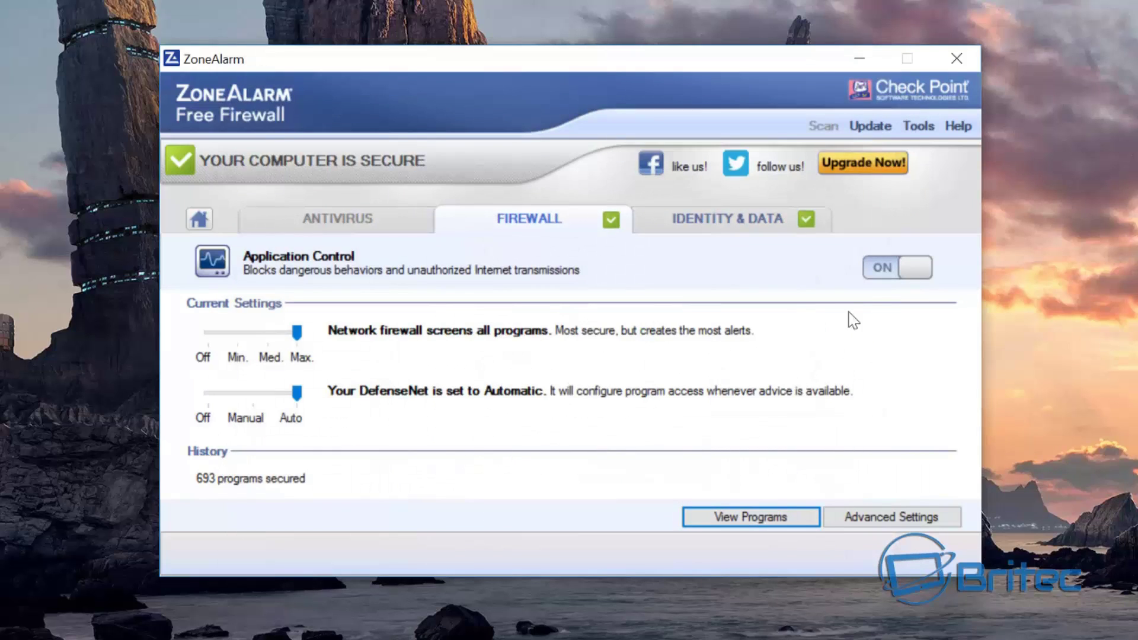
{"action": "left_click", "coordinate": [955, 55]}
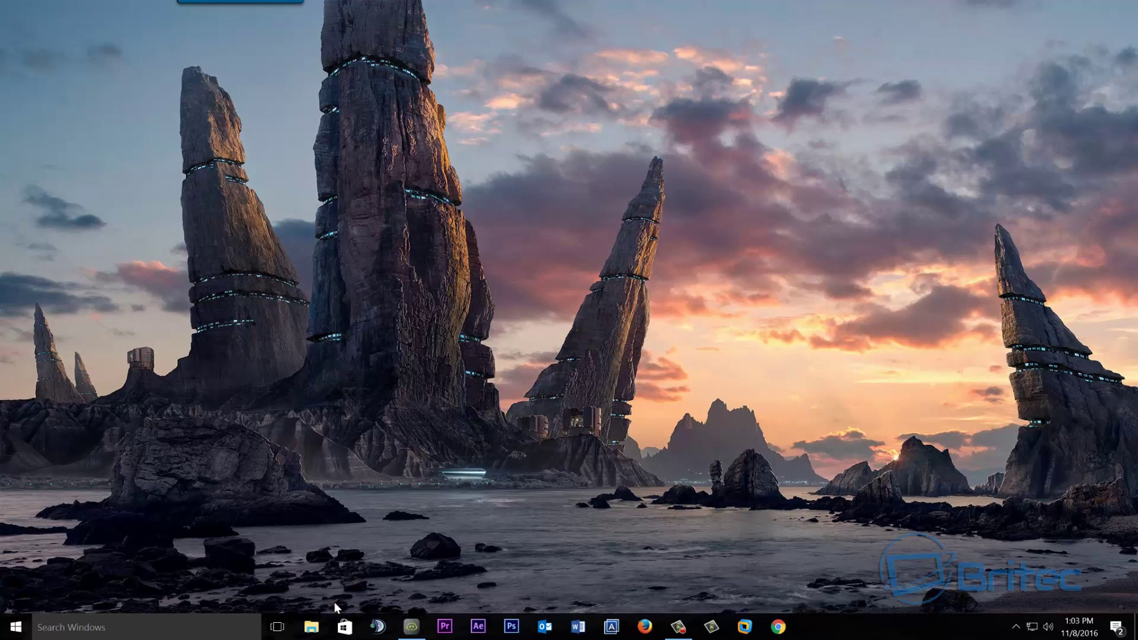
{"action": "left_click", "coordinate": [311, 627]}
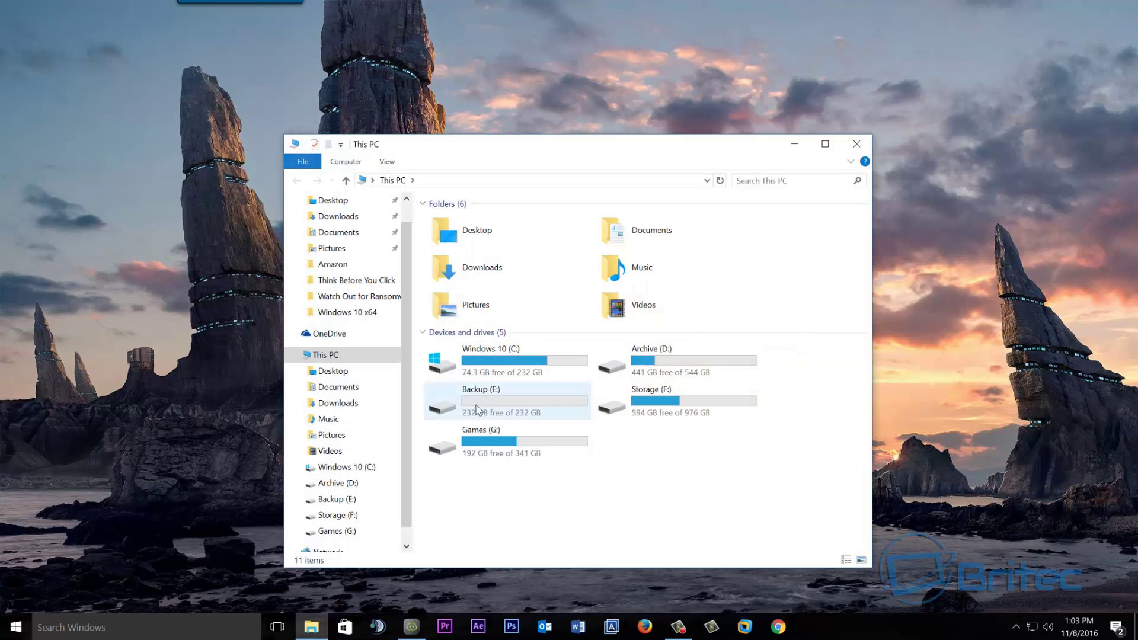
- Open the Security tab of the FTP-Share folder's properties on Backup (E:)
{"action": "double_click", "coordinate": [478, 409]}
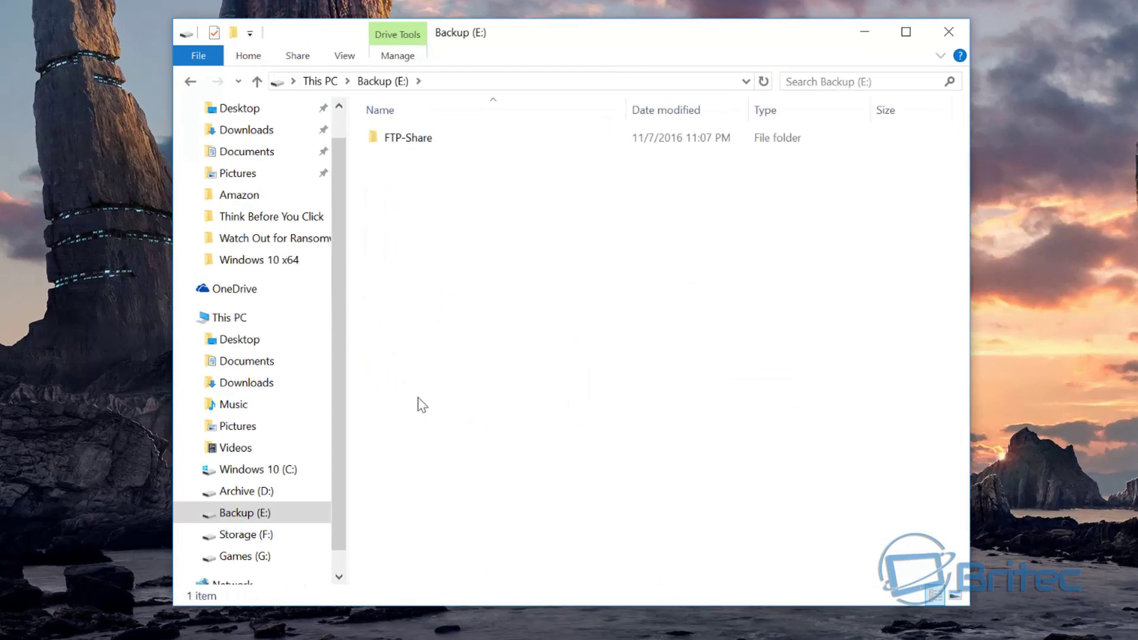
{"action": "right_click", "coordinate": [410, 141]}
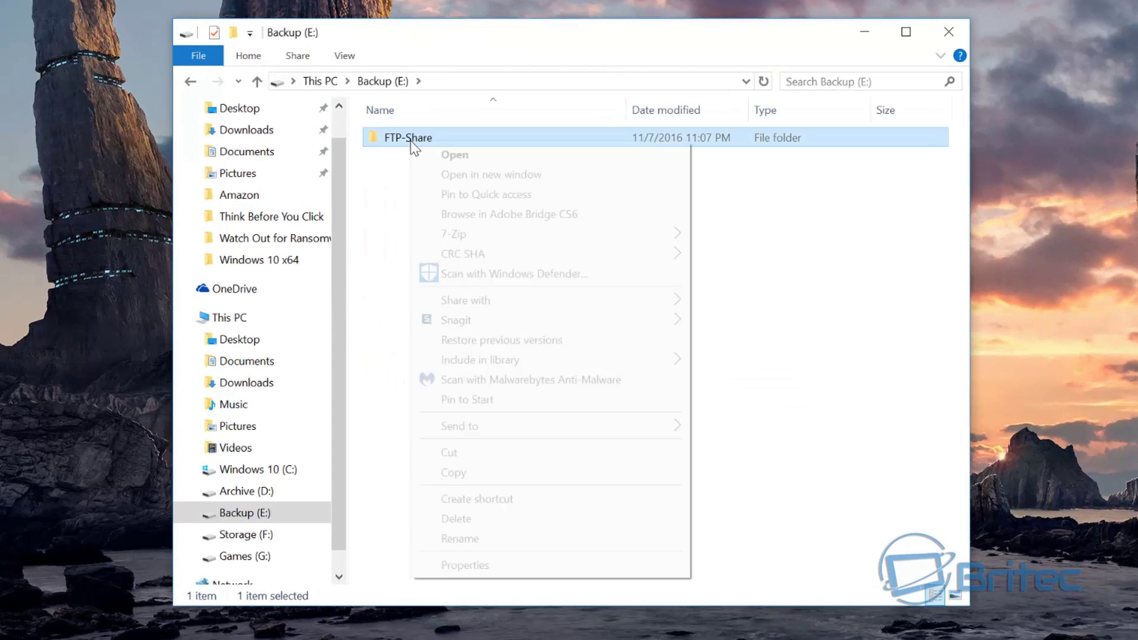
{"action": "left_click", "coordinate": [450, 565]}
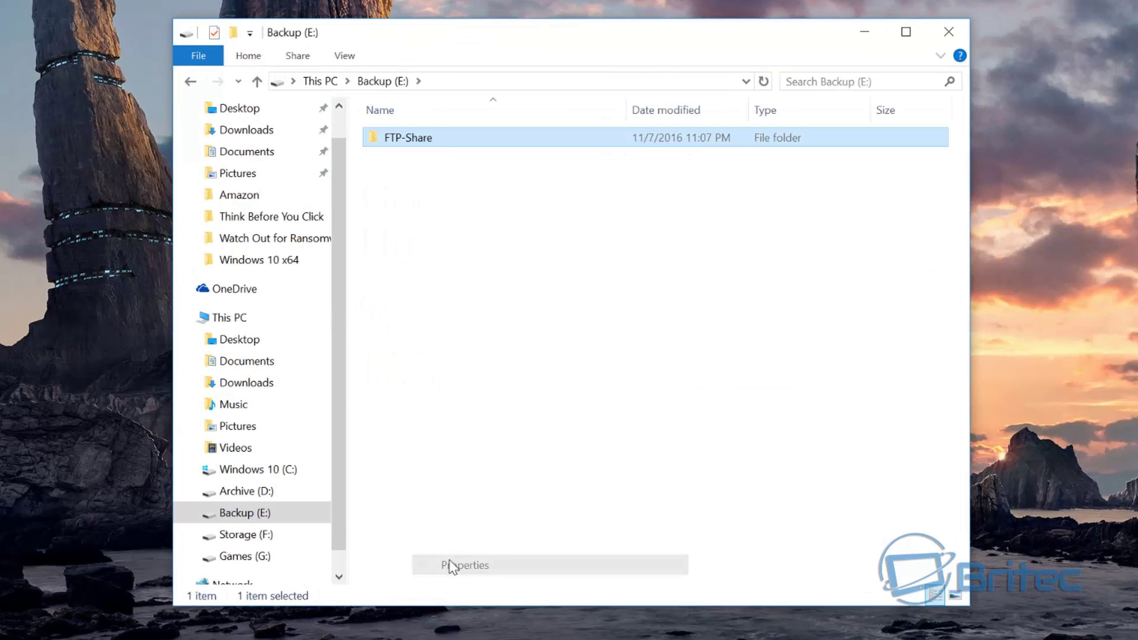
{"action": "left_click_drag", "start_coordinate": [589, 162], "coordinate": [560, 102]}
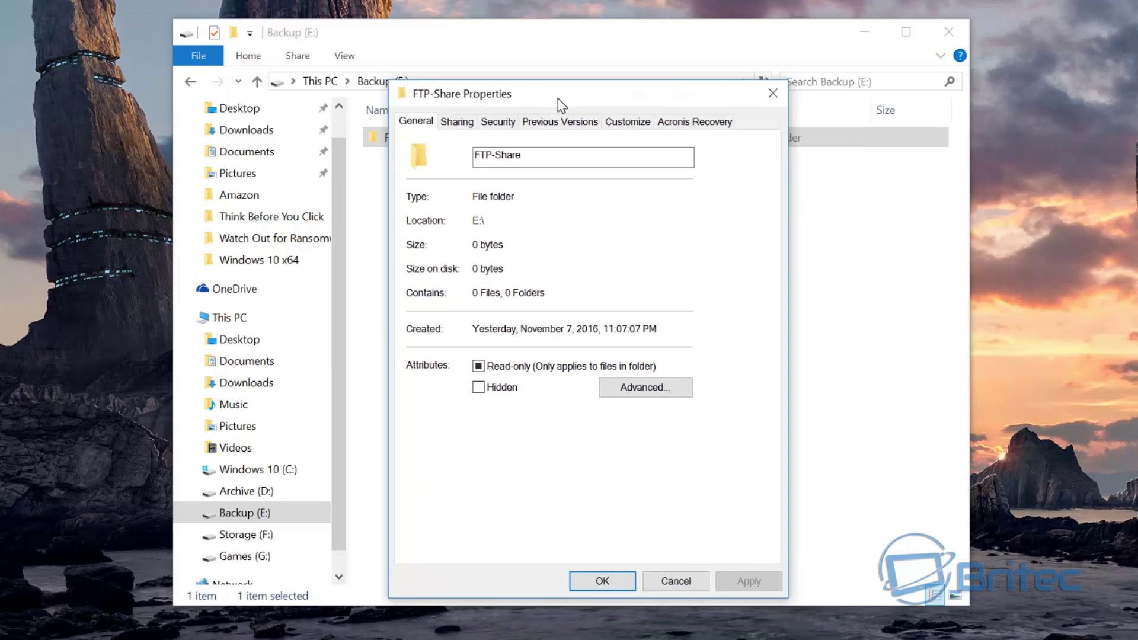
{"action": "left_click", "coordinate": [499, 125]}
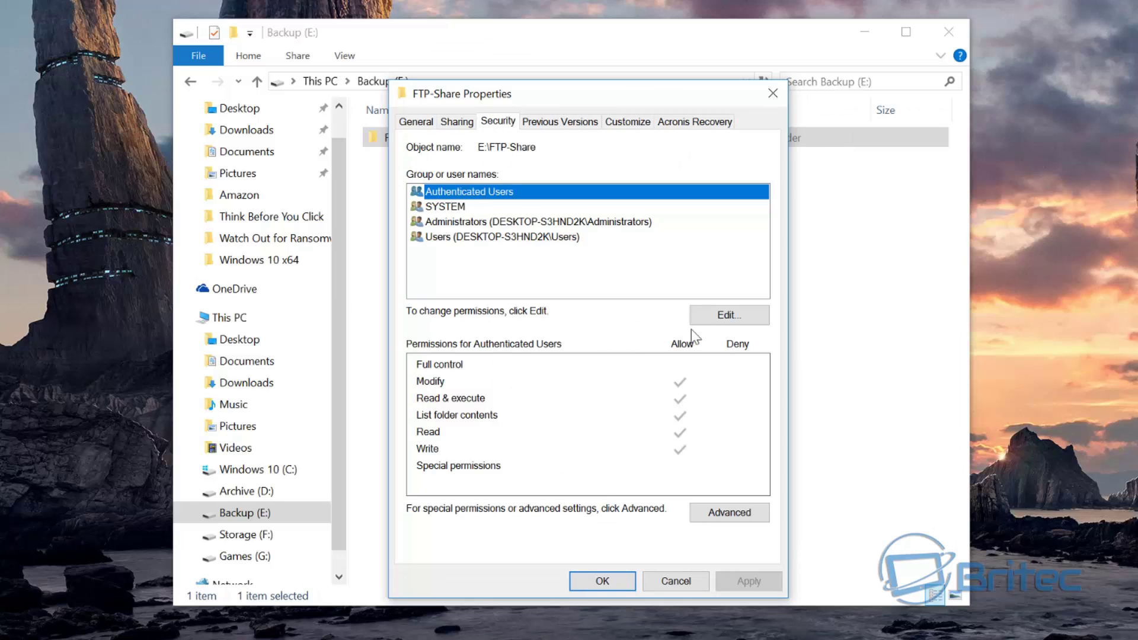
- Add the local user account to FTP-Share's permissions list using Check Names
{"action": "left_click", "coordinate": [730, 318]}
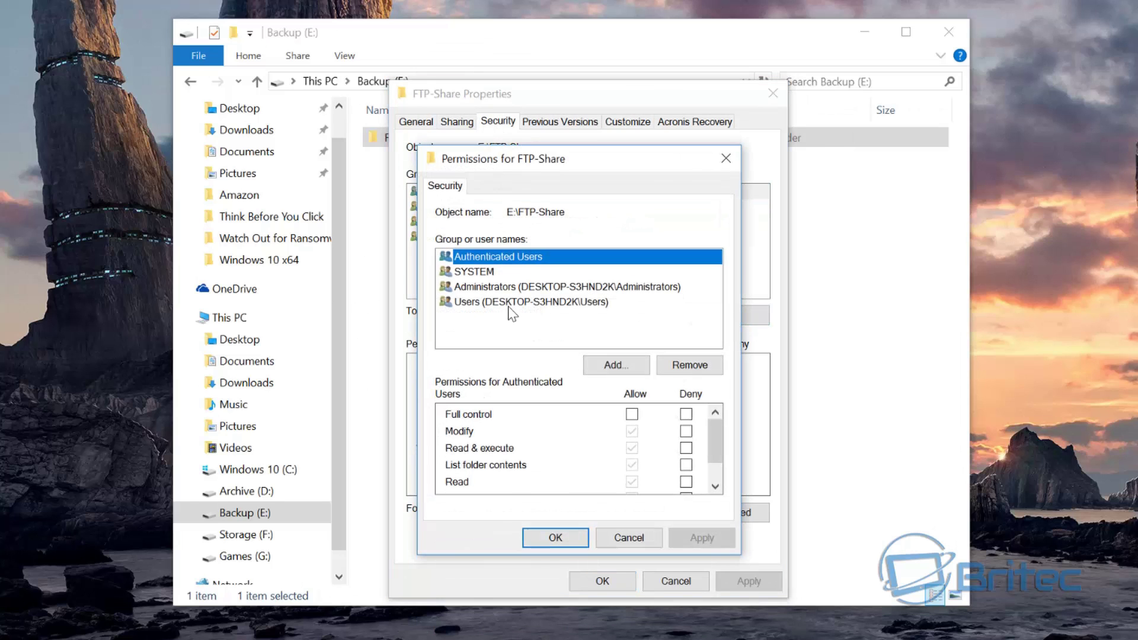
{"action": "left_click", "coordinate": [609, 366]}
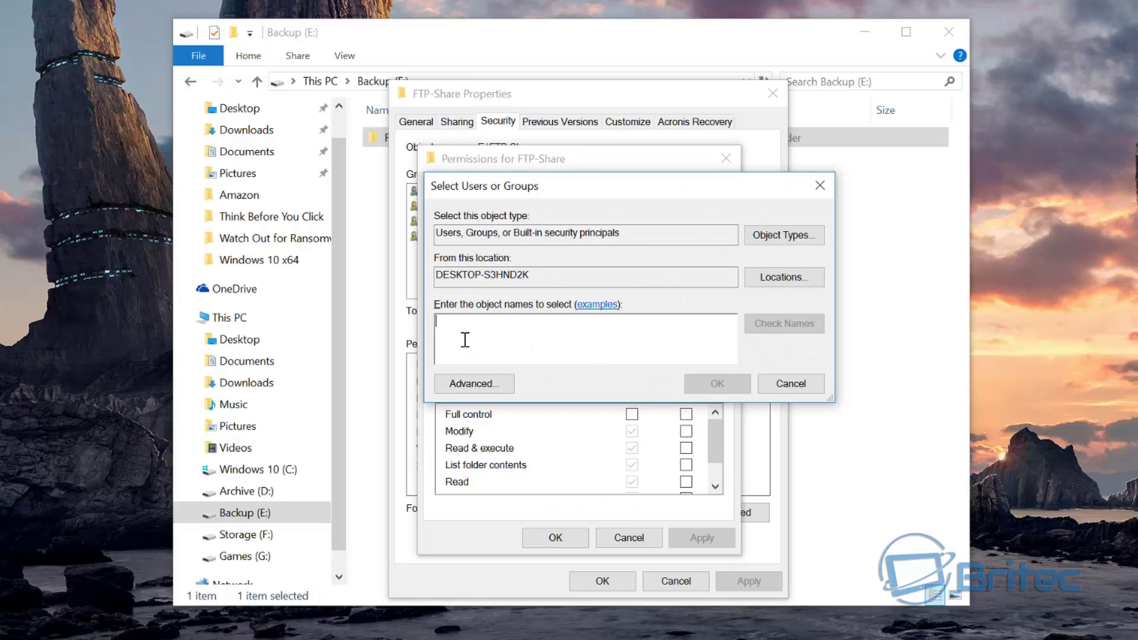
{"action": "type", "text": "Britec"}
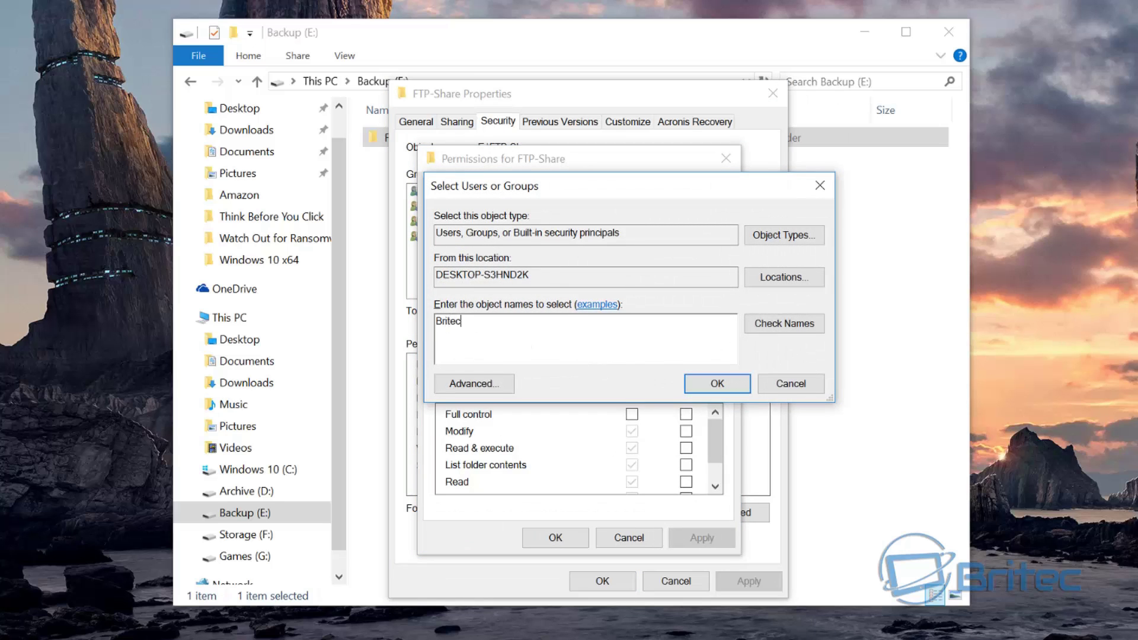
{"action": "left_click", "coordinate": [812, 328]}
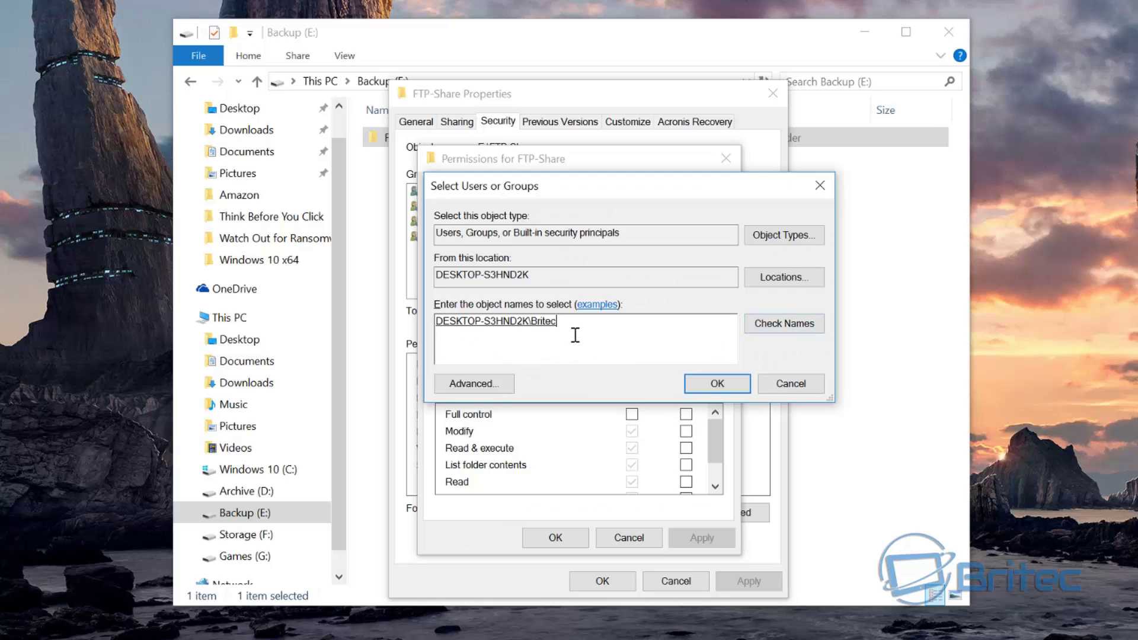
{"action": "left_click", "coordinate": [716, 384]}
- Allow the user account Full control and apply the new folder permissions
{"action": "left_click", "coordinate": [631, 414]}
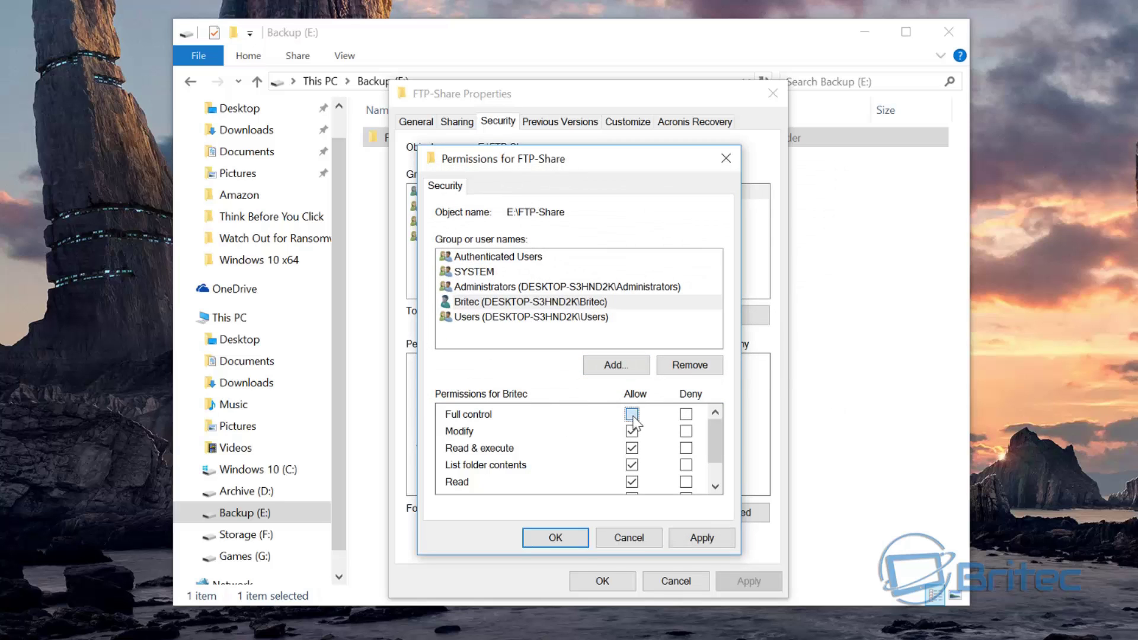
{"action": "scroll", "coordinate": [716, 451], "scroll_direction": "down", "scroll_amount": 2}
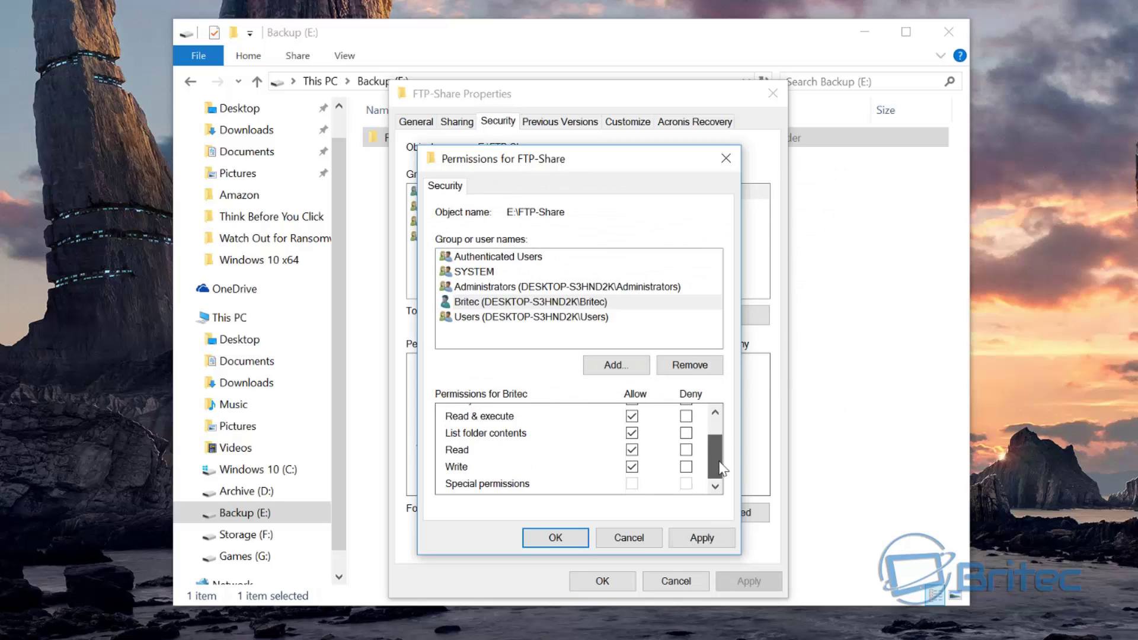
{"action": "scroll", "coordinate": [715, 450], "scroll_direction": "up", "scroll_amount": 2}
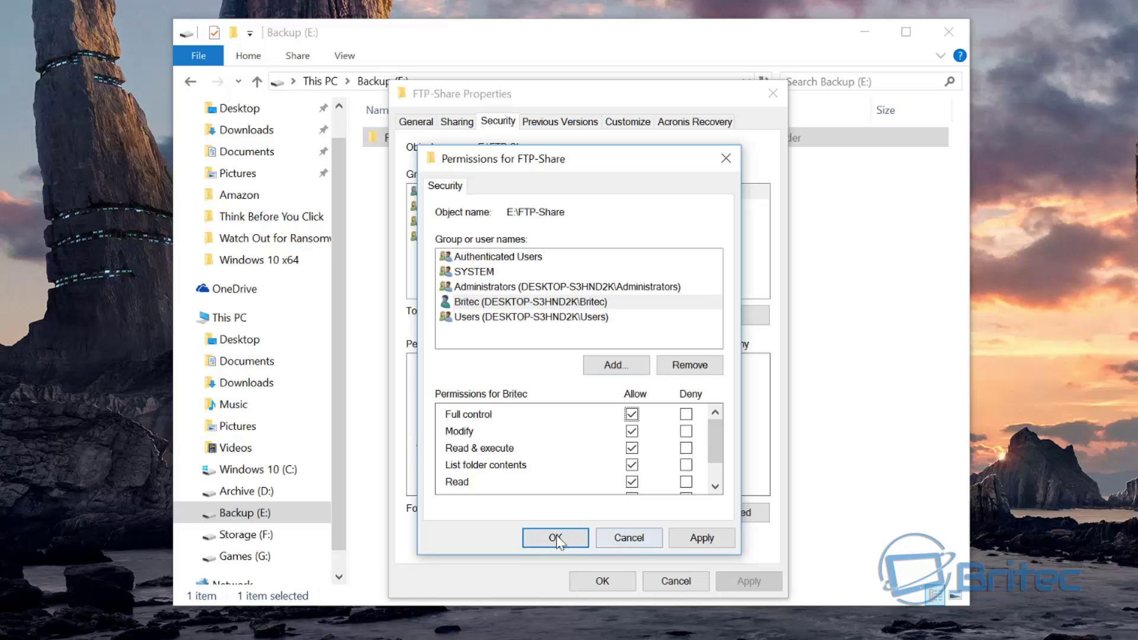
{"action": "left_click", "coordinate": [709, 538]}
{"action": "left_click", "coordinate": [566, 538]}
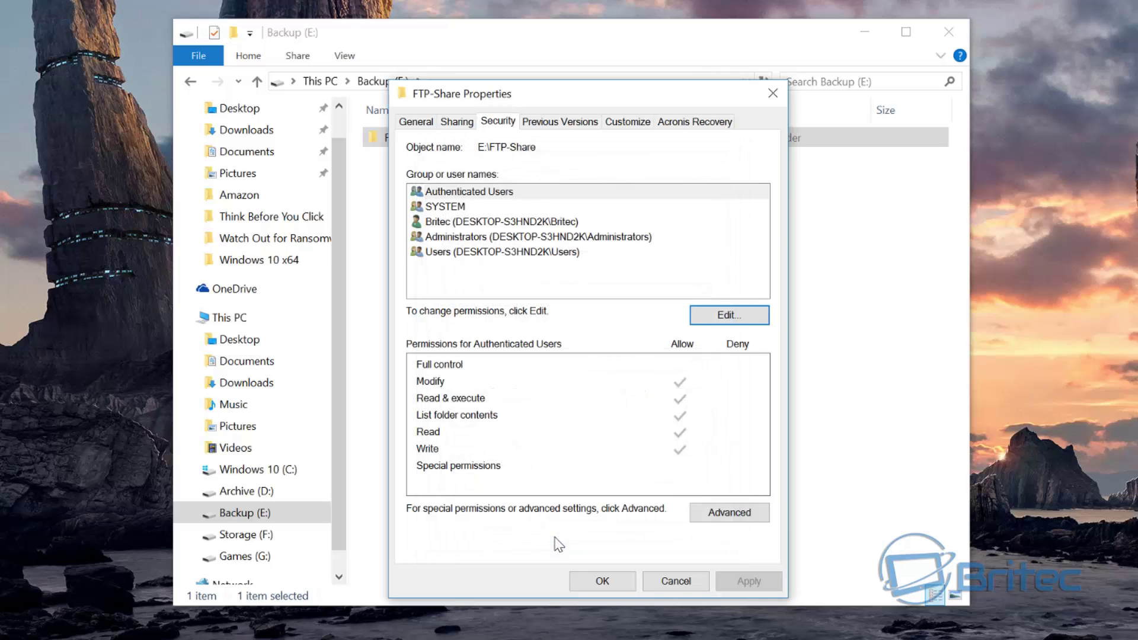
{"action": "left_click", "coordinate": [593, 582]}
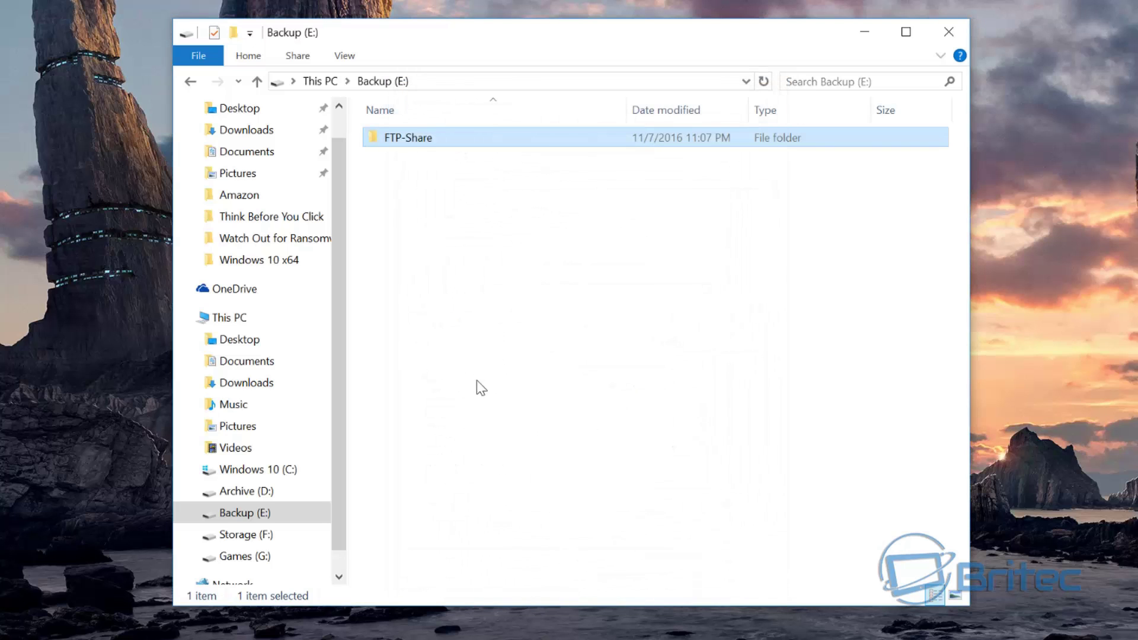
- Leave the folder named FTP-Share and close File Explorer
{"action": "left_click", "coordinate": [417, 141]}
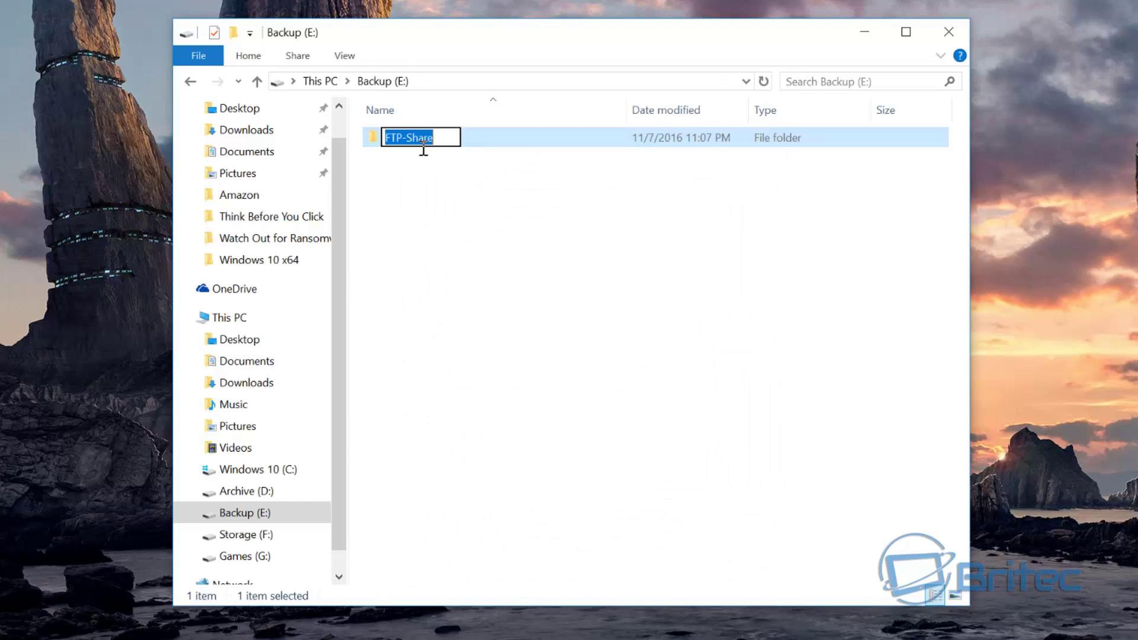
{"action": "left_click", "coordinate": [440, 167]}
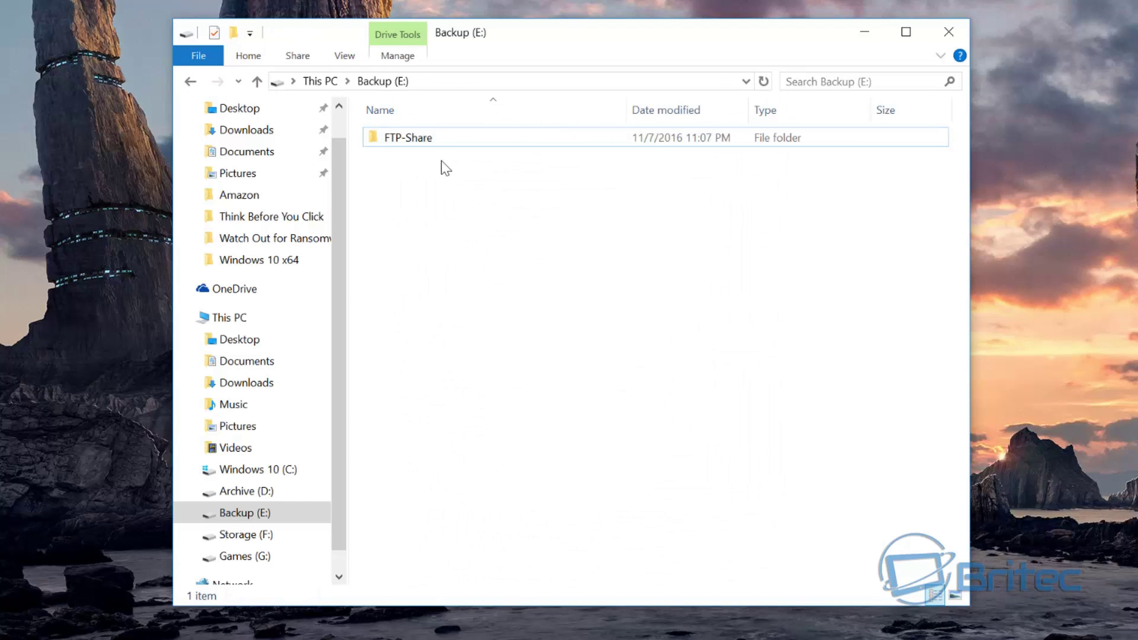
{"action": "left_click", "coordinate": [955, 36]}
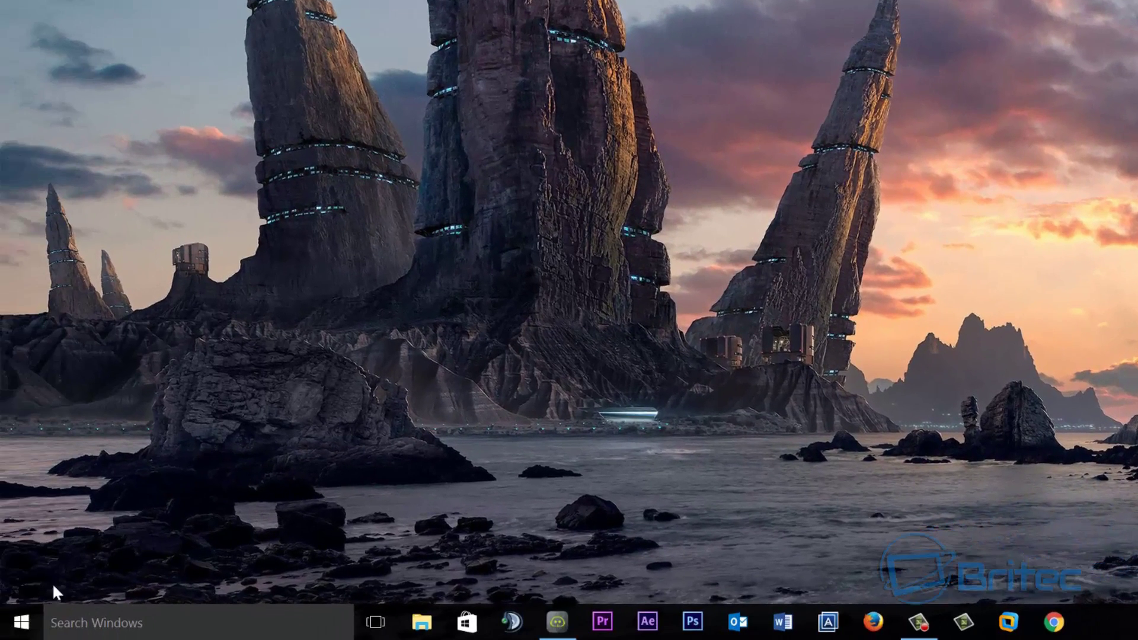
- Go from Control Panel's User Accounts to the Administrator account's Your info page in Settings
{"action": "right_click", "coordinate": [24, 624]}
{"action": "left_click", "coordinate": [122, 434]}
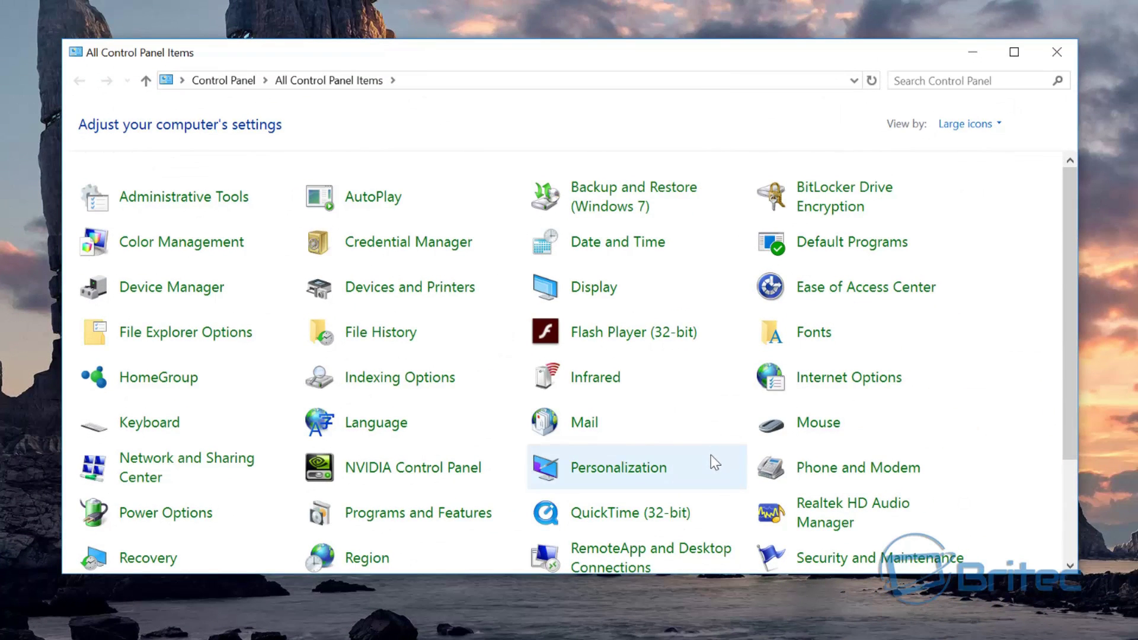
{"action": "scroll", "coordinate": [709, 460], "scroll_direction": "down", "scroll_amount": 3}
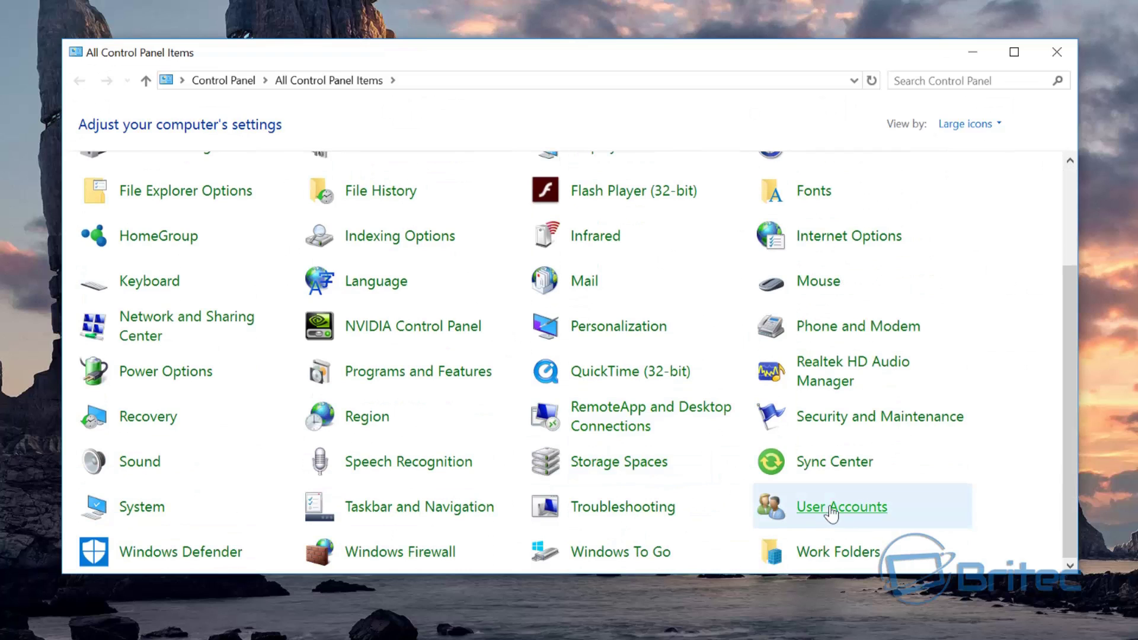
{"action": "left_click", "coordinate": [830, 508]}
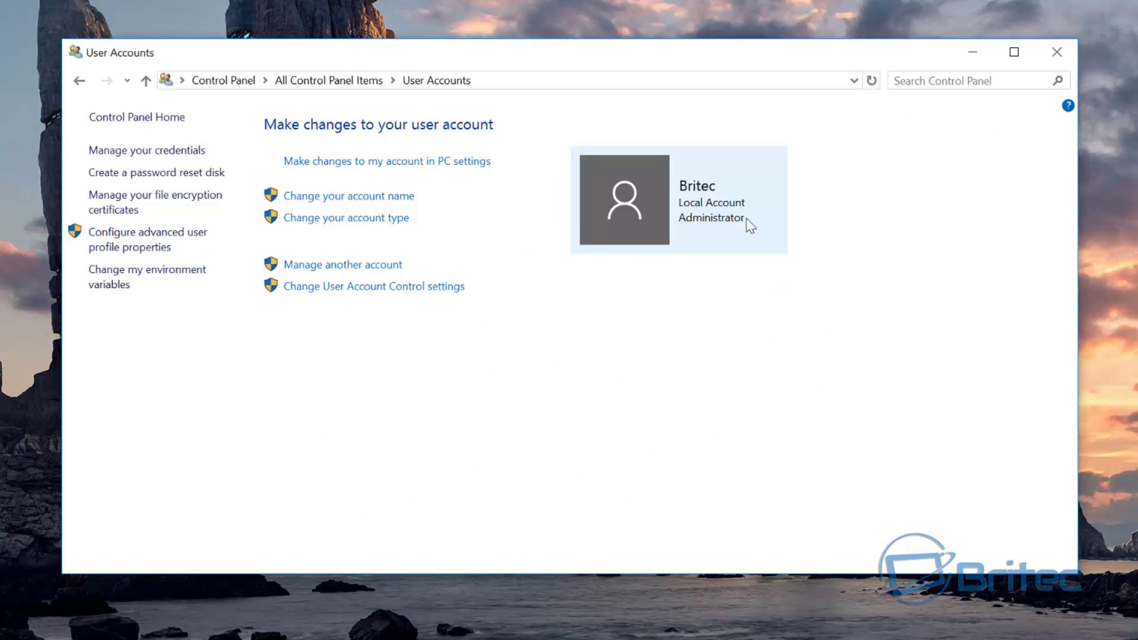
{"action": "left_click", "coordinate": [409, 168]}
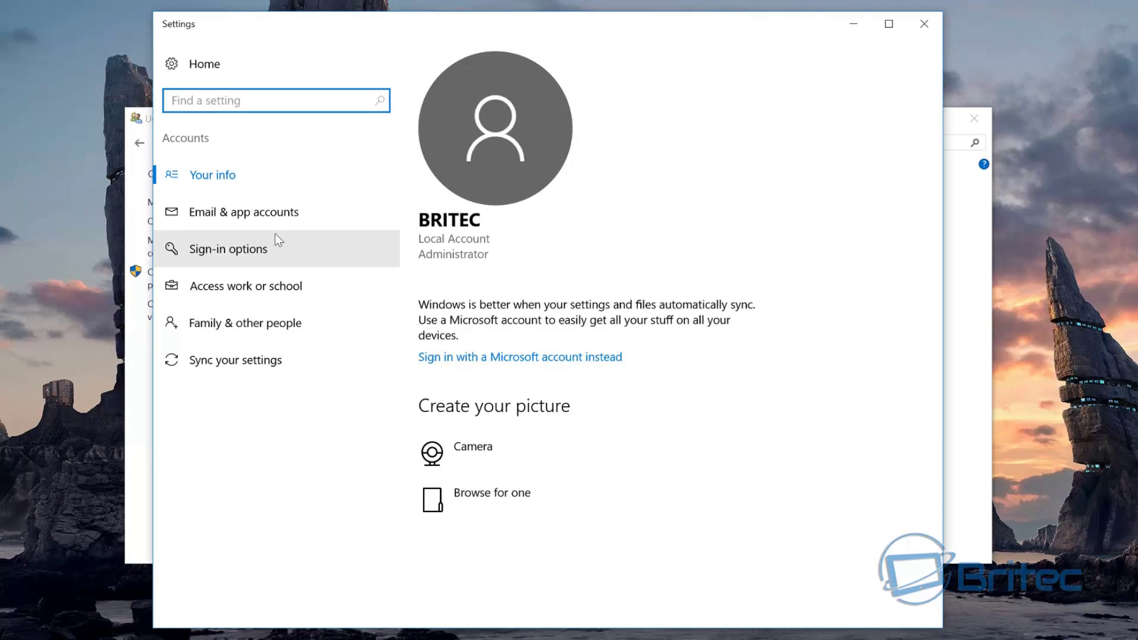
- Add a password and hint to the account under Sign-in options, then return to Settings Home
{"action": "left_click", "coordinate": [258, 249]}
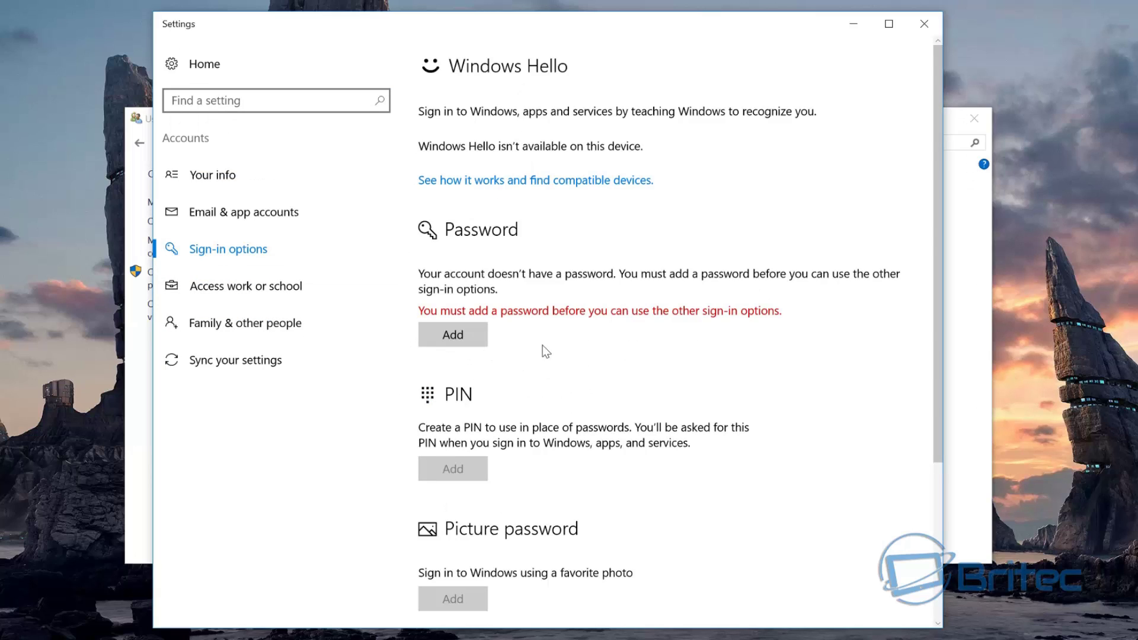
{"action": "left_click", "coordinate": [471, 334]}
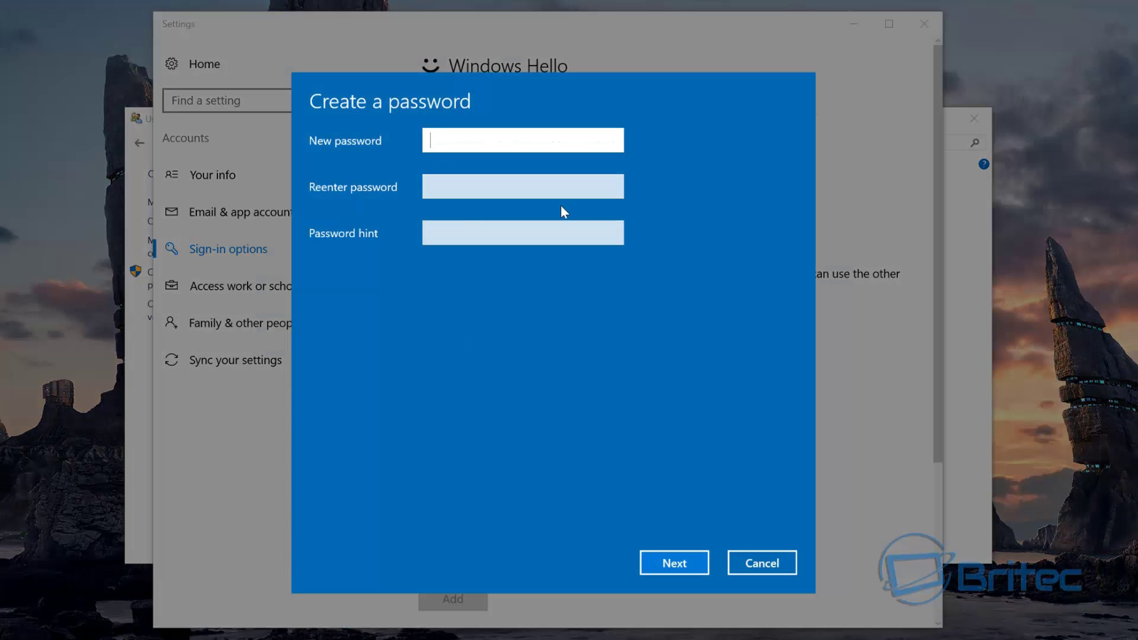
{"action": "type", "text": "••"}
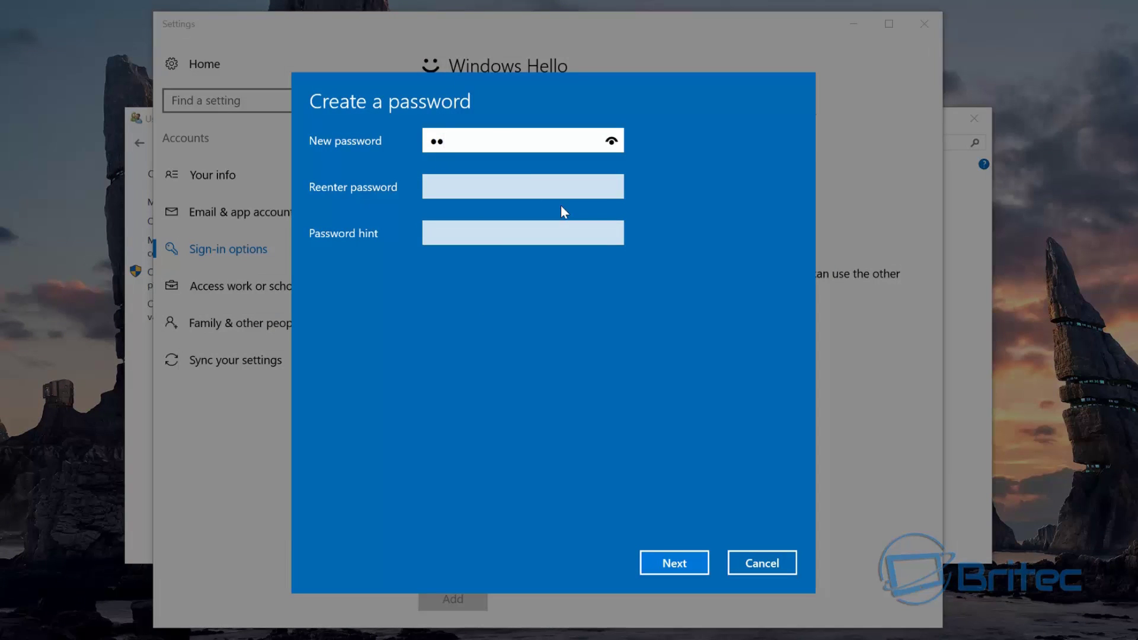
{"action": "type", "text": "•••••••••"}
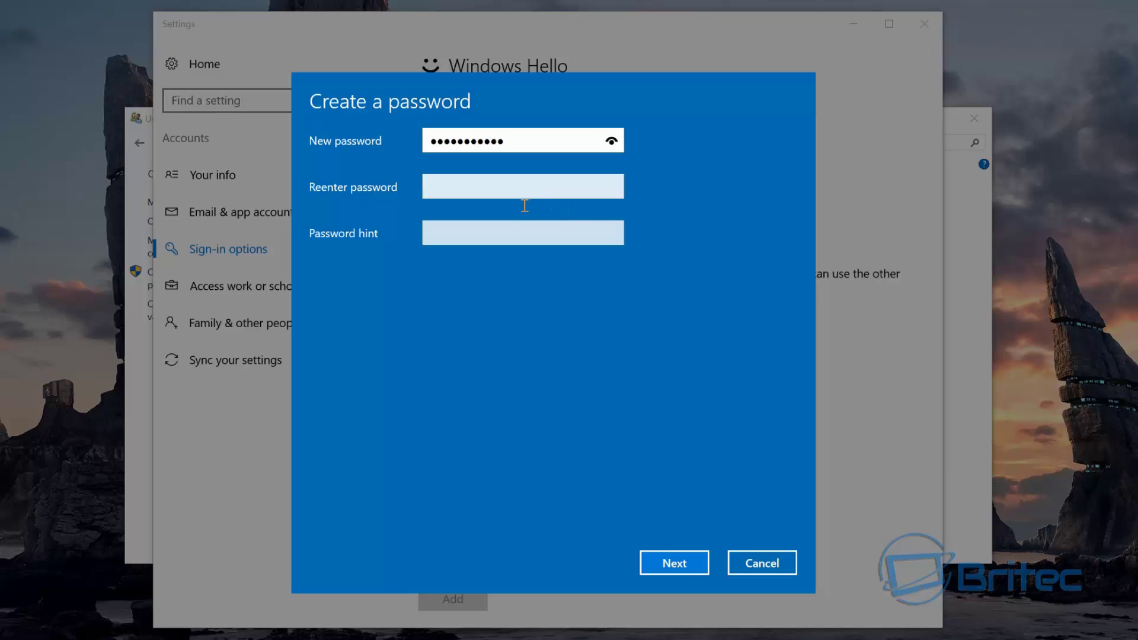
{"action": "left_click", "coordinate": [484, 196]}
{"action": "type", "text": "••••"}
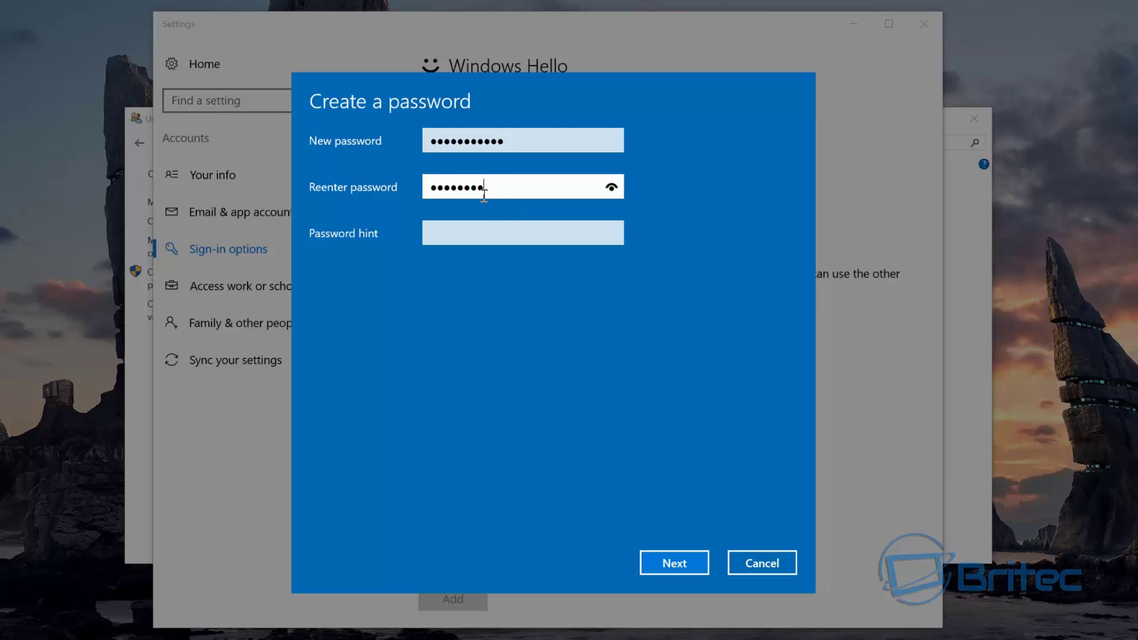
{"action": "type", "text": "•••••••"}
{"action": "left_click", "coordinate": [468, 240]}
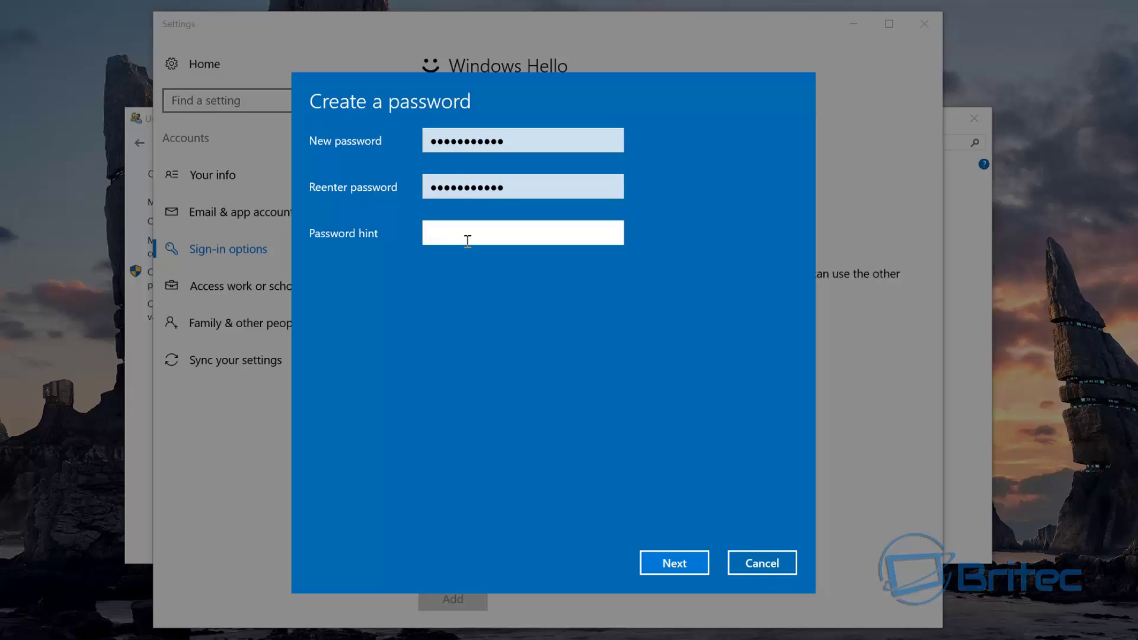
{"action": "type", "text": "Pet"}
{"action": "left_click", "coordinate": [675, 564]}
{"action": "left_click", "coordinate": [667, 568]}
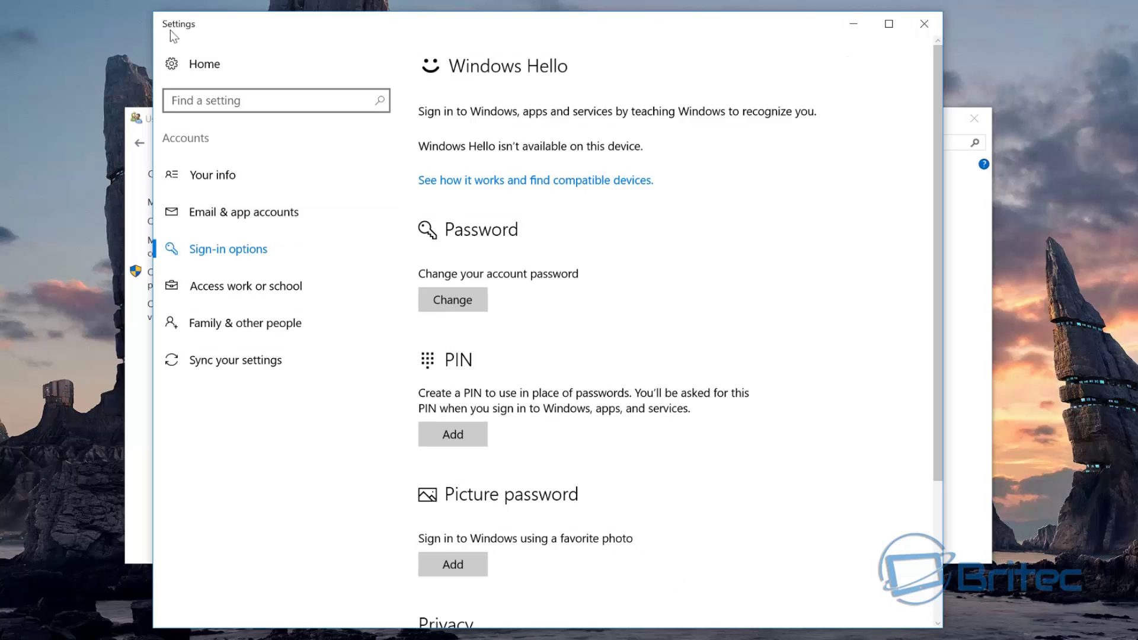
{"action": "left_click", "coordinate": [171, 65]}
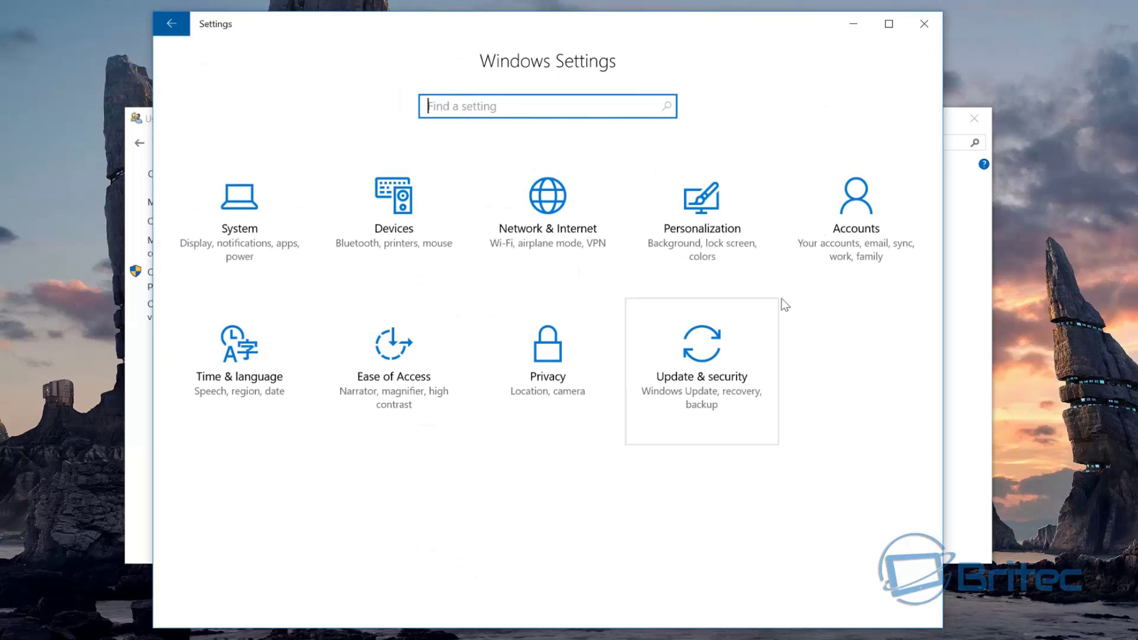
- Reach 'Add a user without a Microsoft account' via Family & other people, then cancel and close Settings
{"action": "left_click", "coordinate": [835, 246]}
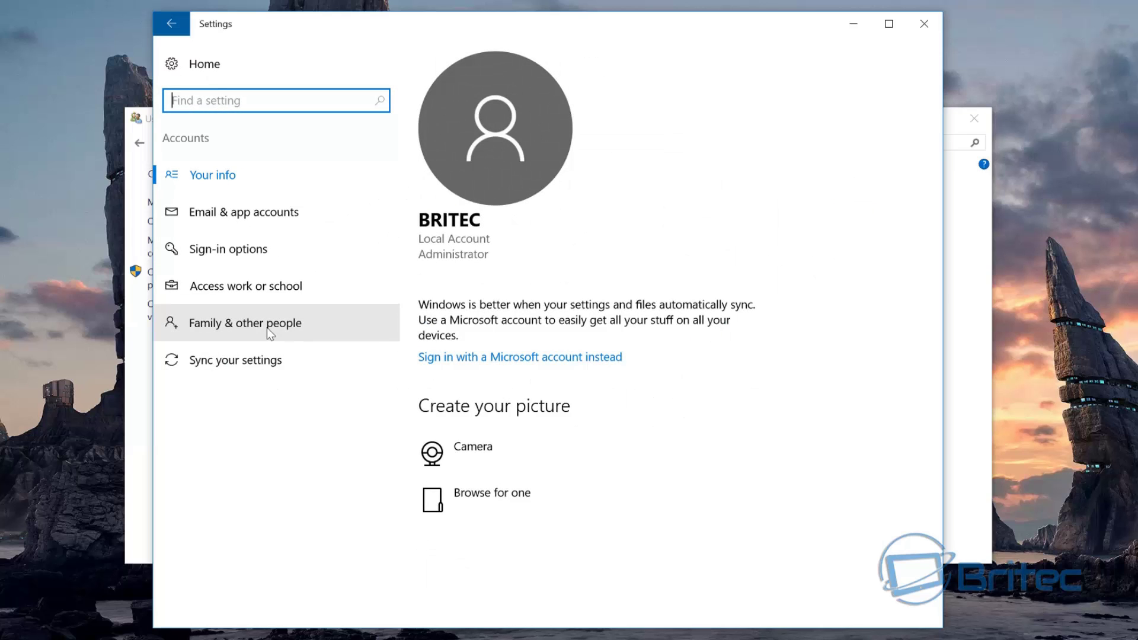
{"action": "left_click", "coordinate": [241, 329]}
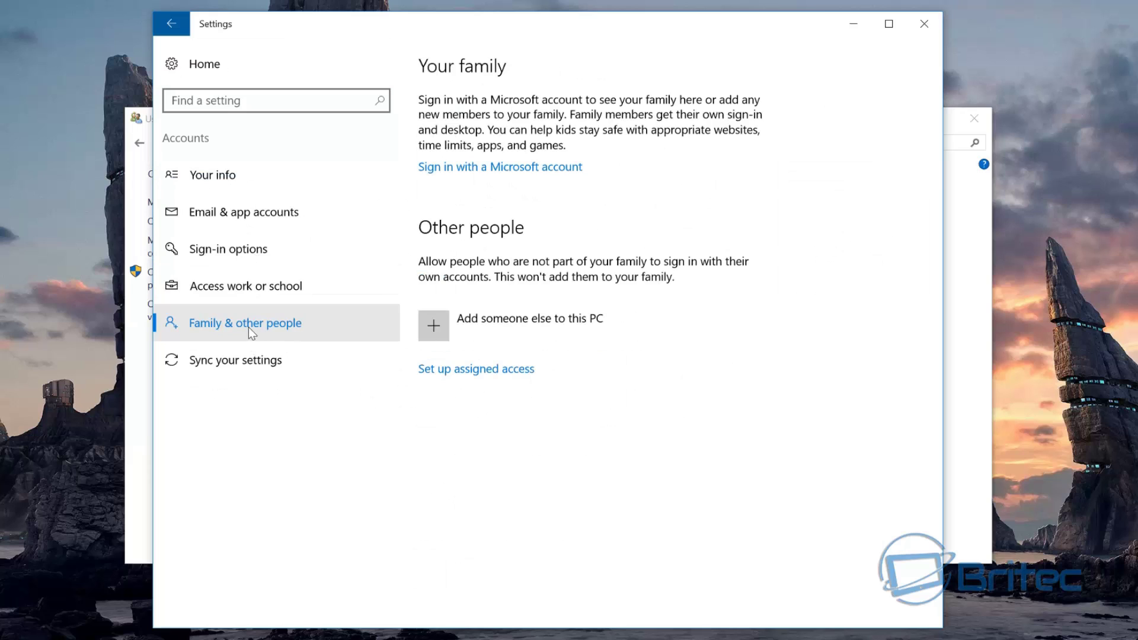
{"action": "left_click", "coordinate": [438, 326]}
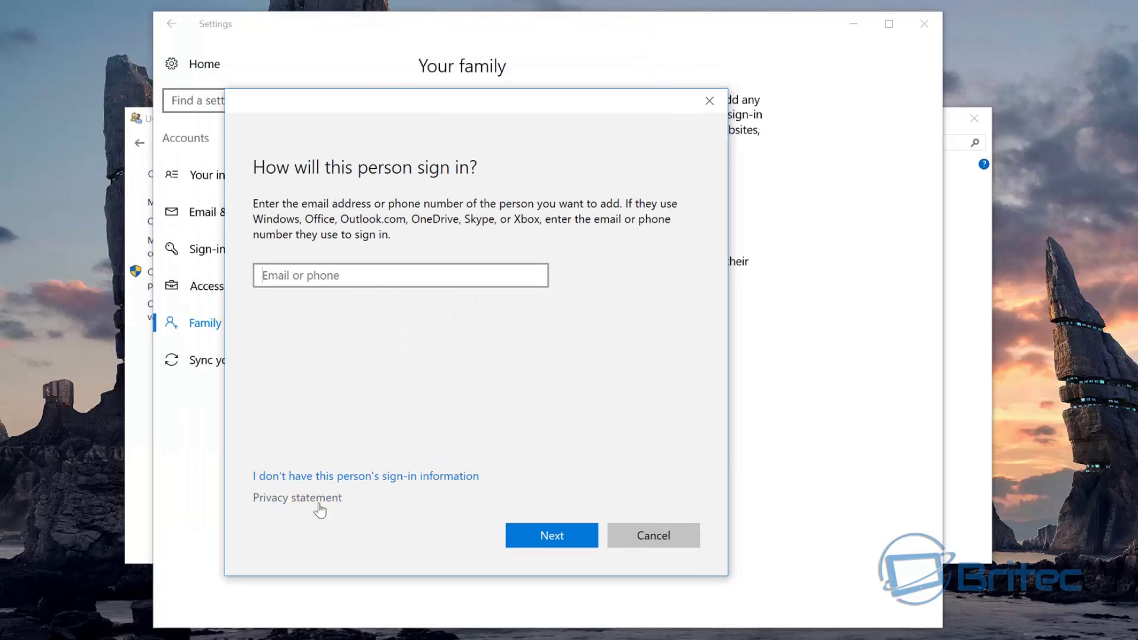
{"action": "left_click", "coordinate": [380, 479]}
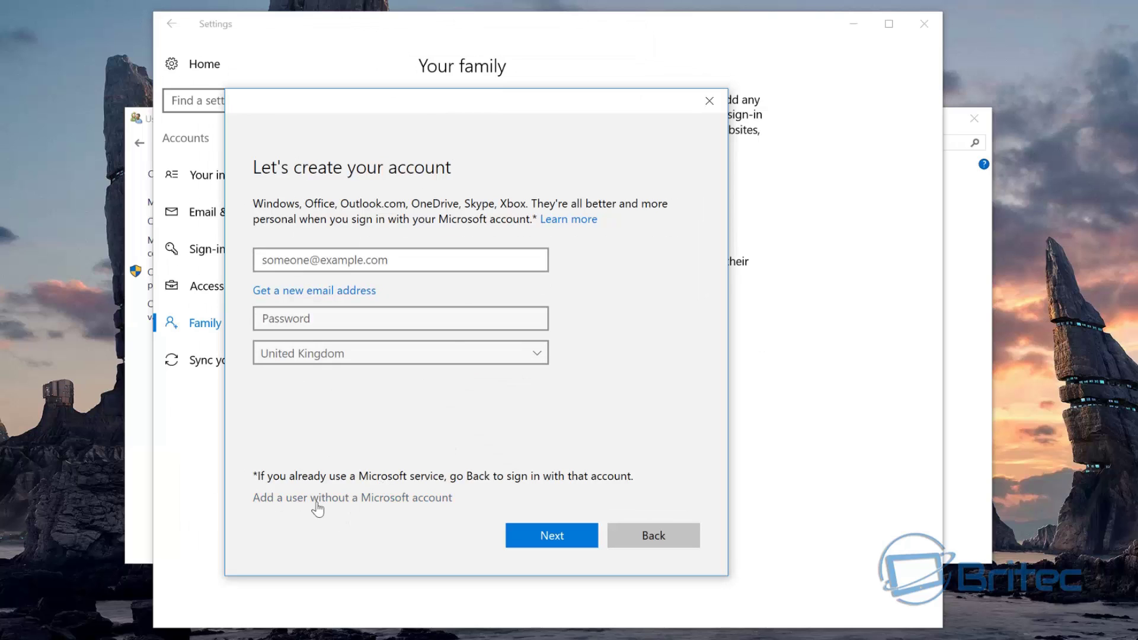
{"action": "left_click", "coordinate": [352, 501]}
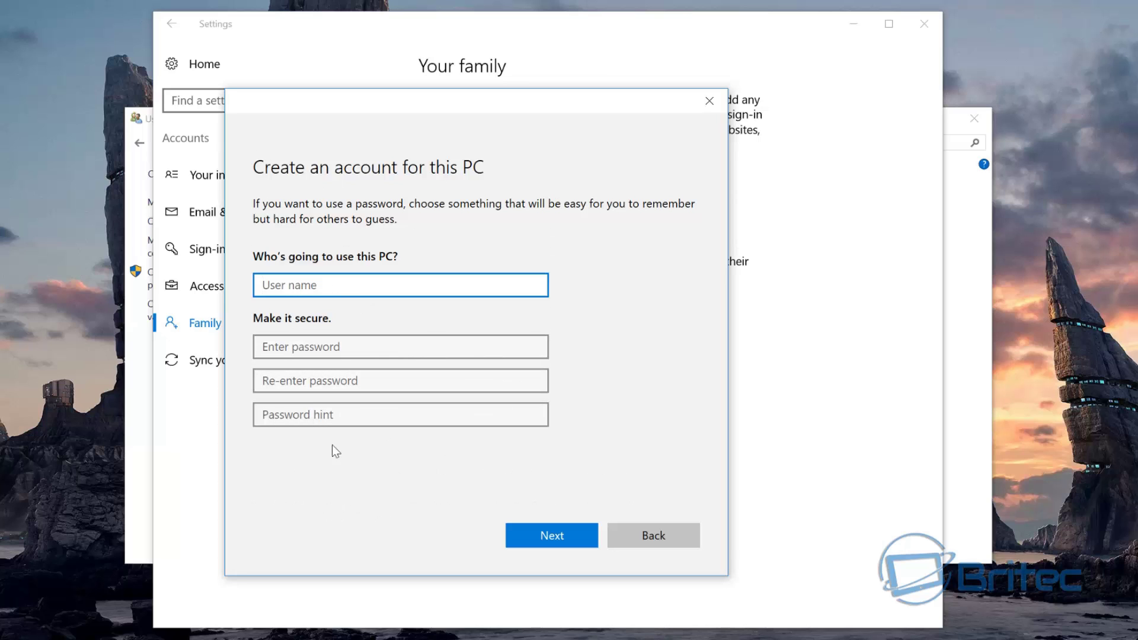
{"action": "left_click", "coordinate": [707, 102]}
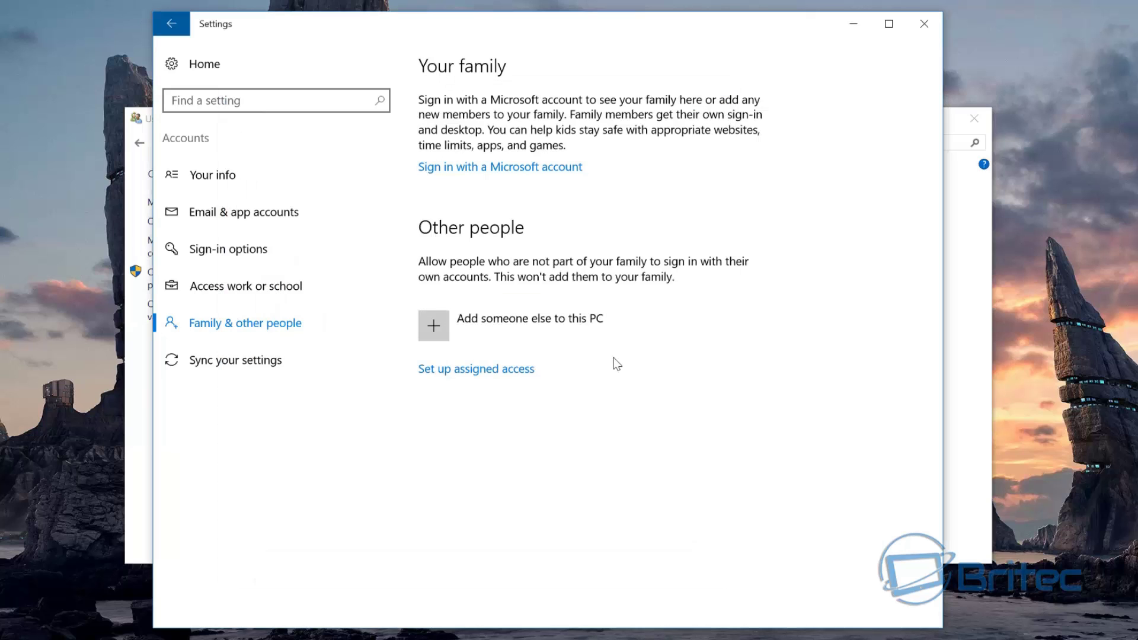
{"action": "left_click", "coordinate": [924, 24]}
- Log in to ftp://192.168.0.2 with the FTP user name and password, then minimize Chrome
{"action": "left_click", "coordinate": [974, 120]}
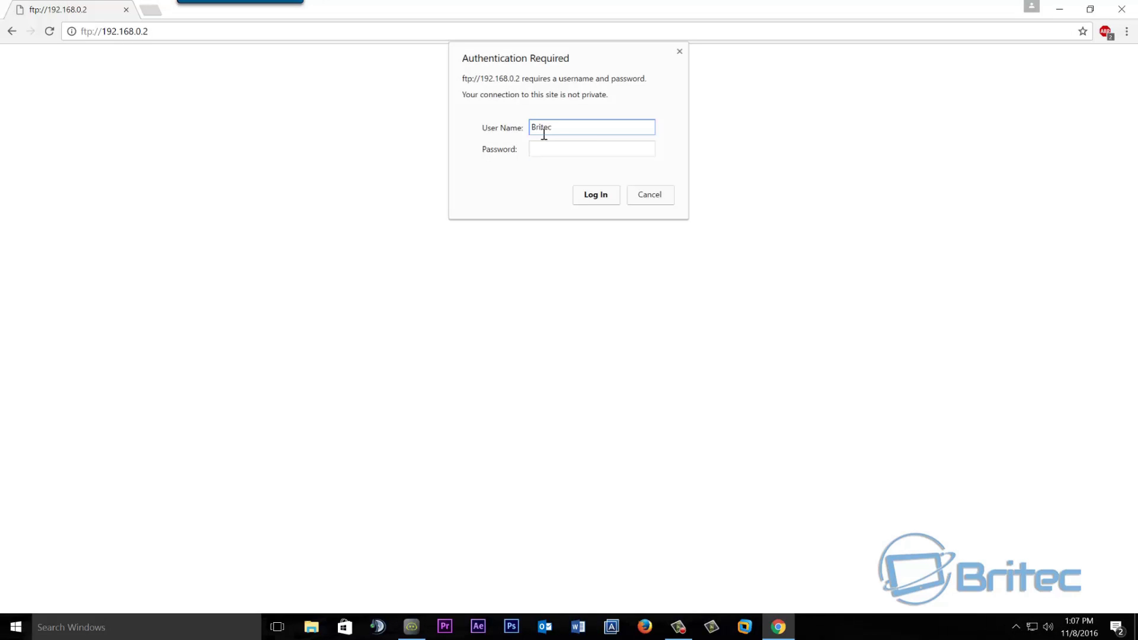
{"action": "left_click", "coordinate": [542, 153]}
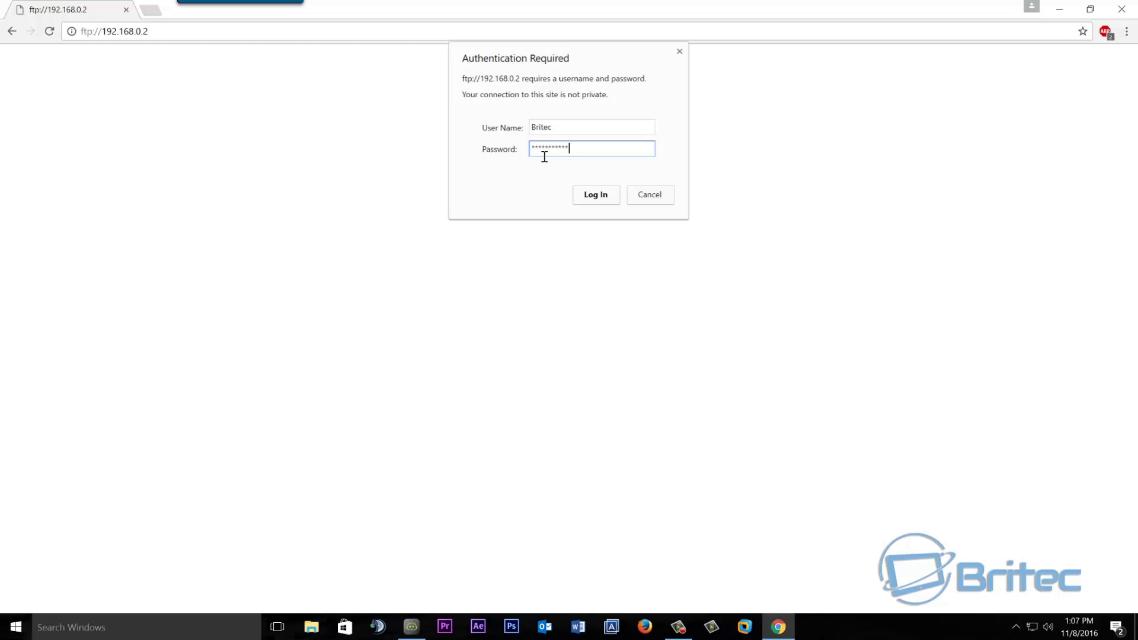
{"action": "left_click", "coordinate": [595, 195]}
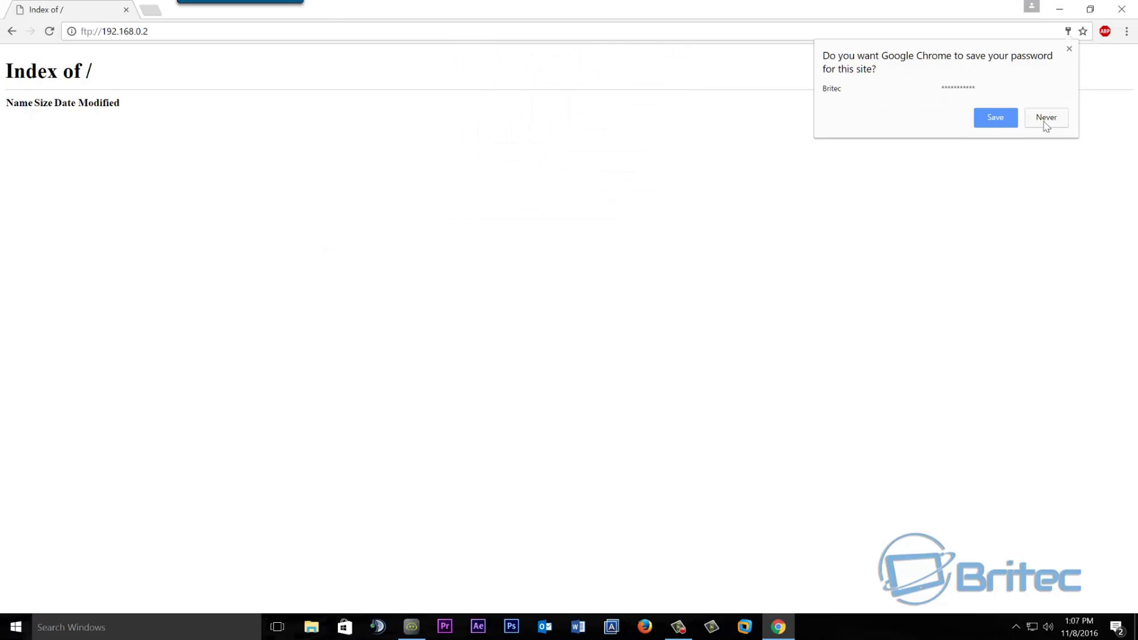
{"action": "left_click", "coordinate": [1065, 11]}
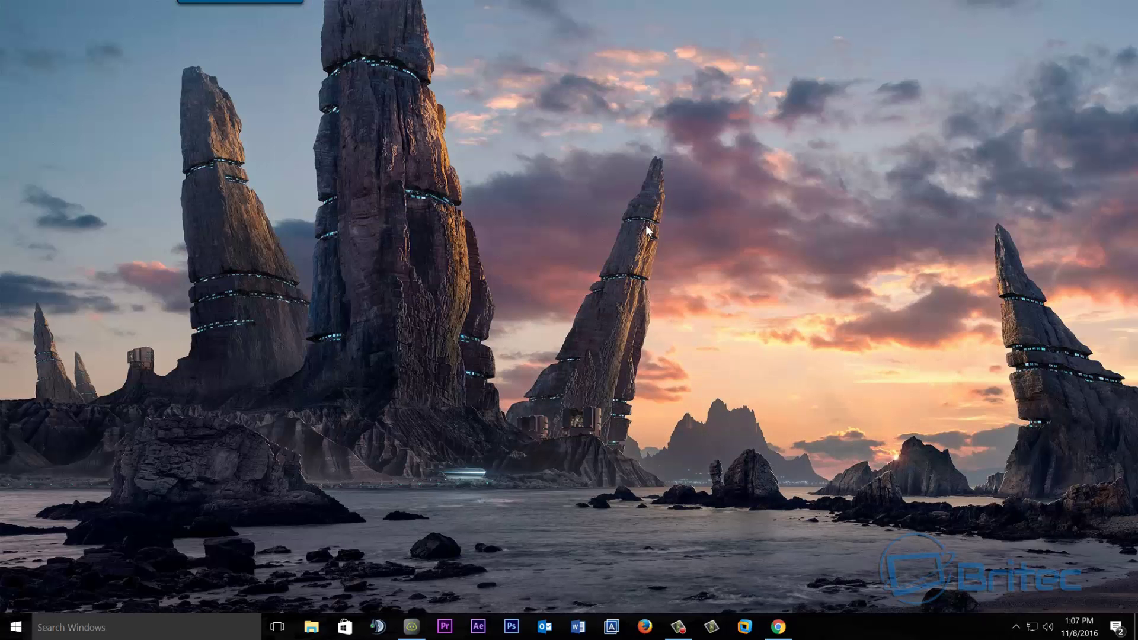
- Open the FTP-Share folder on the Backup (E:) drive in File Explorer
{"action": "left_click", "coordinate": [311, 627]}
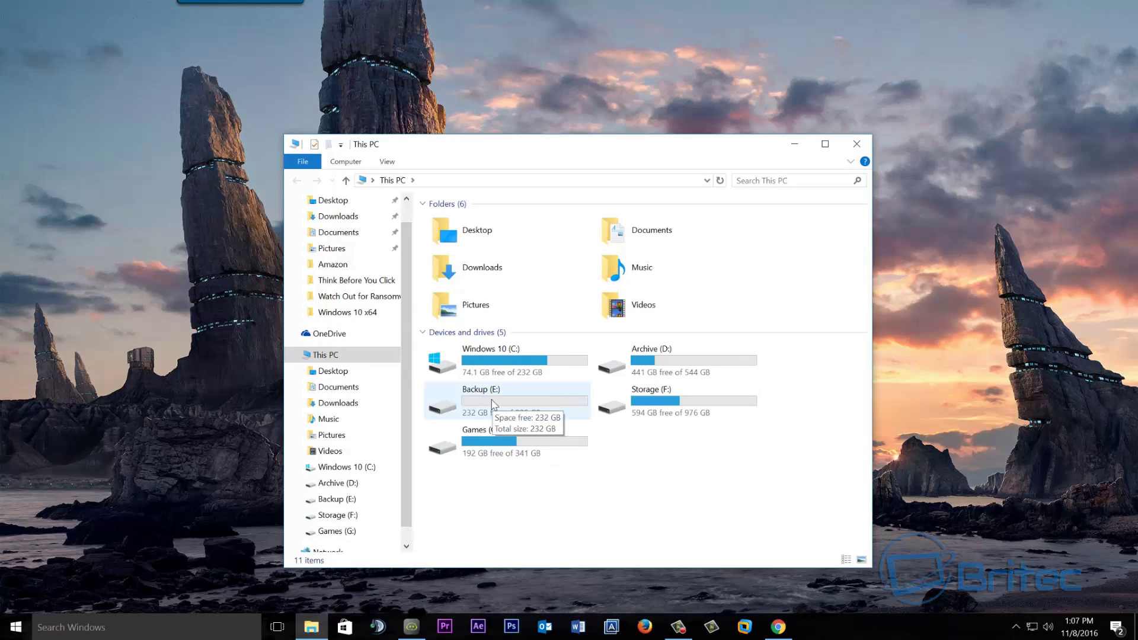
{"action": "double_click", "coordinate": [491, 404]}
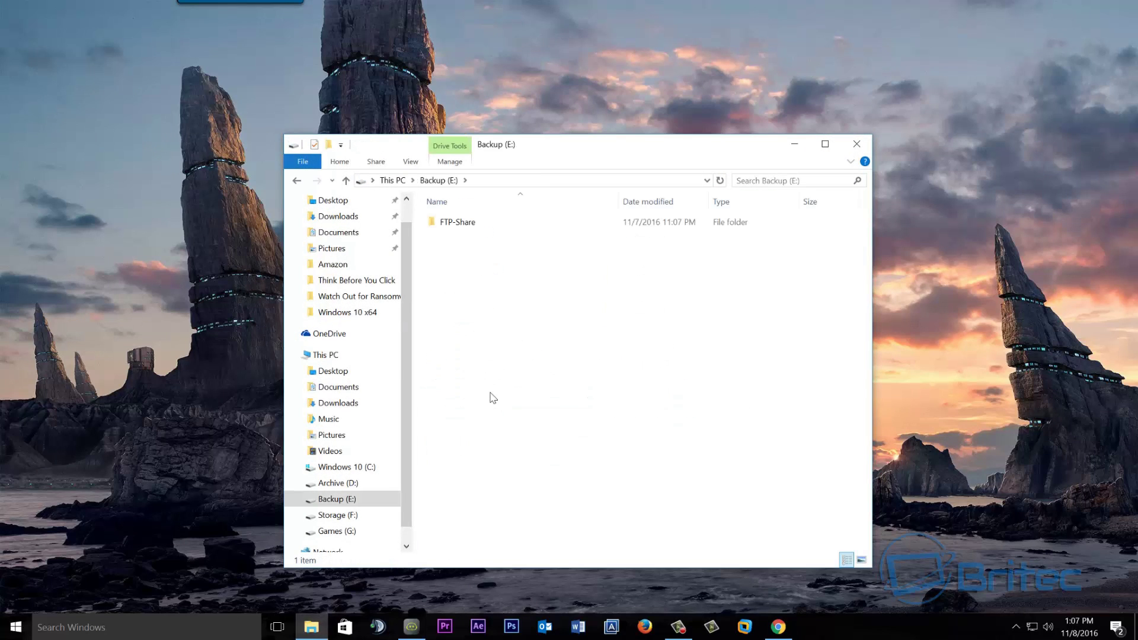
{"action": "double_click", "coordinate": [459, 223]}
- Create an empty text file named test.txt in FTP-Share and close the folder window
{"action": "right_click", "coordinate": [462, 252]}
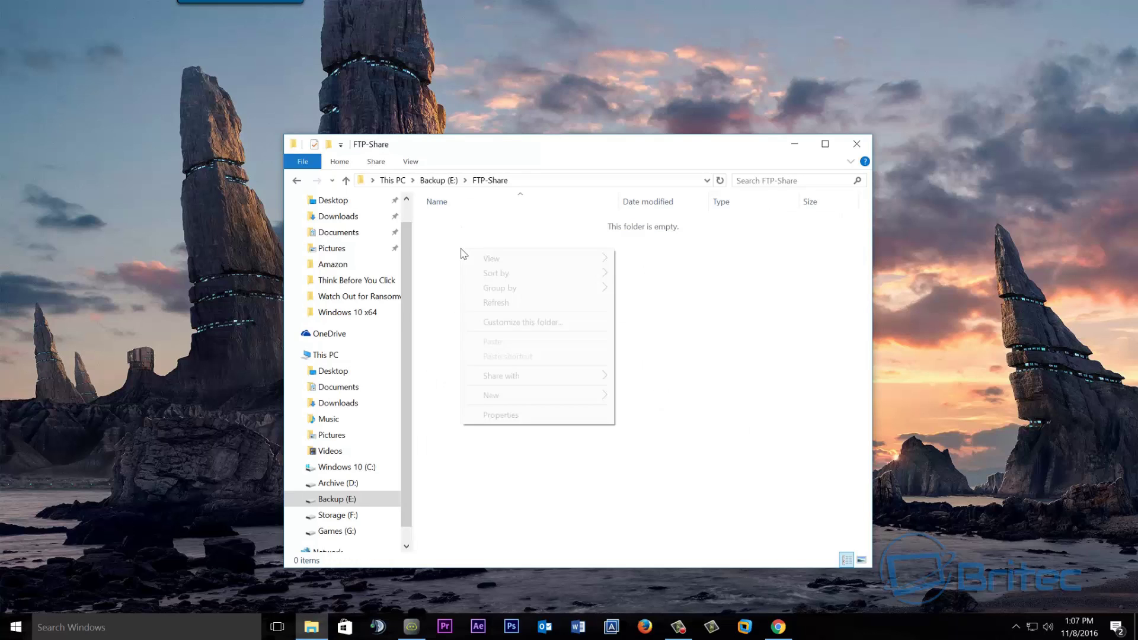
{"action": "mouse_move", "coordinate": [583, 395]}
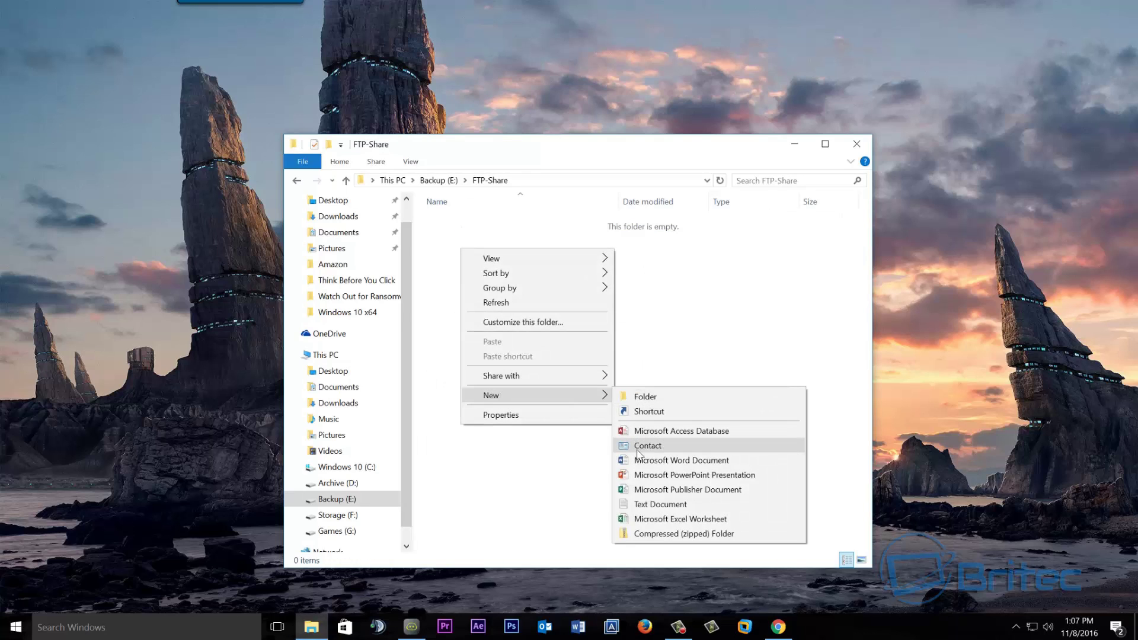
{"action": "left_click", "coordinate": [662, 504]}
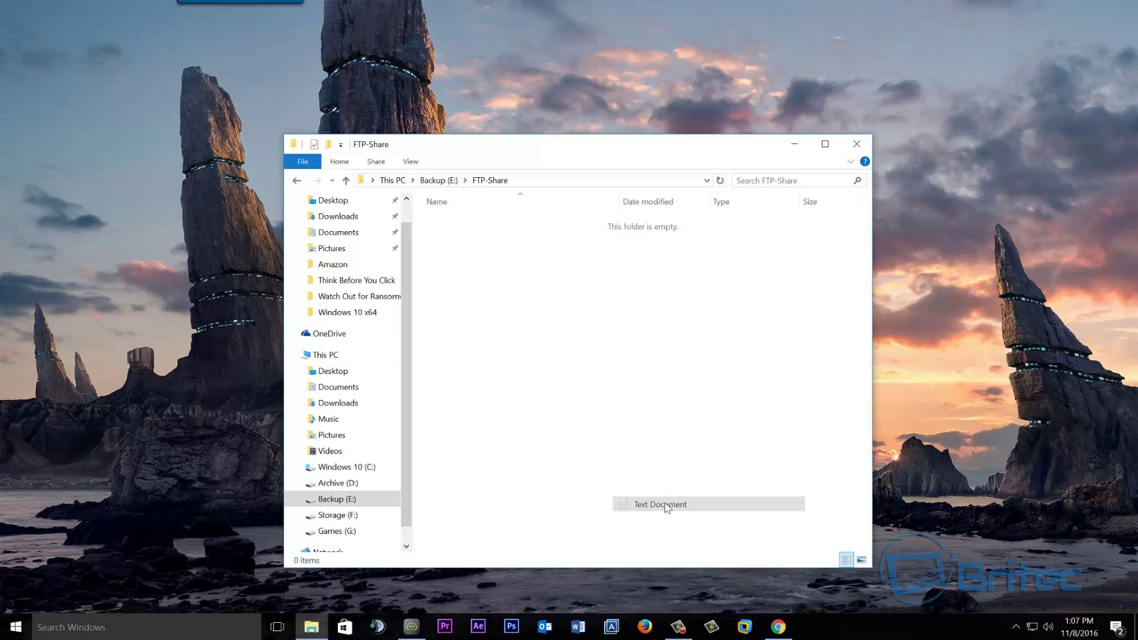
{"action": "type", "text": "test"}
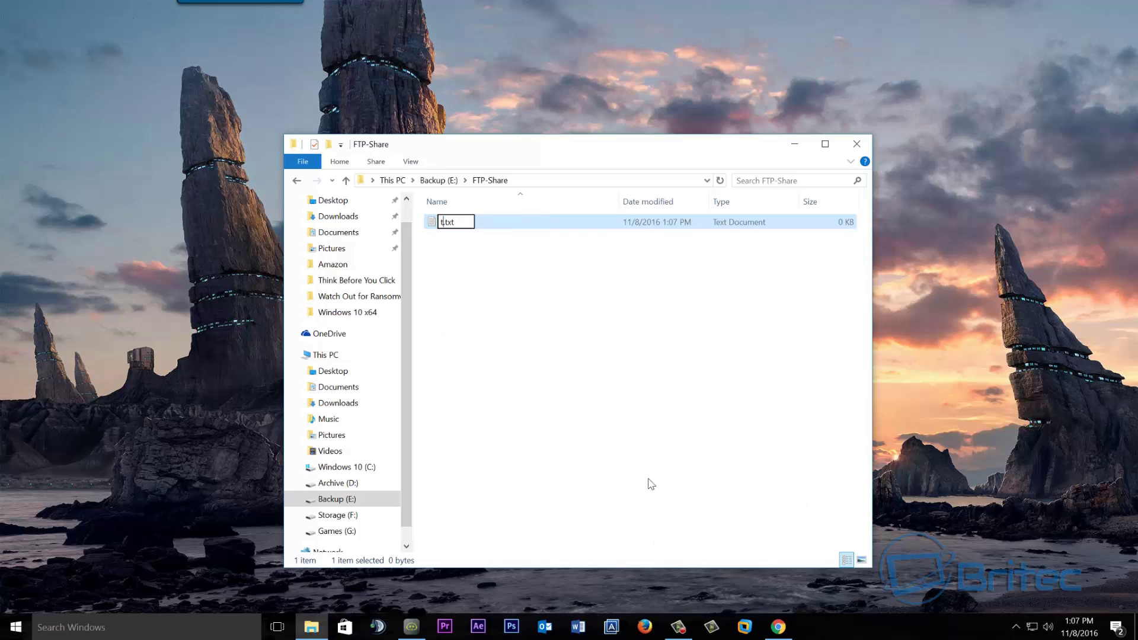
{"action": "key", "text": "Return"}
{"action": "left_click", "coordinate": [498, 330]}
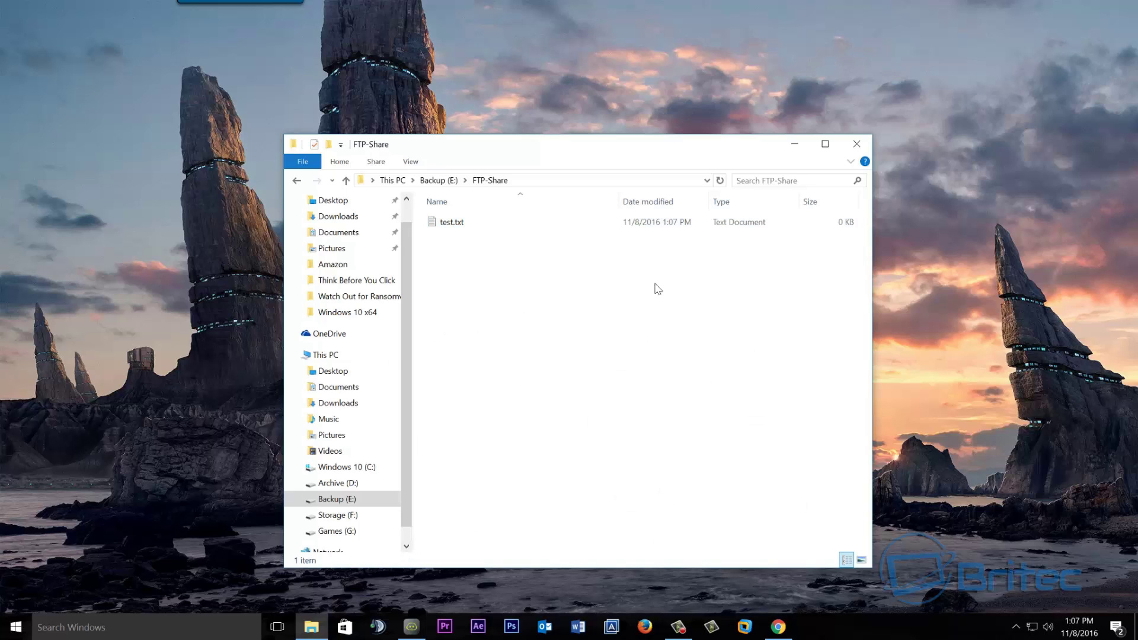
{"action": "left_click", "coordinate": [855, 145]}
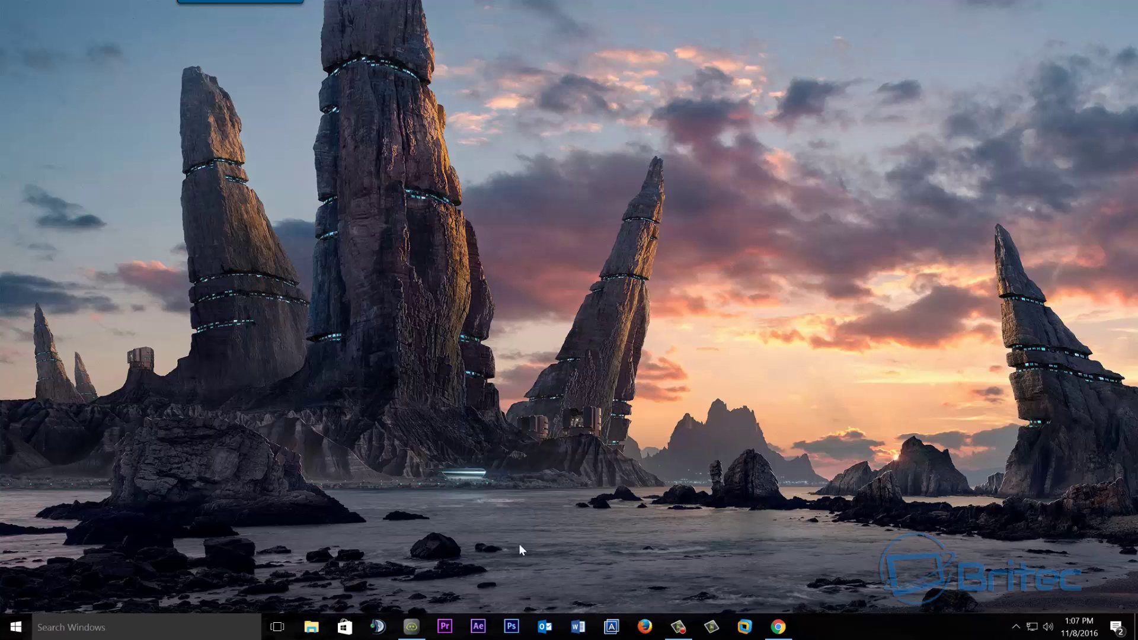
- Reload ftp://192.168.0.2 in Chrome so test.txt (0 B) appears, then close Chrome
{"action": "left_click", "coordinate": [777, 627]}
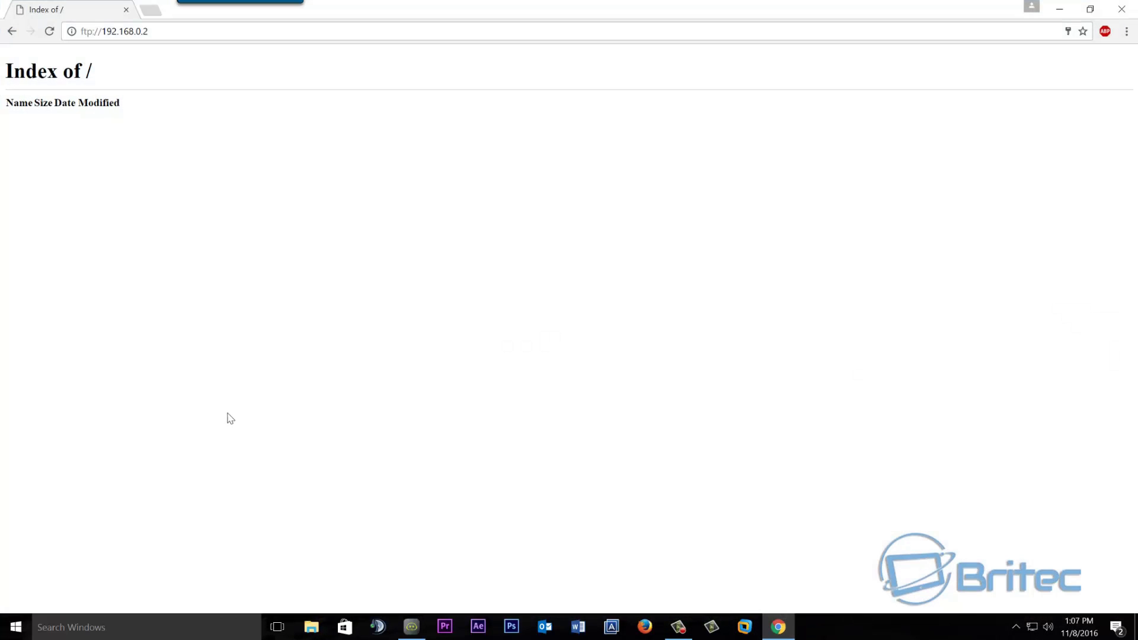
{"action": "left_click", "coordinate": [49, 30]}
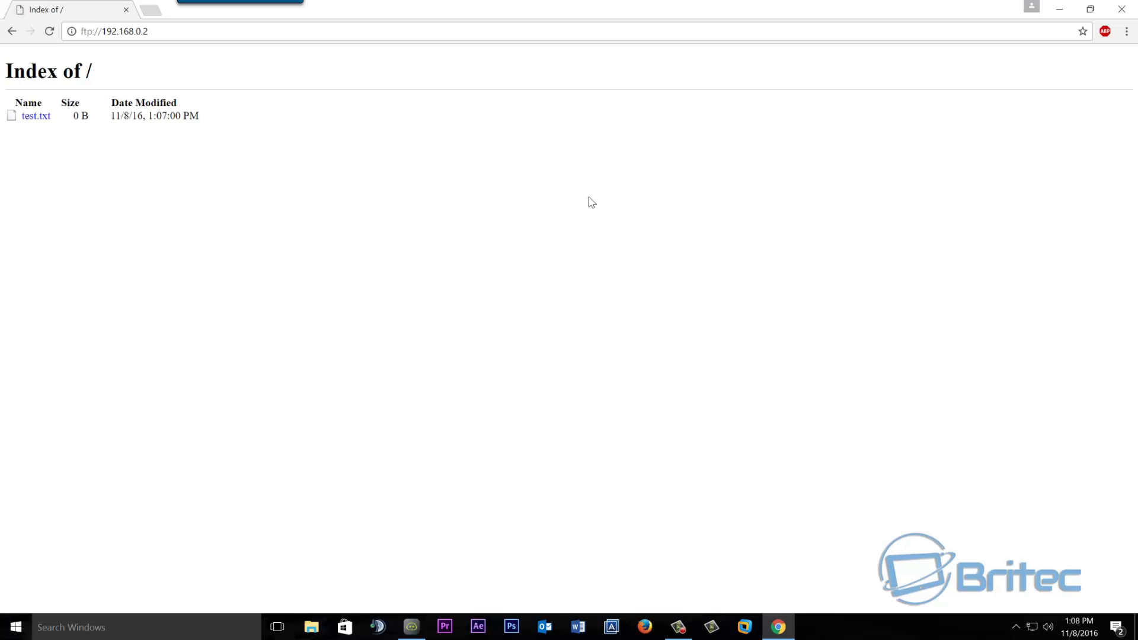
{"action": "left_click", "coordinate": [1122, 9]}
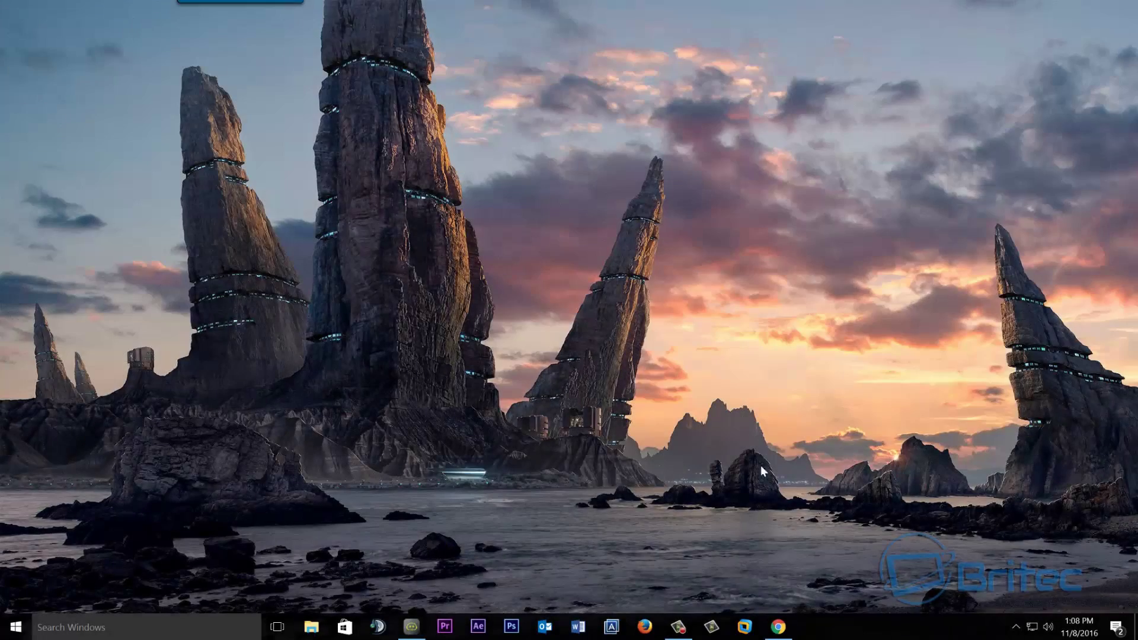
- Sign in to the Super Hub at 192.168.0.1 with the router password
{"action": "left_click", "coordinate": [779, 627]}
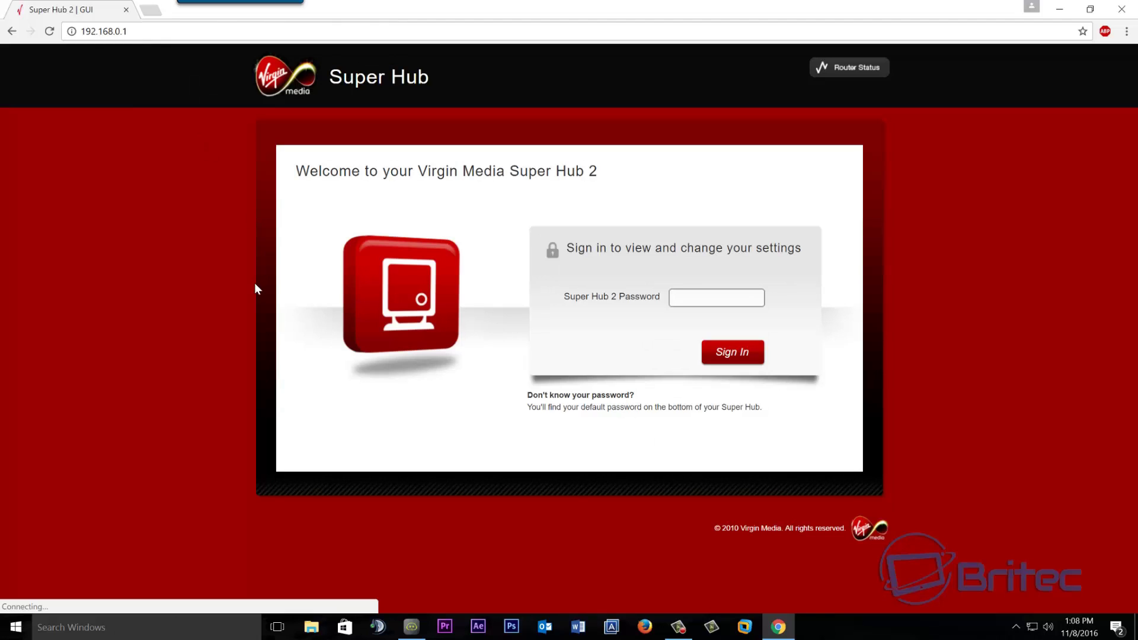
{"action": "left_click", "coordinate": [690, 306]}
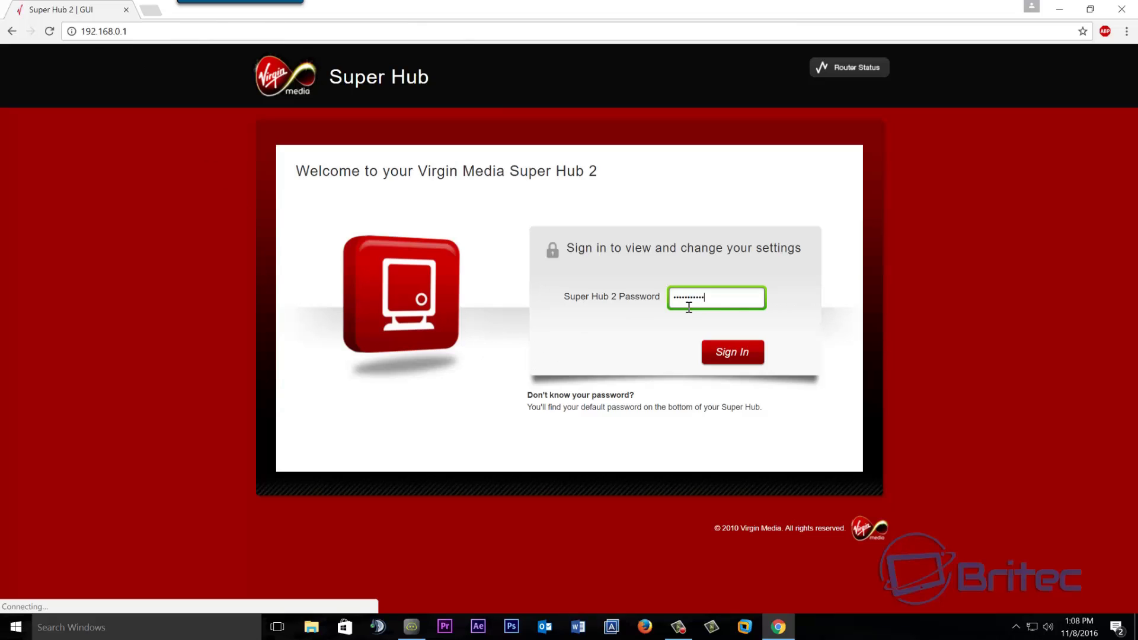
{"action": "left_click", "coordinate": [733, 352]}
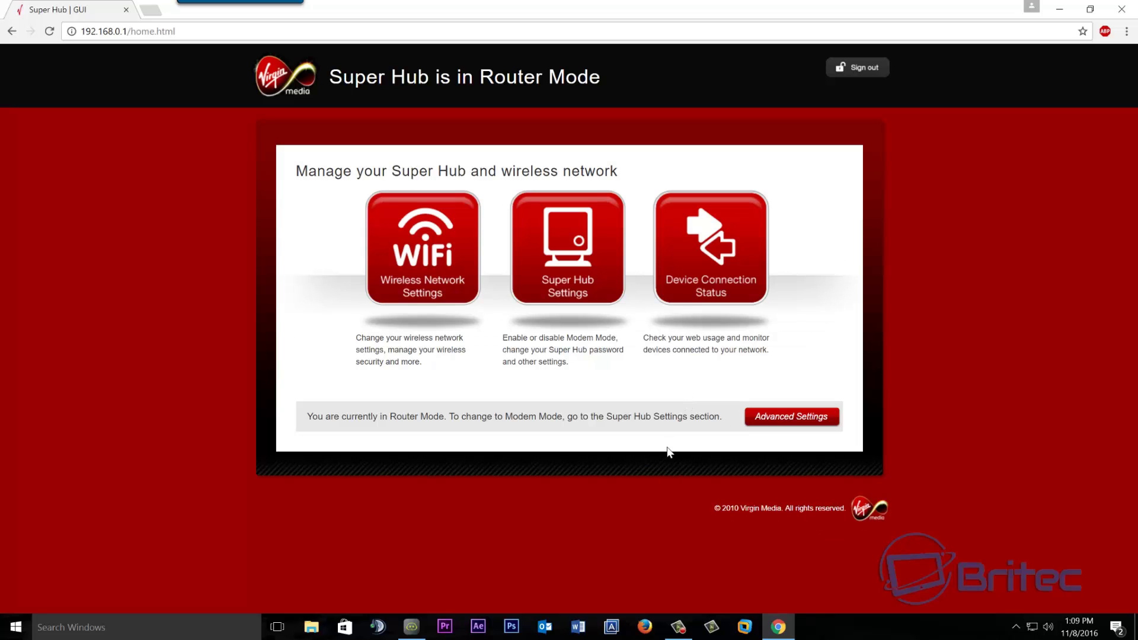
- Go into Advanced Settings, accept the warning, and open Security > Port Forwarding
{"action": "left_click", "coordinate": [789, 422]}
{"action": "left_click", "coordinate": [471, 369]}
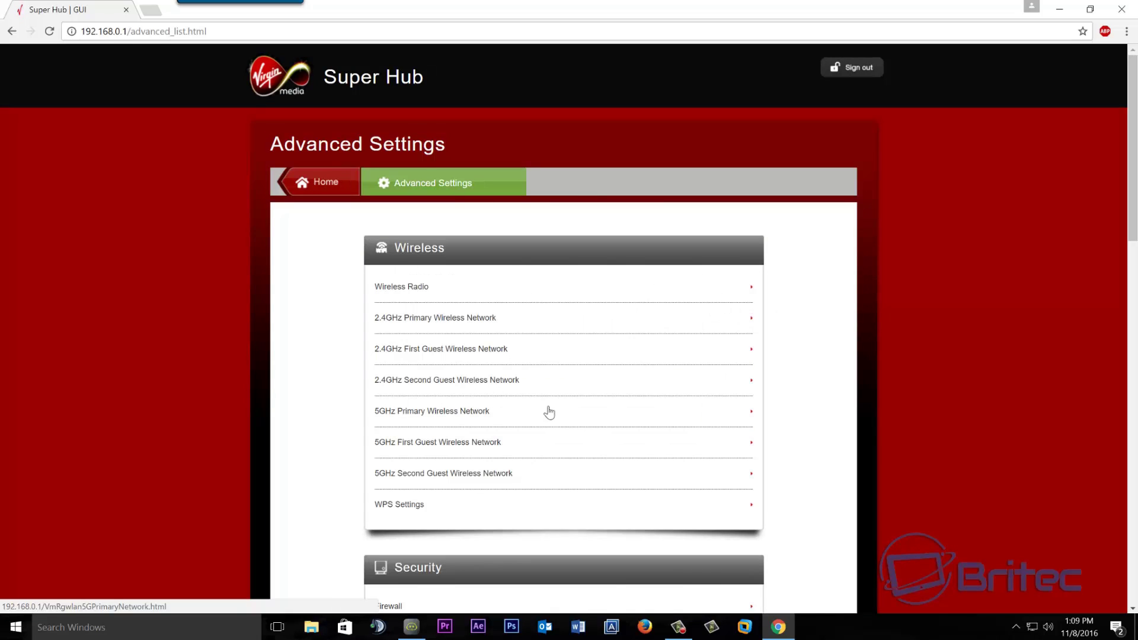
{"action": "scroll", "coordinate": [549, 413], "scroll_direction": "down", "scroll_amount": 3}
{"action": "scroll", "coordinate": [549, 412], "scroll_direction": "down", "scroll_amount": 2}
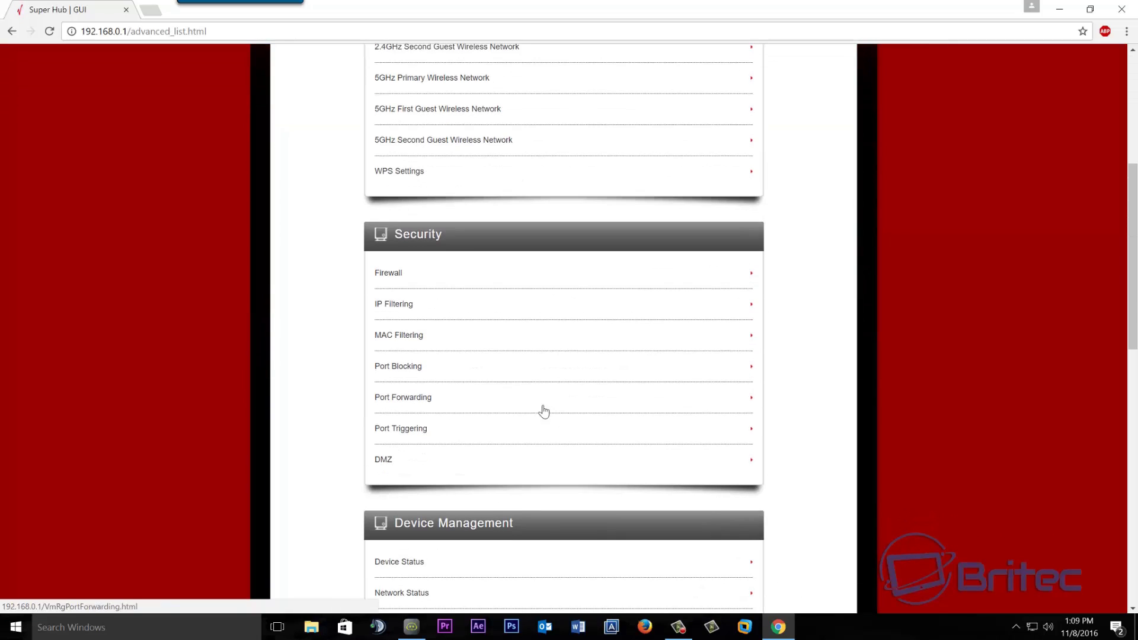
{"action": "left_click", "coordinate": [411, 399]}
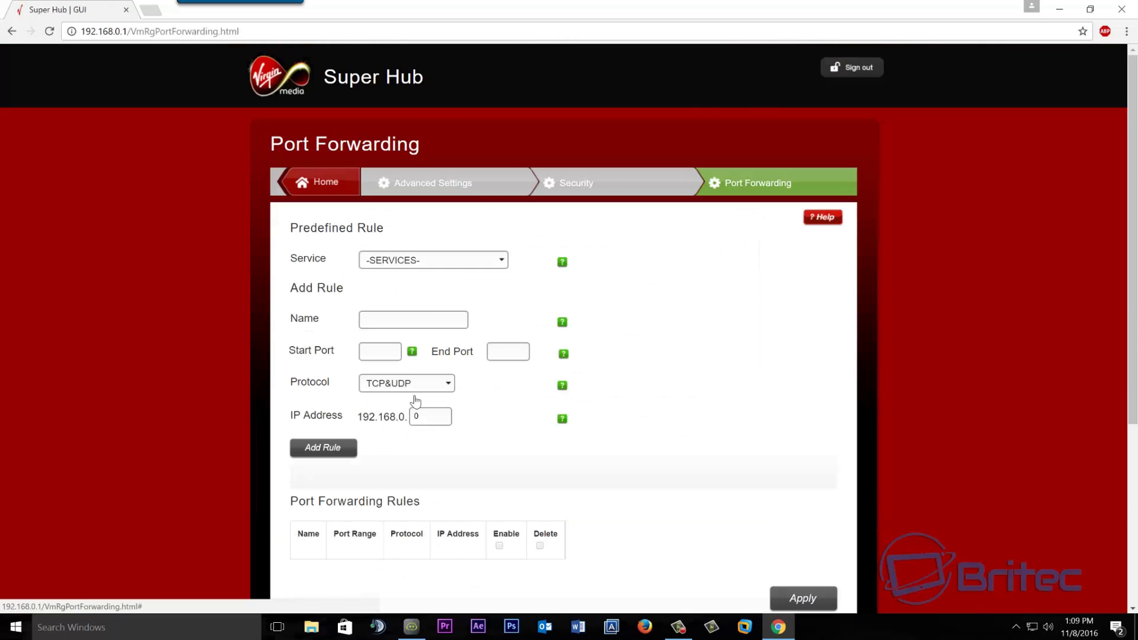
- Add a FTP(TCP:20..21) forwarding rule with protocol TCP&UDP targeting 192.168.0.2
{"action": "left_click", "coordinate": [504, 261]}
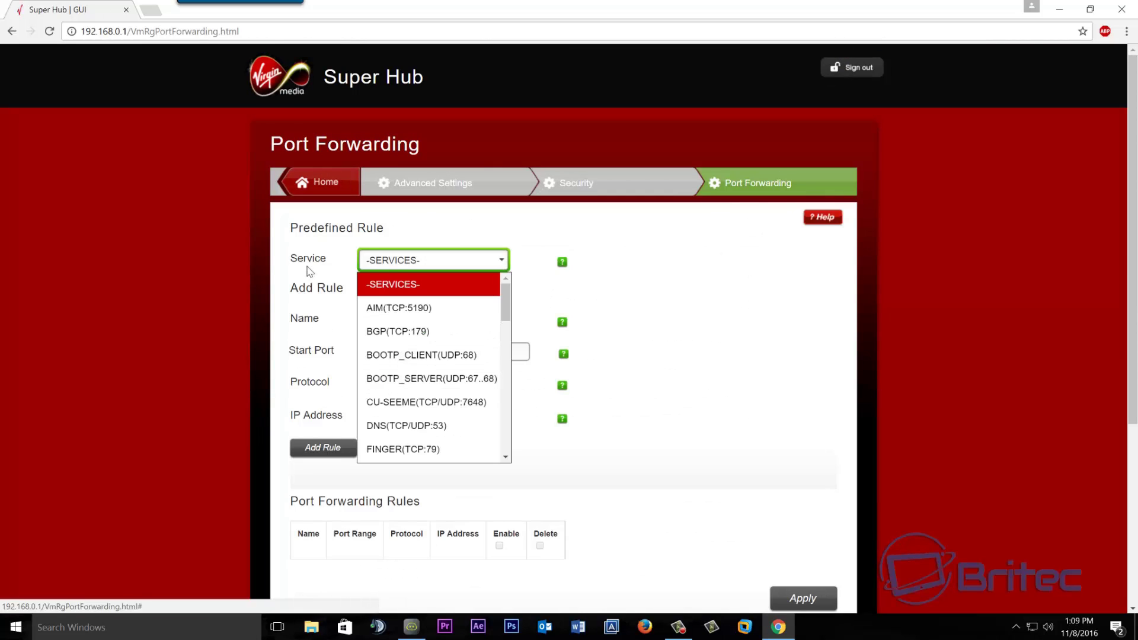
{"action": "mouse_move", "coordinate": [505, 303]}
{"action": "left_mouse_down"}
{"action": "mouse_move", "coordinate": [501, 420]}
{"action": "mouse_move", "coordinate": [508, 322]}
{"action": "left_mouse_up"}
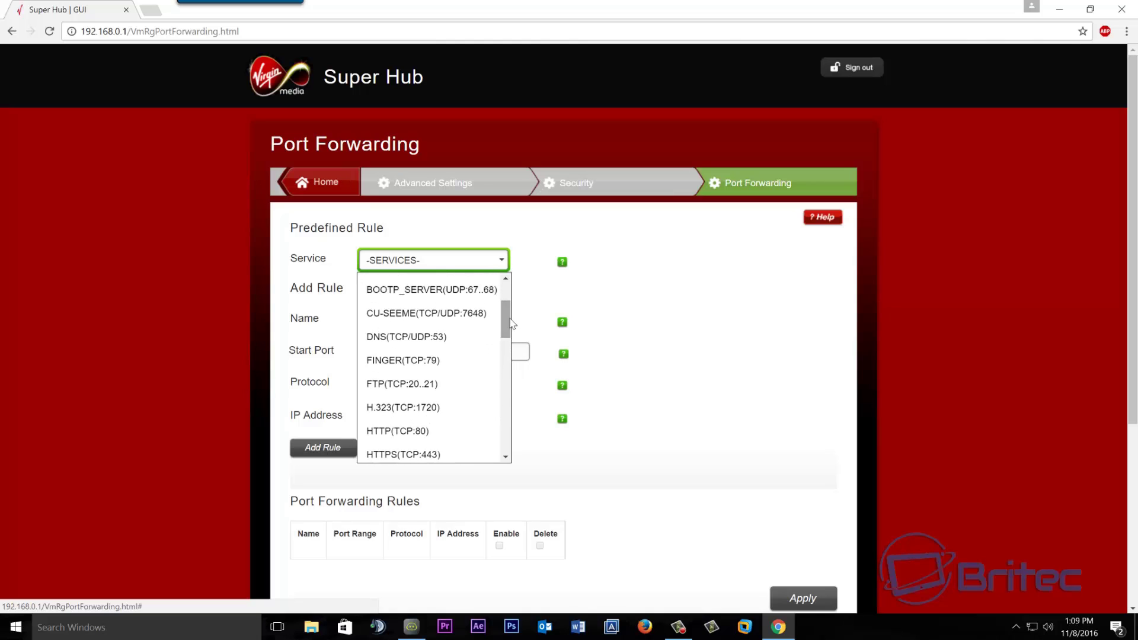
{"action": "left_click", "coordinate": [426, 383]}
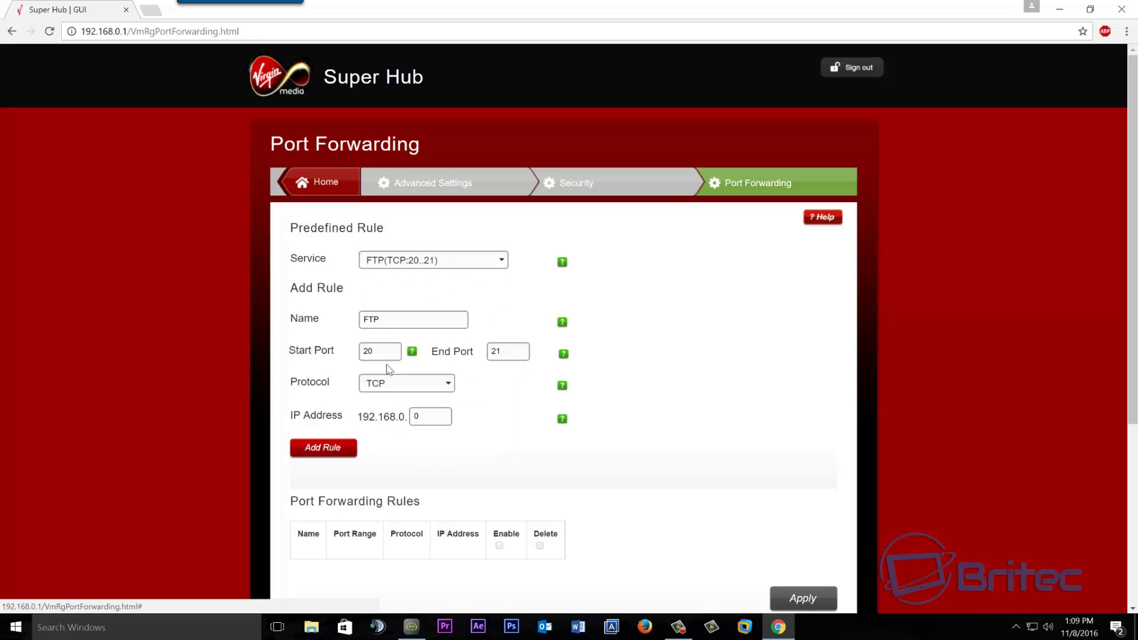
{"action": "left_click", "coordinate": [447, 385]}
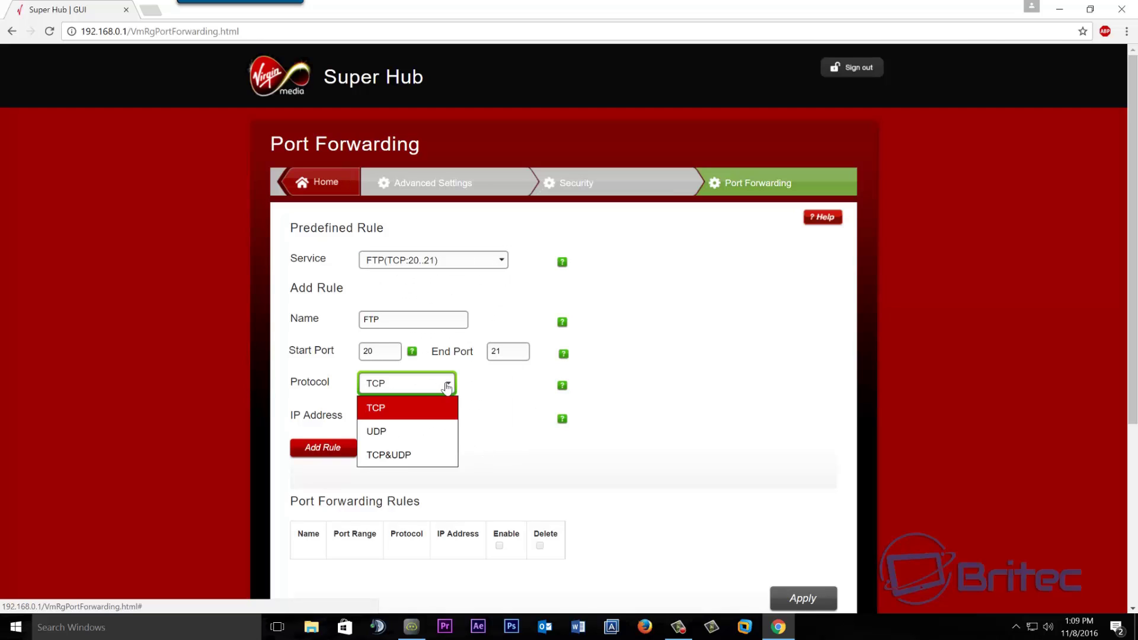
{"action": "left_click", "coordinate": [417, 454]}
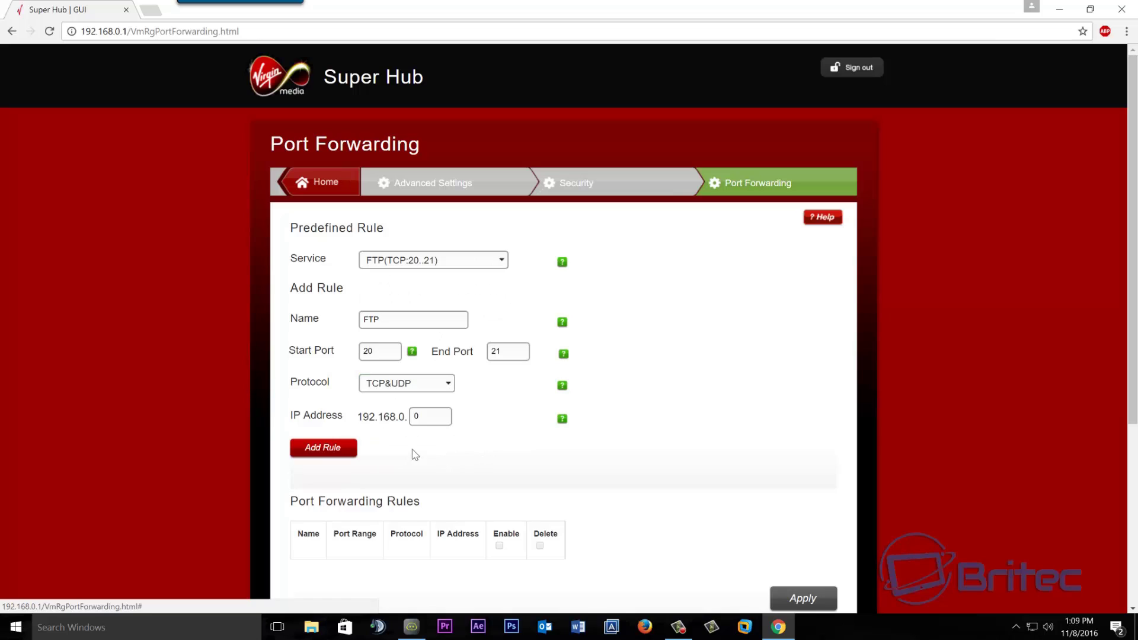
{"action": "double_click", "coordinate": [433, 419]}
{"action": "type", "text": "2"}
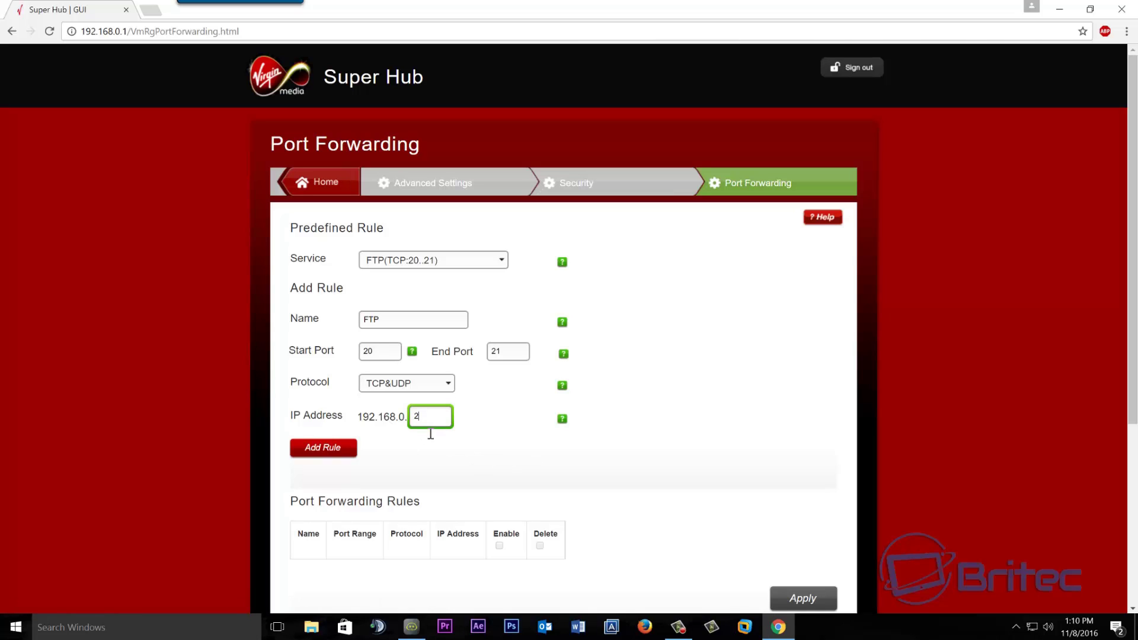
{"action": "left_click", "coordinate": [326, 454]}
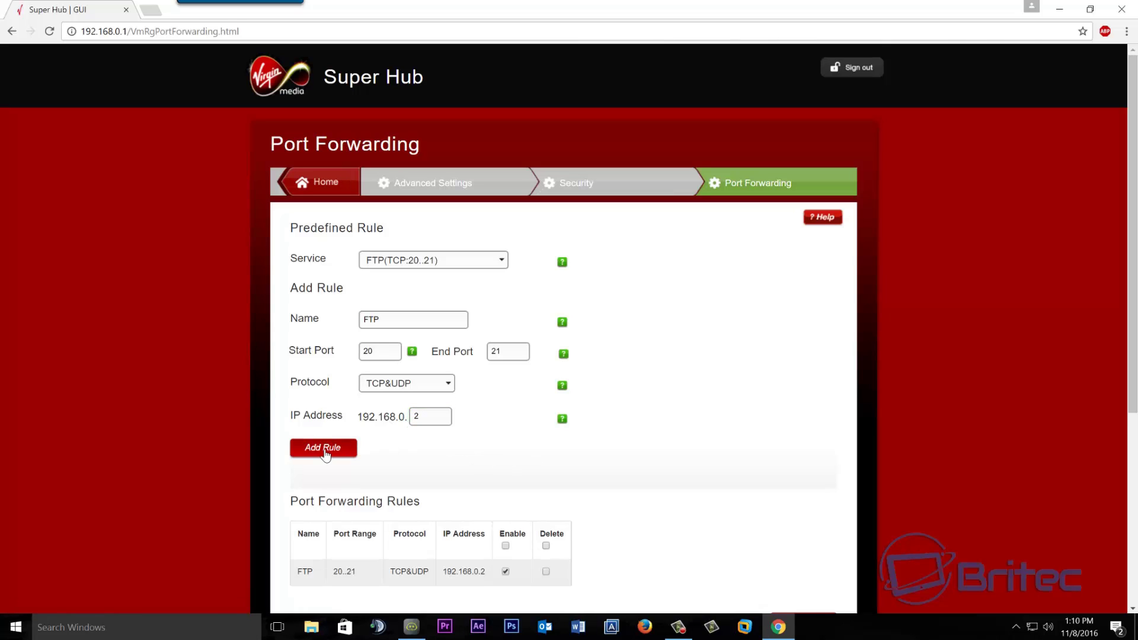
{"action": "scroll", "coordinate": [501, 485], "scroll_direction": "down", "scroll_amount": 3}
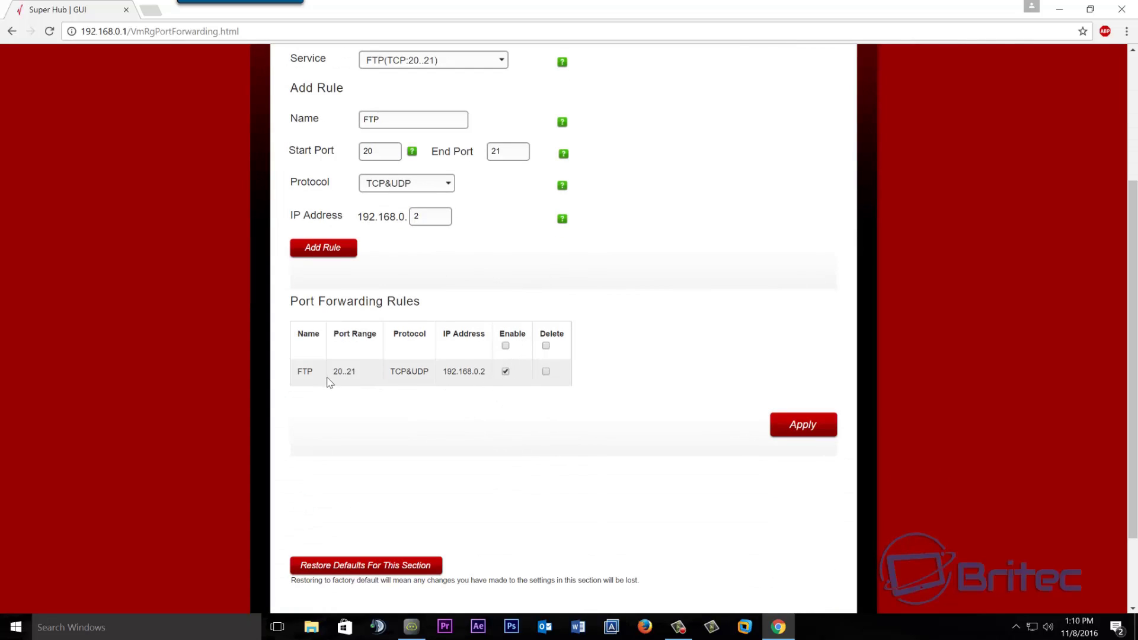
- Apply the port forwarding changes and confirm Yes to save the FTP rule
{"action": "left_click", "coordinate": [795, 438]}
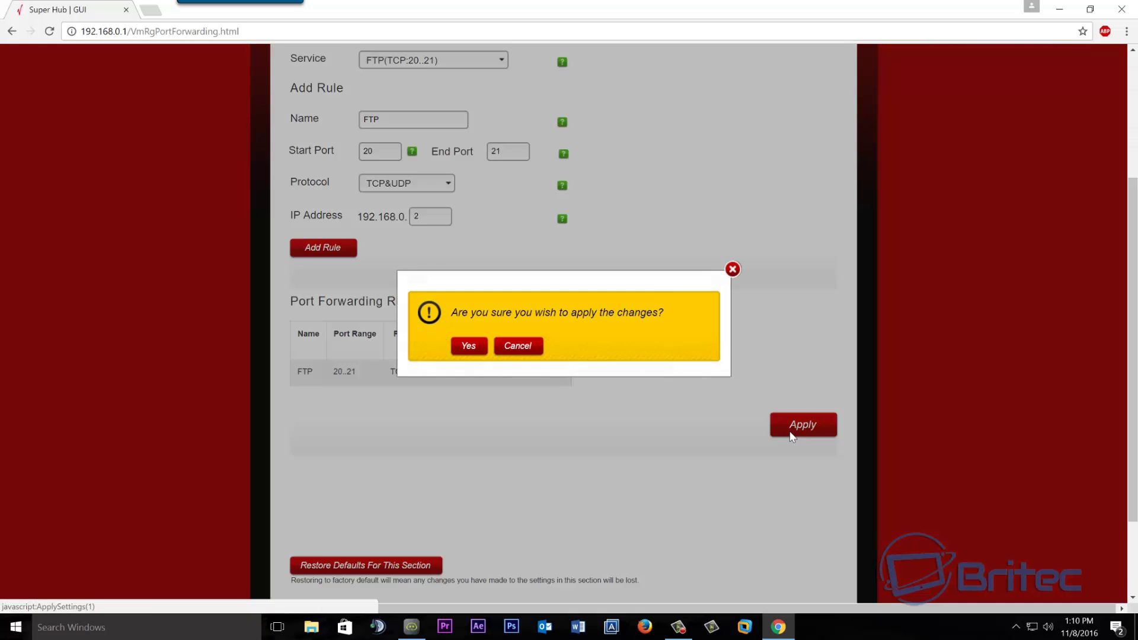
{"action": "left_click", "coordinate": [467, 346]}
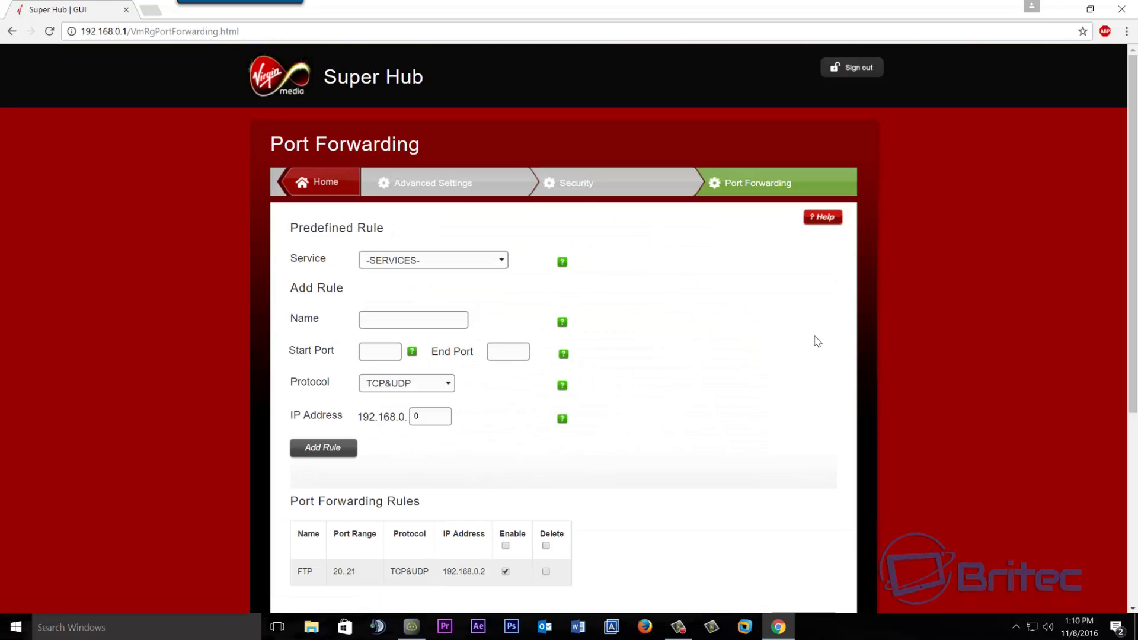
{"action": "scroll", "coordinate": [824, 337], "scroll_direction": "down", "scroll_amount": 1}
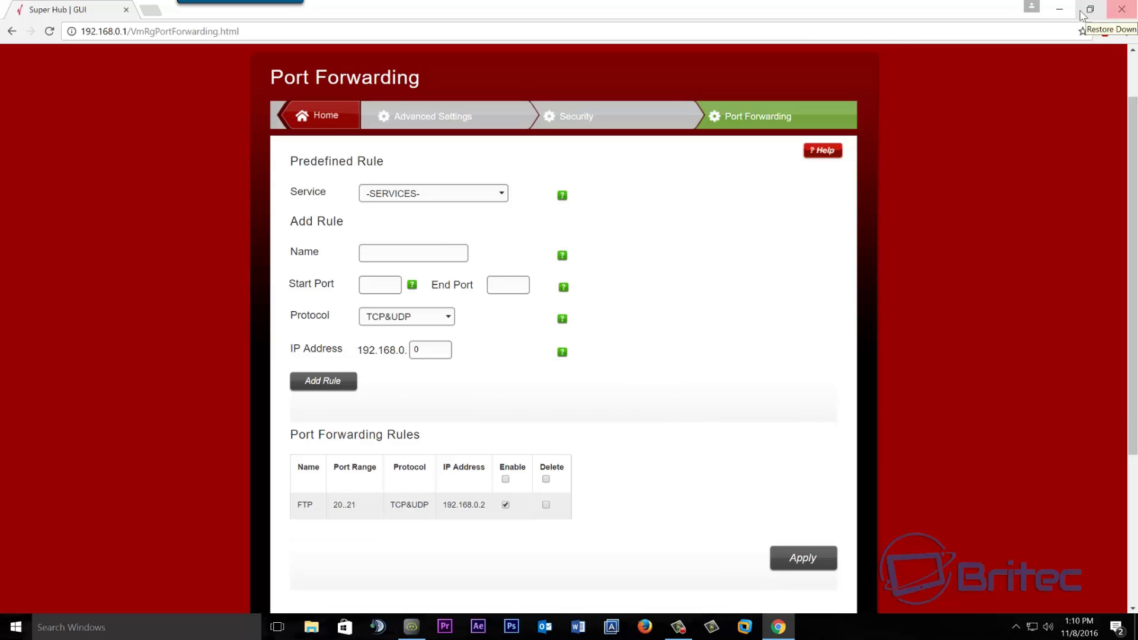
- Log in to the FTP site via the external WAN IP, verify test.txt, then close Chrome
{"action": "left_click", "coordinate": [1123, 11]}
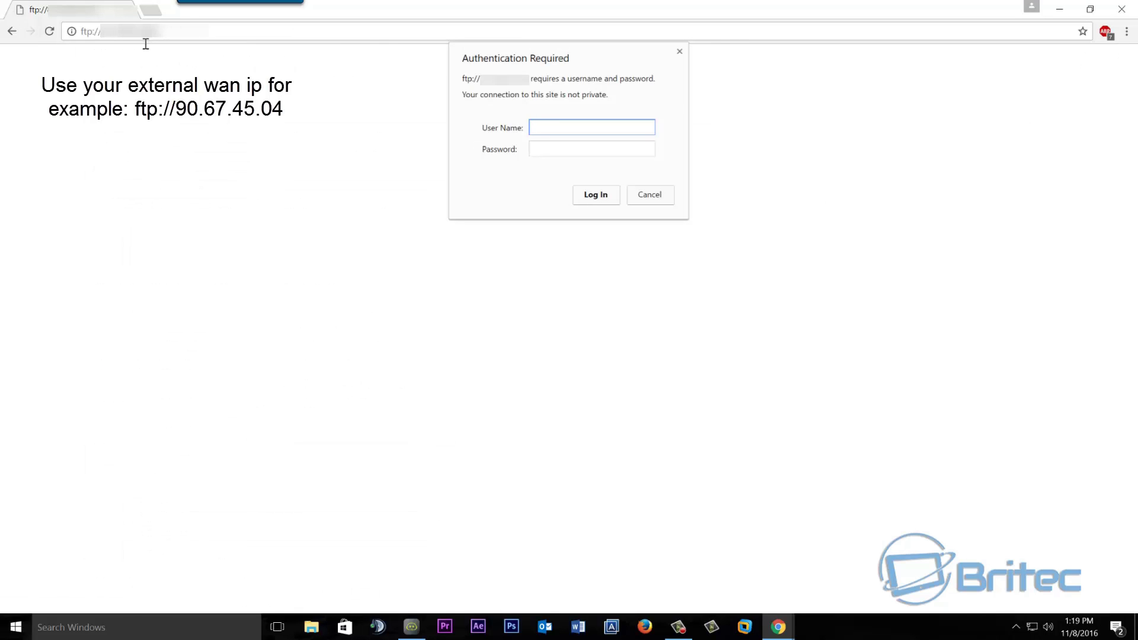
{"action": "left_click", "coordinate": [554, 150]}
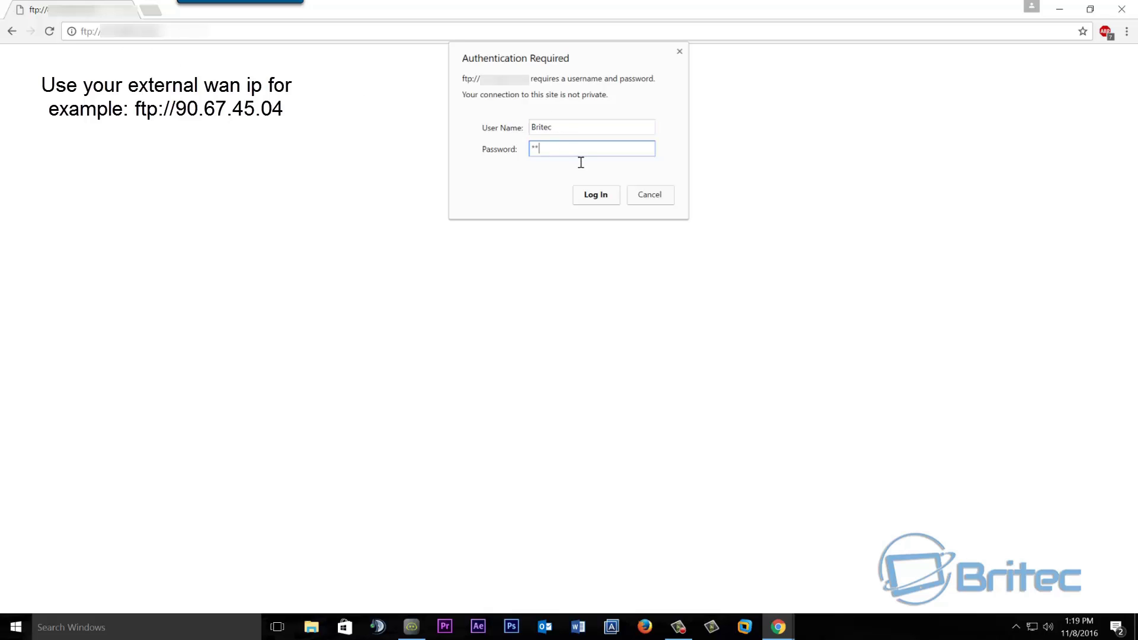
{"action": "type", "text": "***********"}
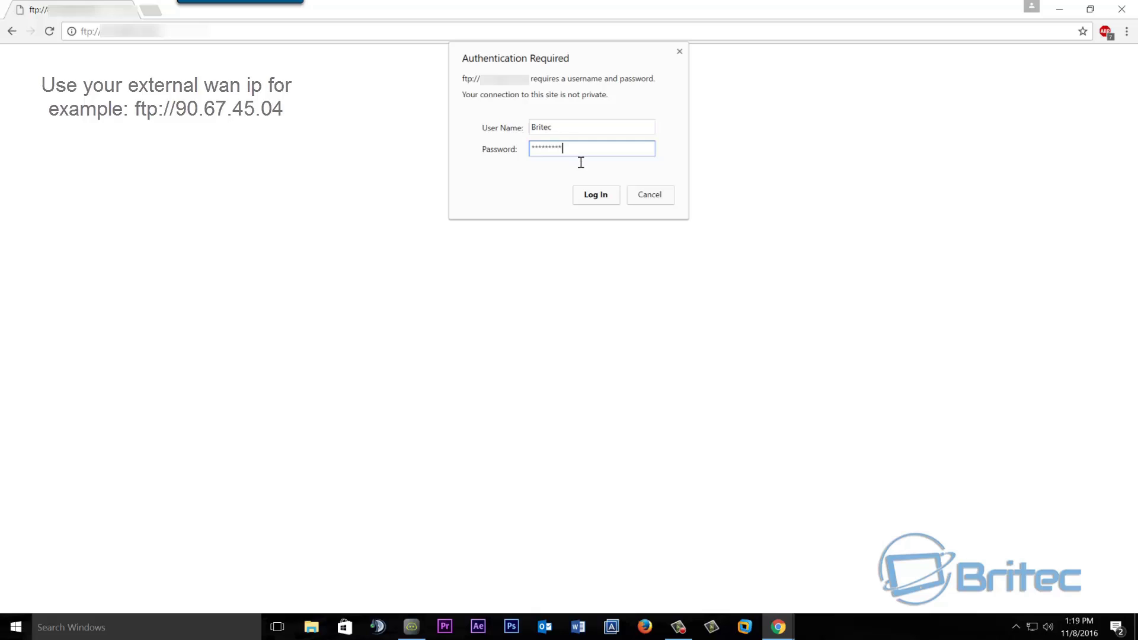
{"action": "left_click", "coordinate": [595, 195]}
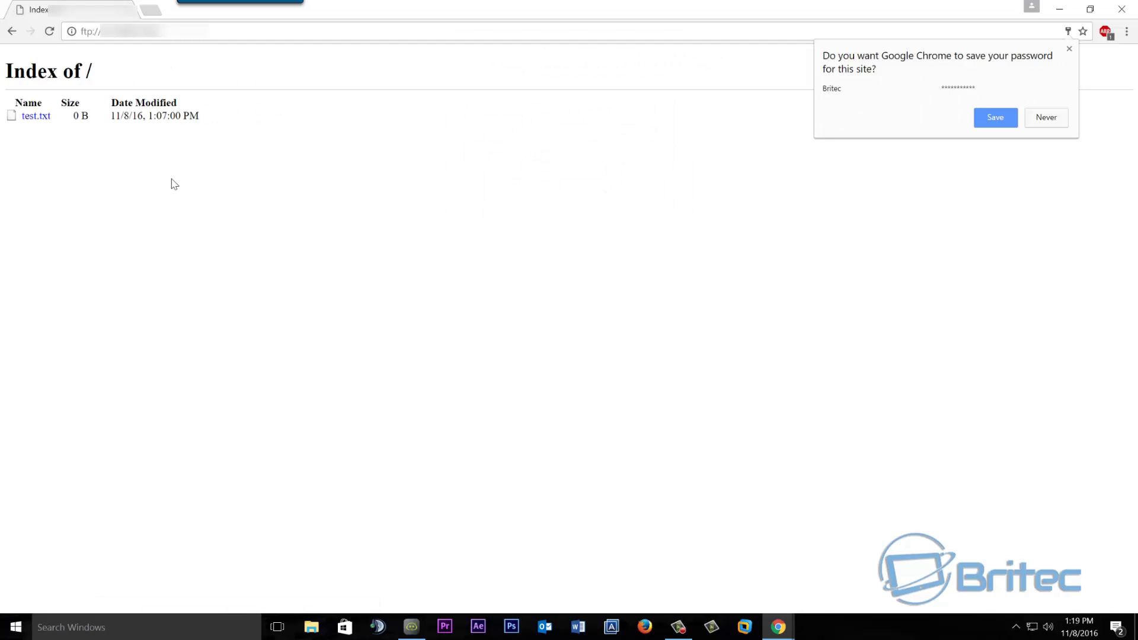
{"action": "left_click", "coordinate": [1125, 10]}
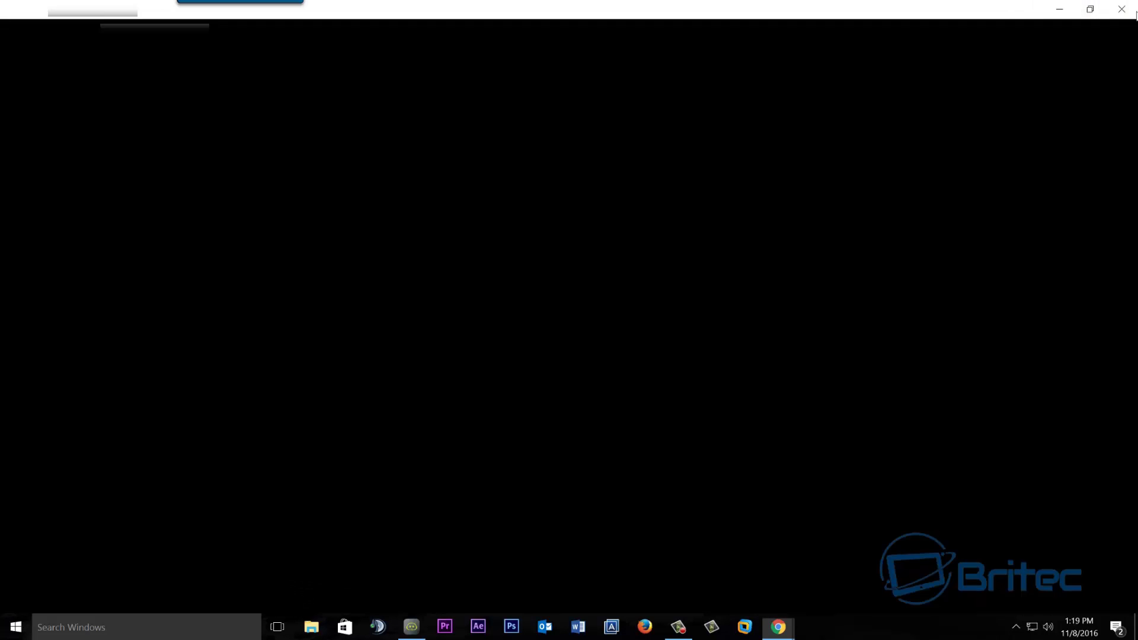